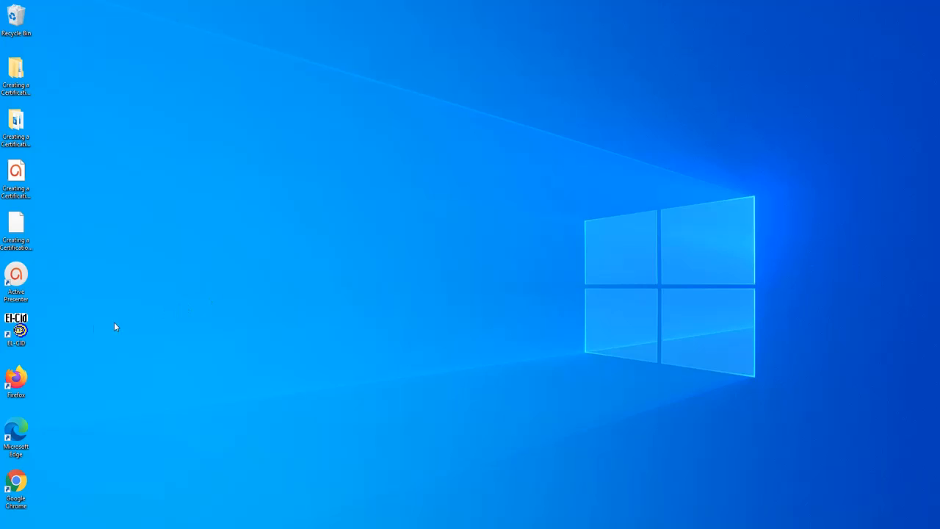
Start EL-CID and log in under the agency AR - Department of the Army, dismissing the startup task choices
double_click(7, 336)
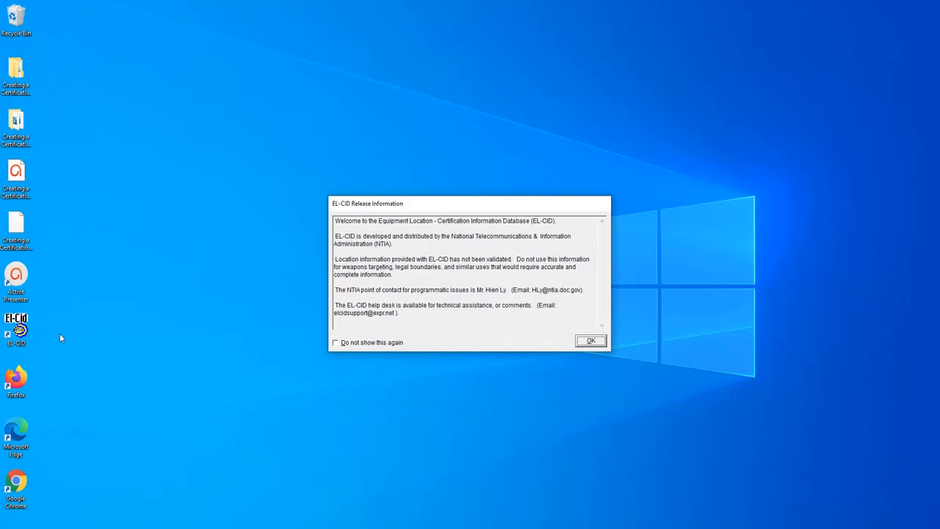
click(590, 341)
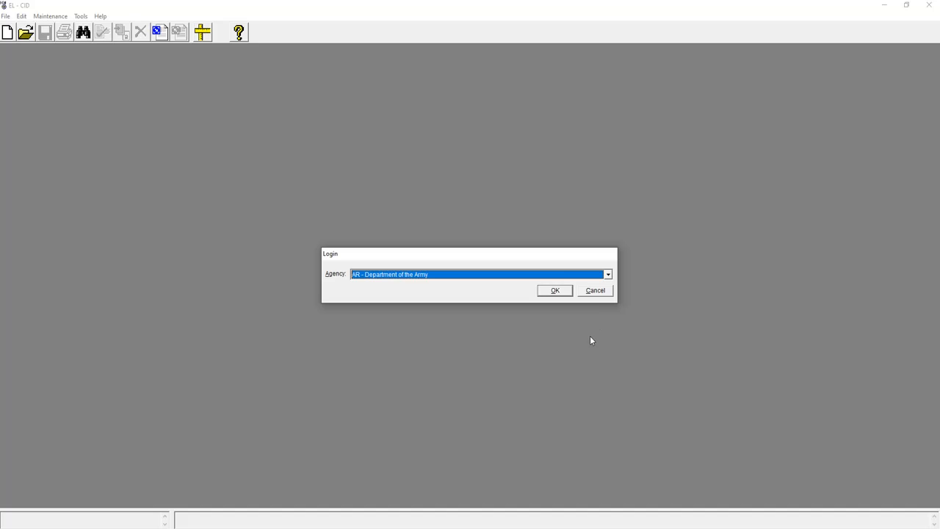
click(608, 274)
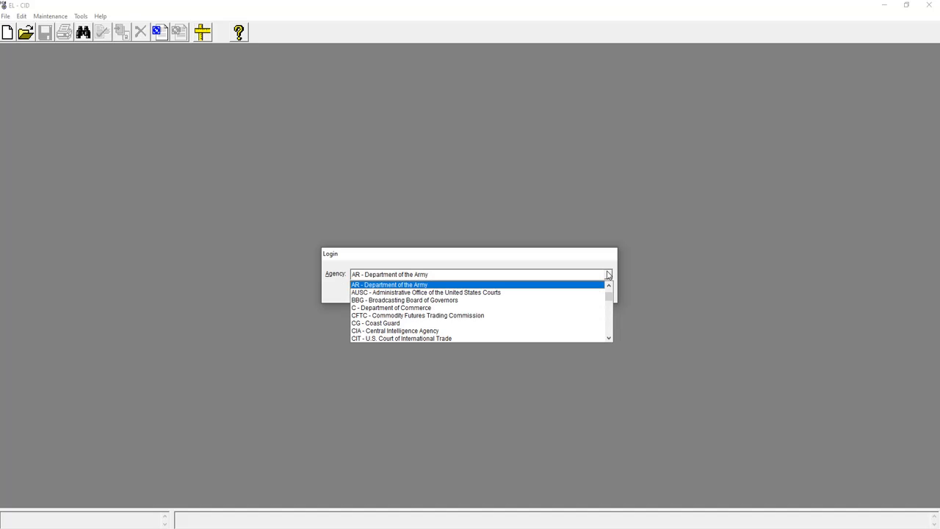
click(608, 274)
click(555, 291)
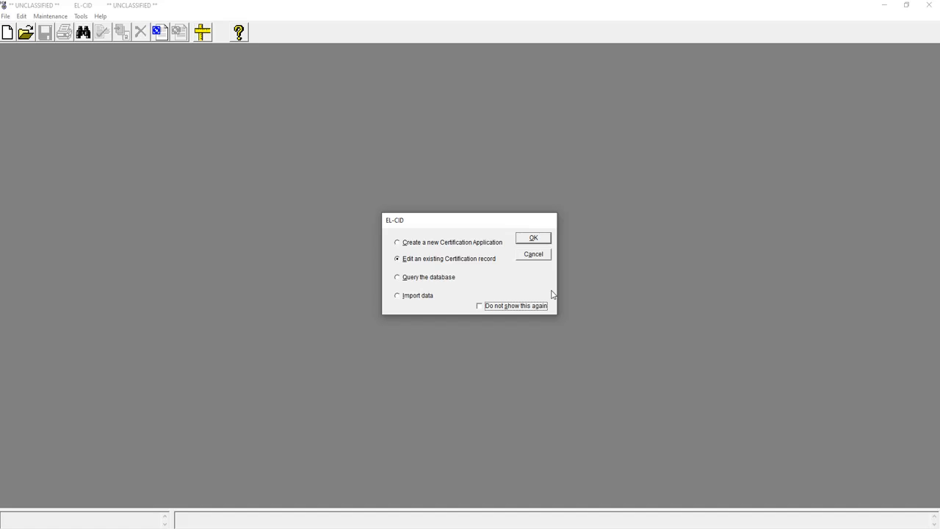
click(542, 255)
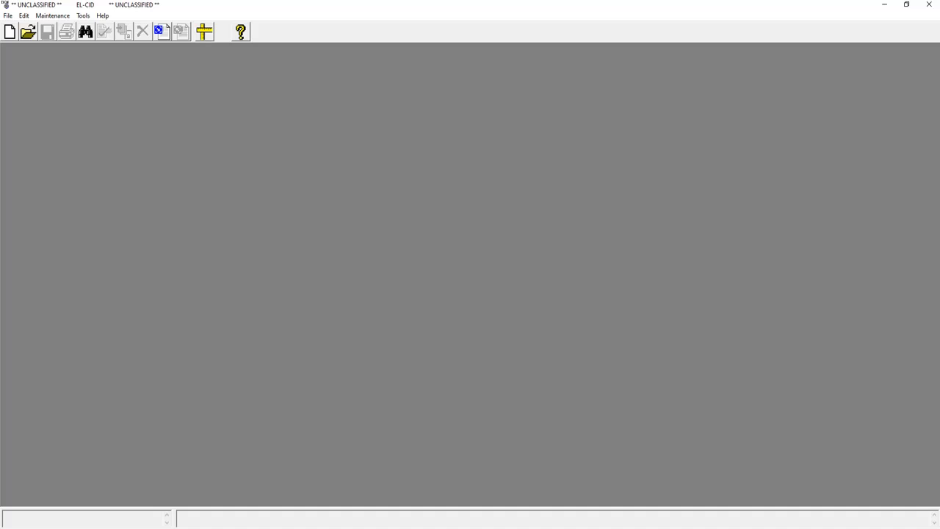
Create a new certification application with the system name Walk & Talk at stage 4 - Operational
click(9, 33)
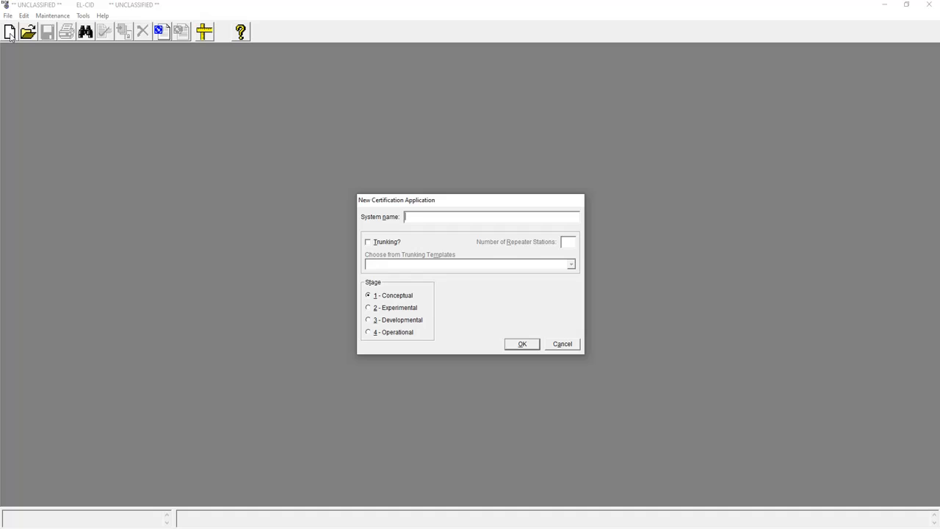
text(Walk & Talk)
click(368, 333)
click(522, 344)
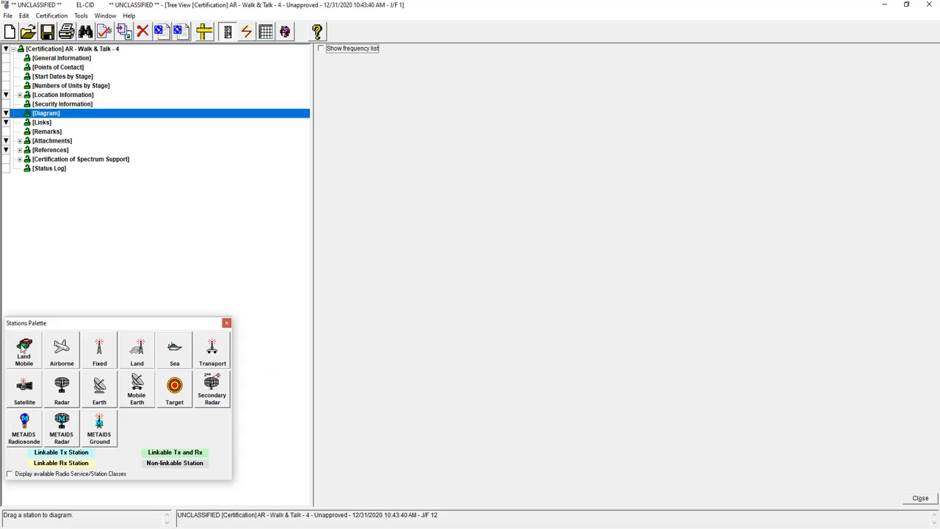
Place a Land Mobile station in the diagram and name it WAT 1
click(23, 350)
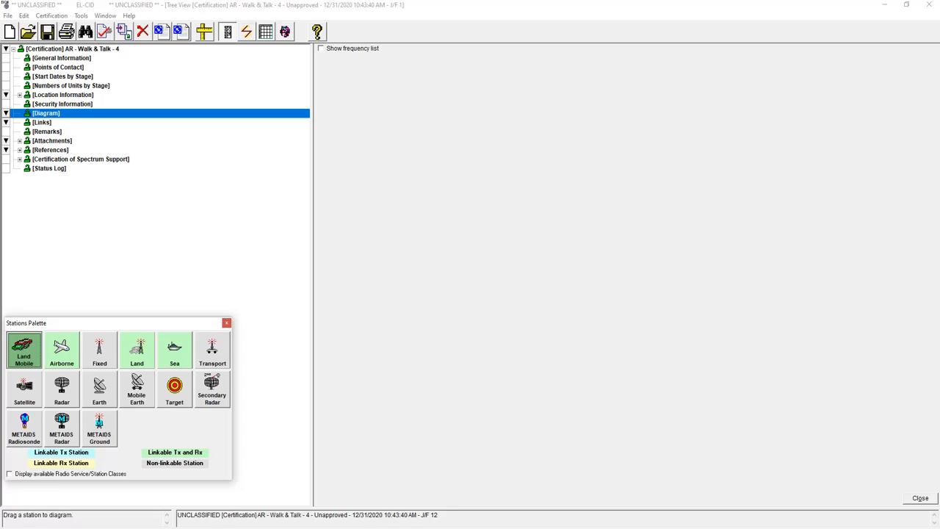
drag(22, 346, 455, 278)
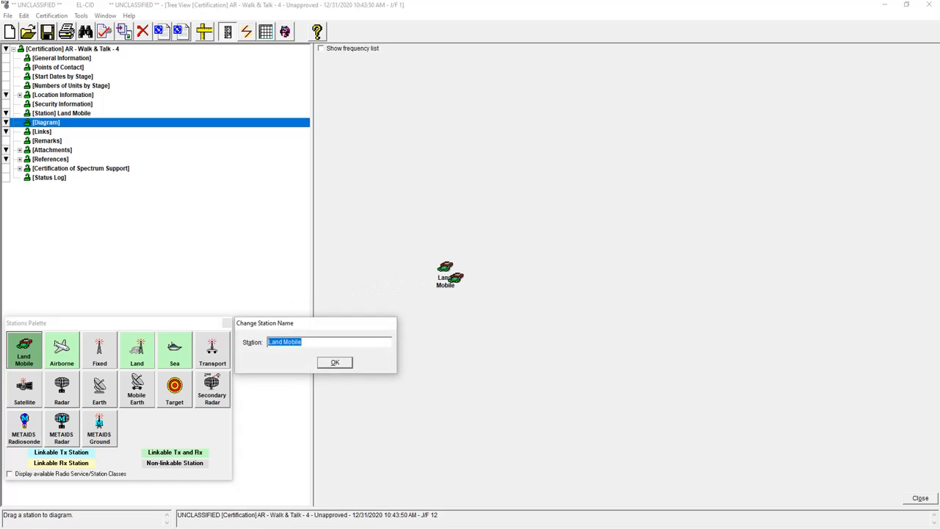
text(WAT 1)
click(348, 366)
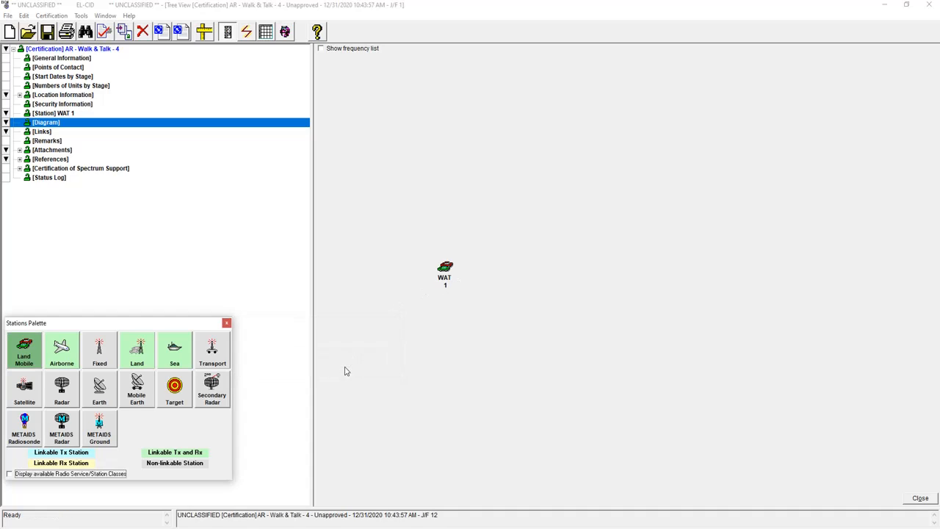
Add a second Land Mobile station on the far side of WAT 1 in the diagram and name it WAT2
click(23, 357)
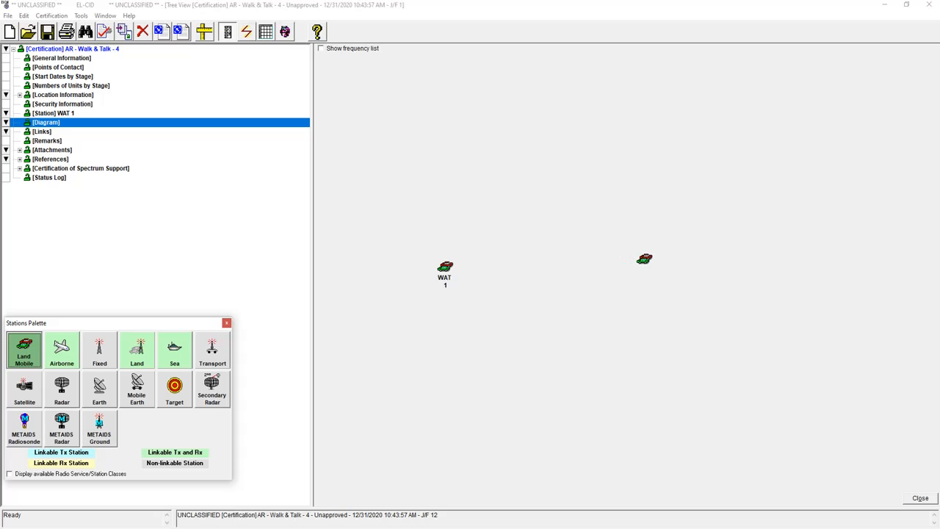
click(644, 259)
text(WAT)
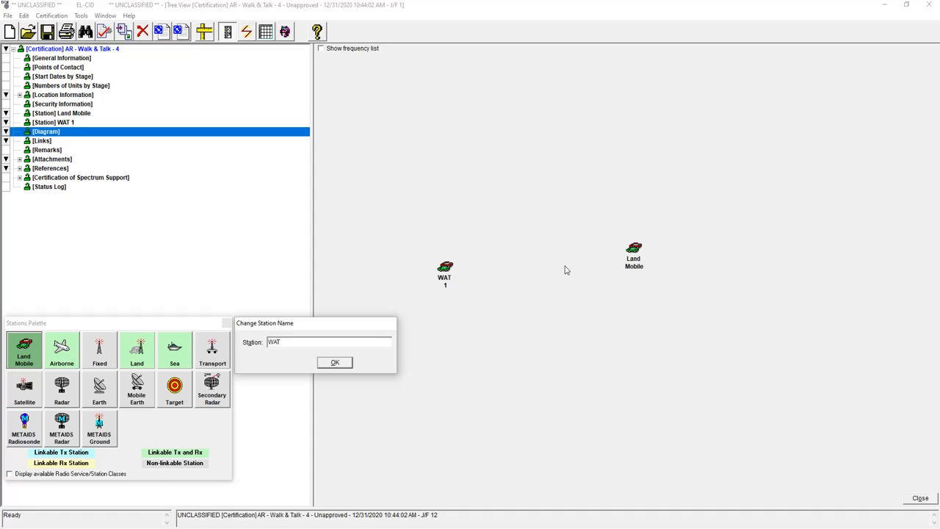
text(2)
click(334, 363)
Add a third Land Mobile station above WAT2 in the diagram and name it WAT3
click(25, 359)
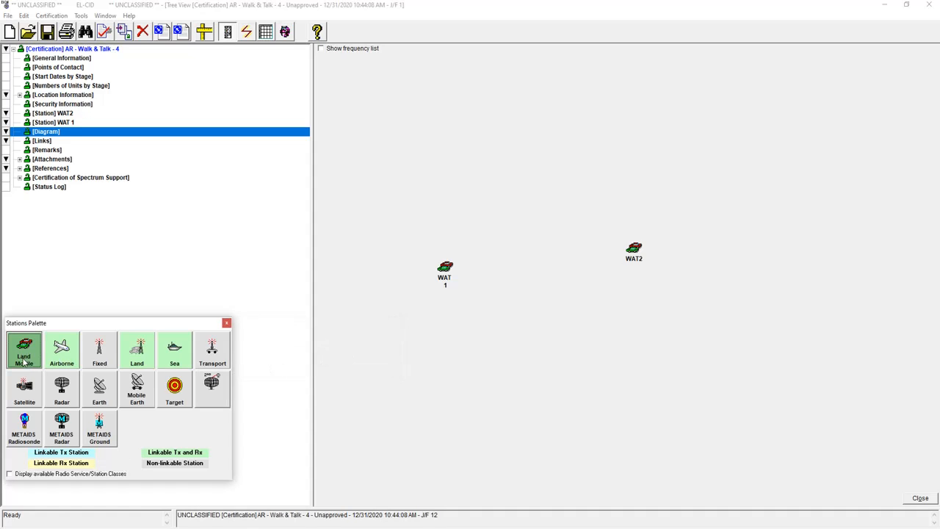
click(610, 145)
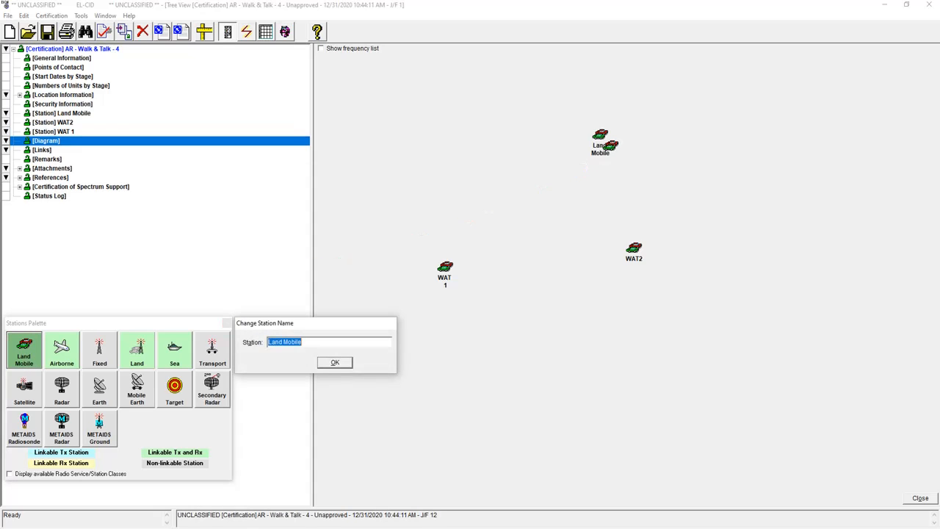
text(WAT3)
click(335, 362)
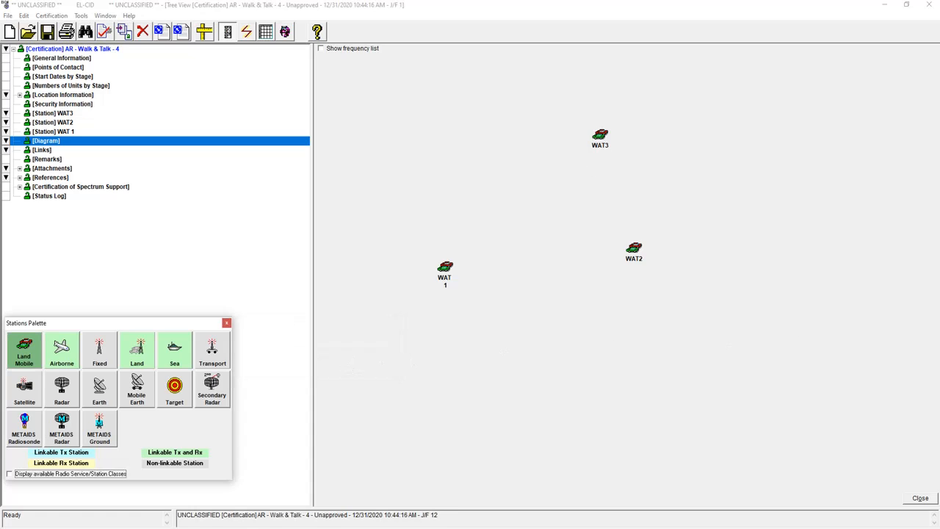
Link stations WAT 1 and WAT2 in both directions, and create a one-way link from WAT 1 to WAT3
click(246, 32)
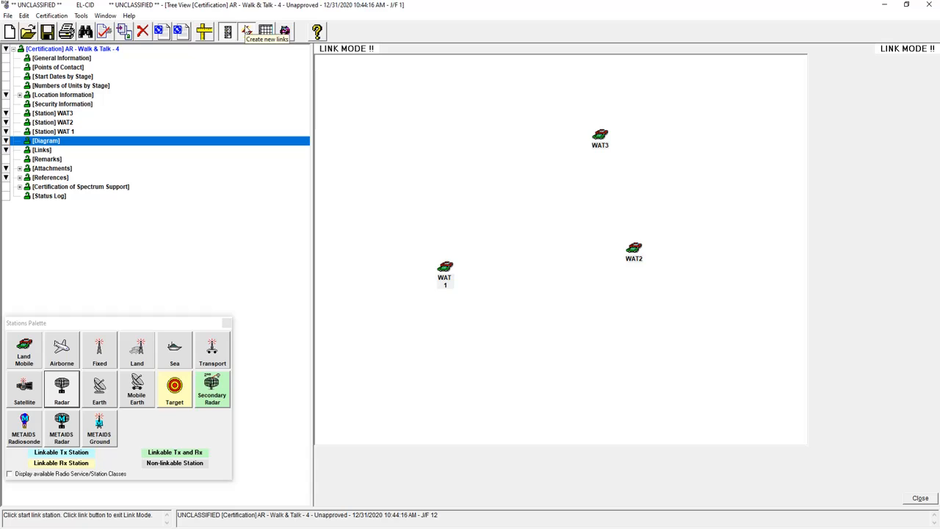
click(445, 268)
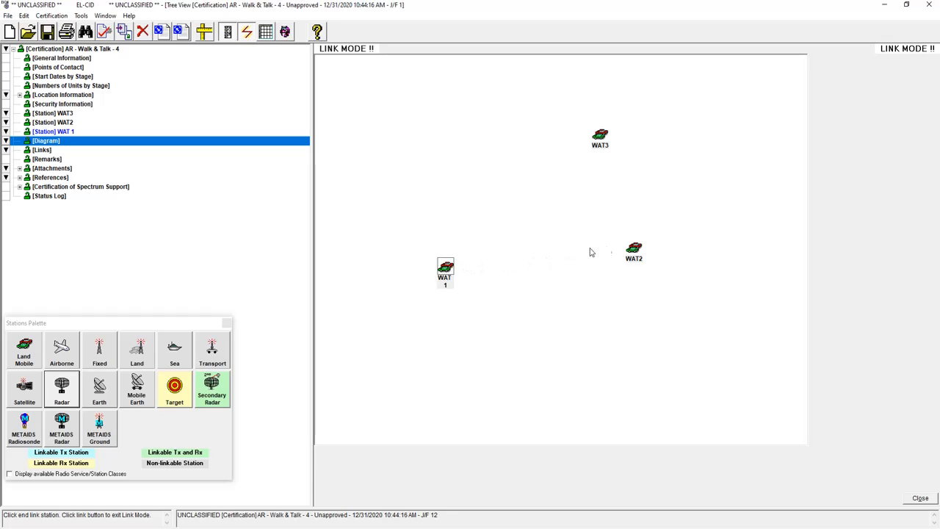
click(636, 251)
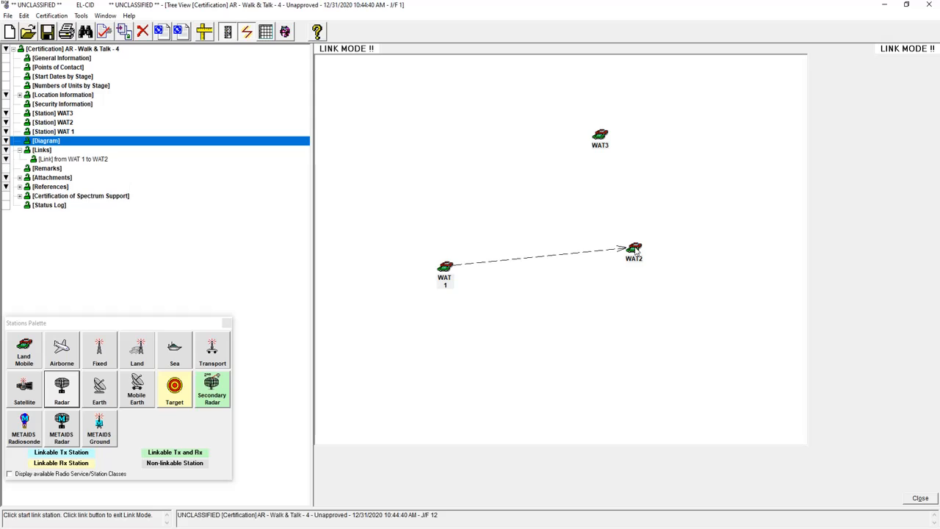
click(635, 251)
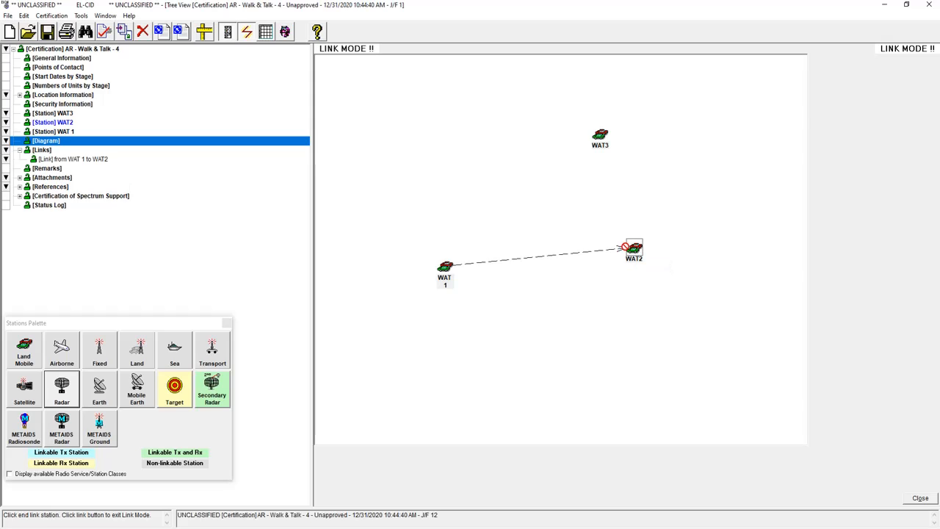
click(445, 267)
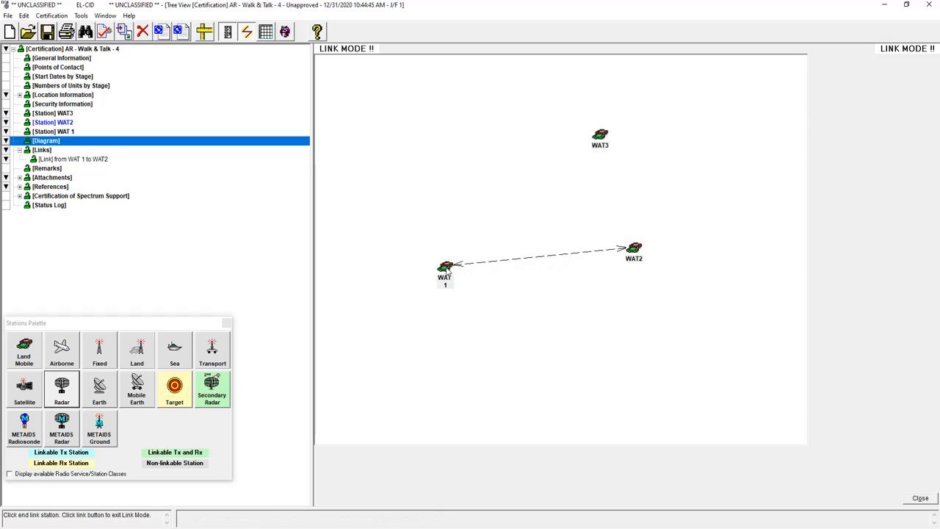
click(446, 267)
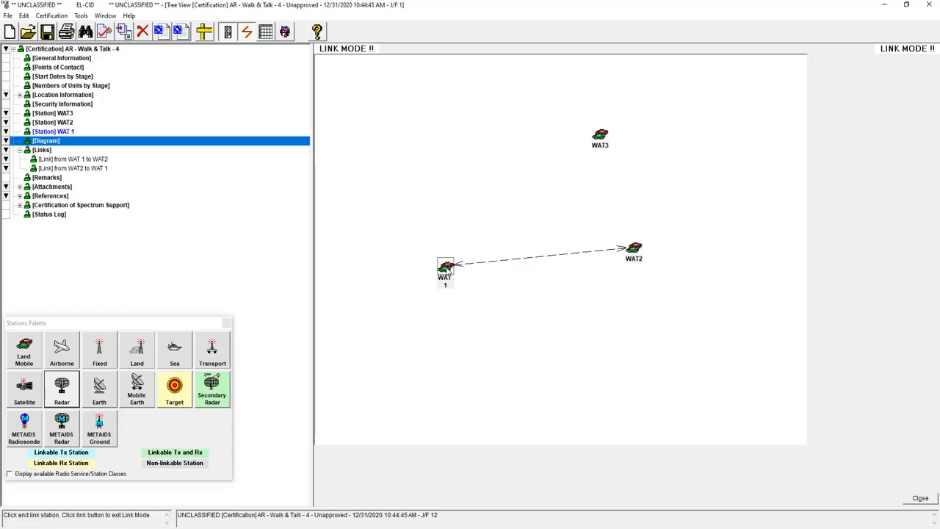
click(600, 136)
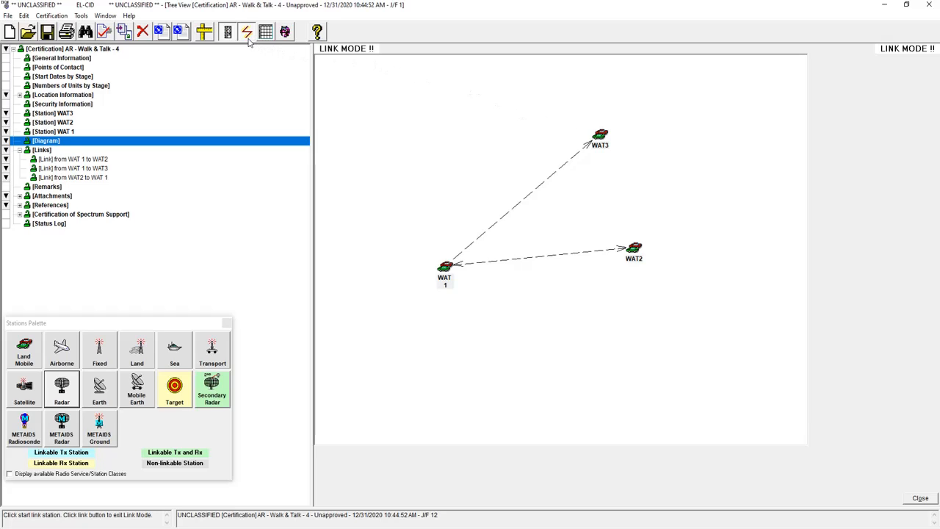
Create a return link from WAT3 to WAT 1 and leave link mode
click(602, 139)
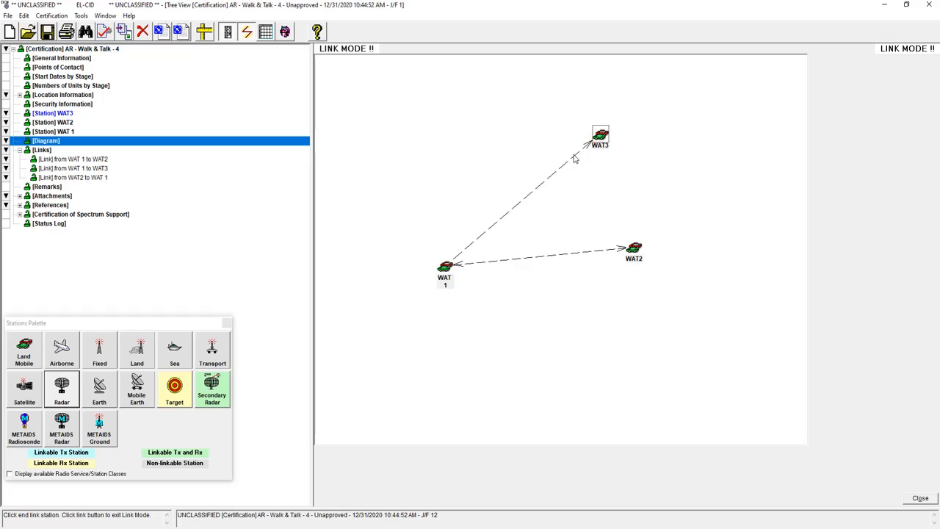
click(444, 272)
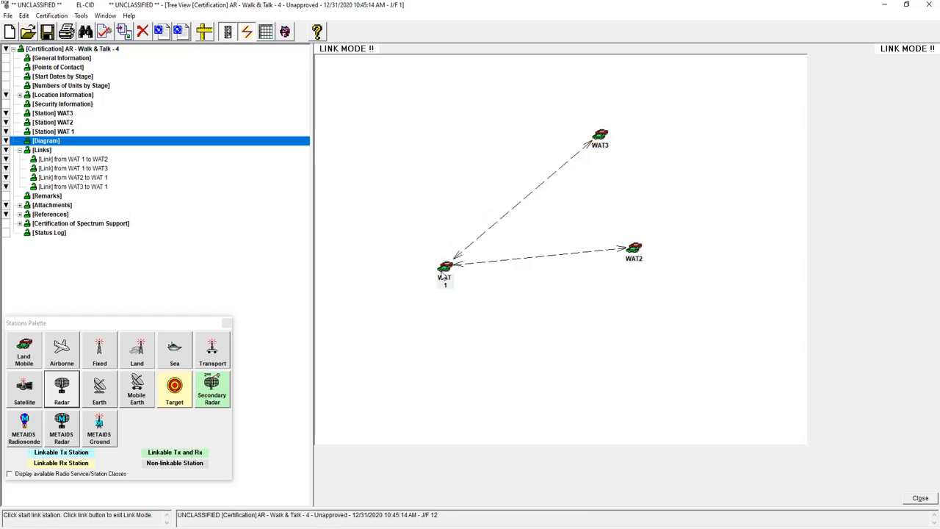
click(247, 31)
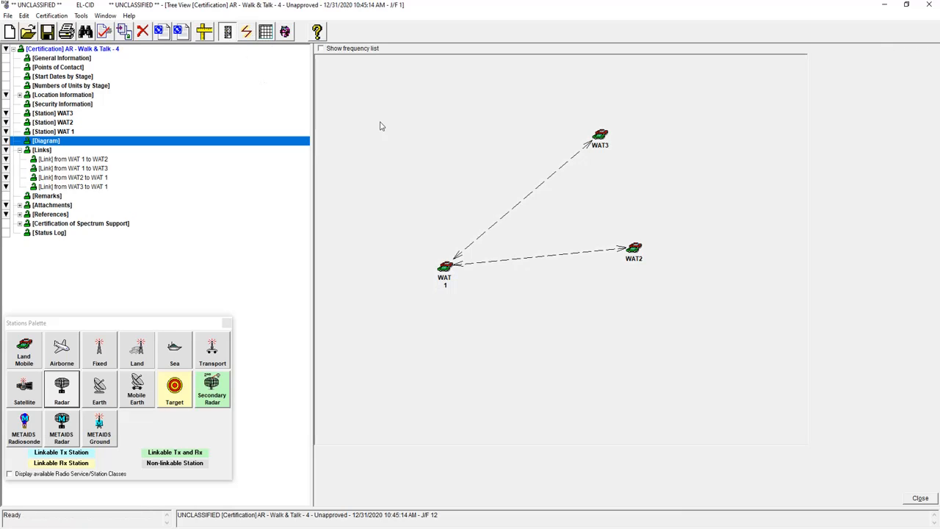
Delete the link from WAT3 to WAT 1 in the diagram
right_click(470, 249)
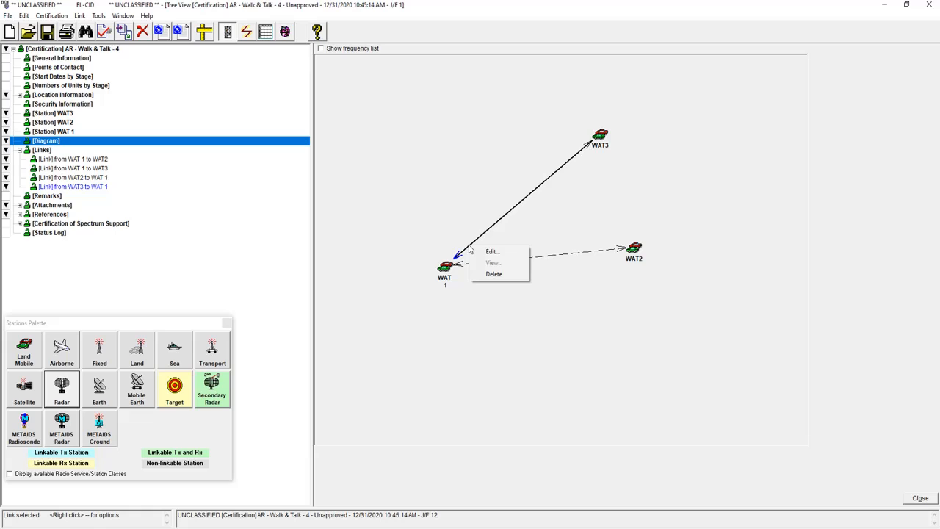
click(494, 274)
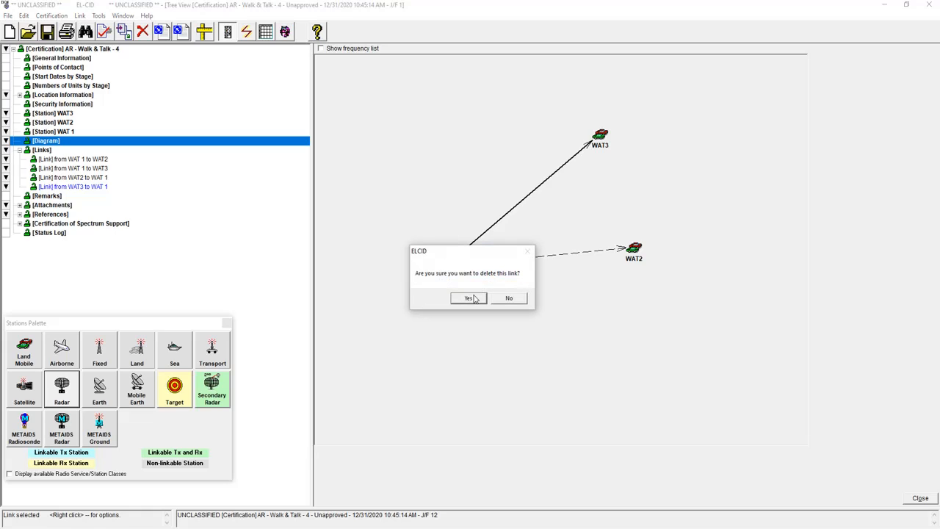
click(474, 297)
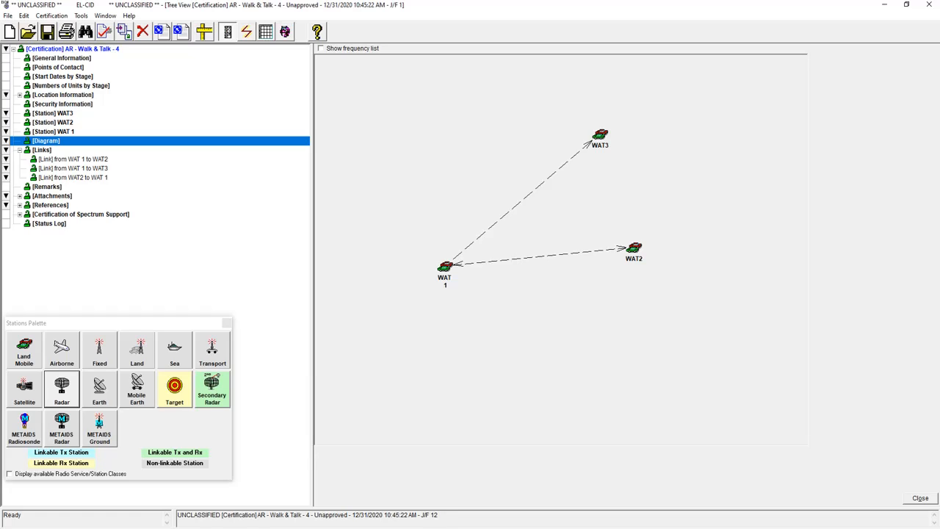
Mark station WAT3 as generic in the diagram and close the Stations Palette
click(601, 135)
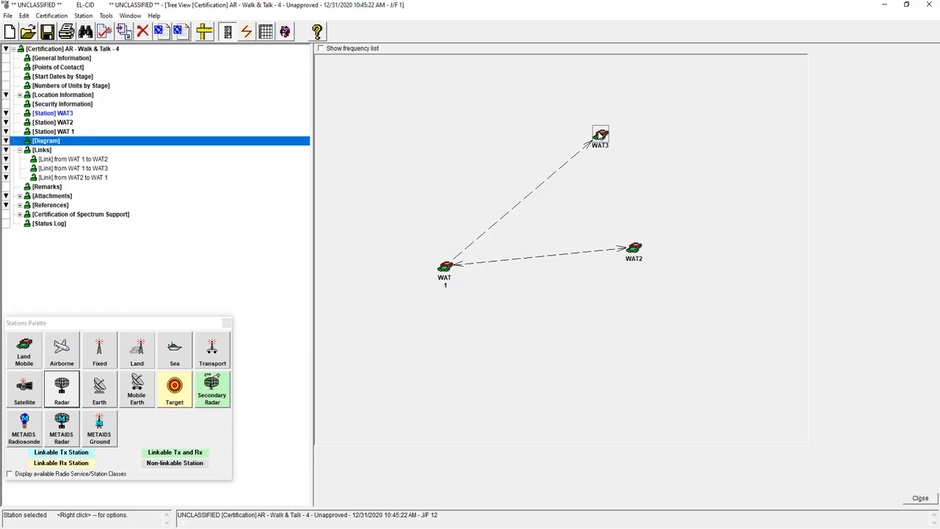
right_click(601, 136)
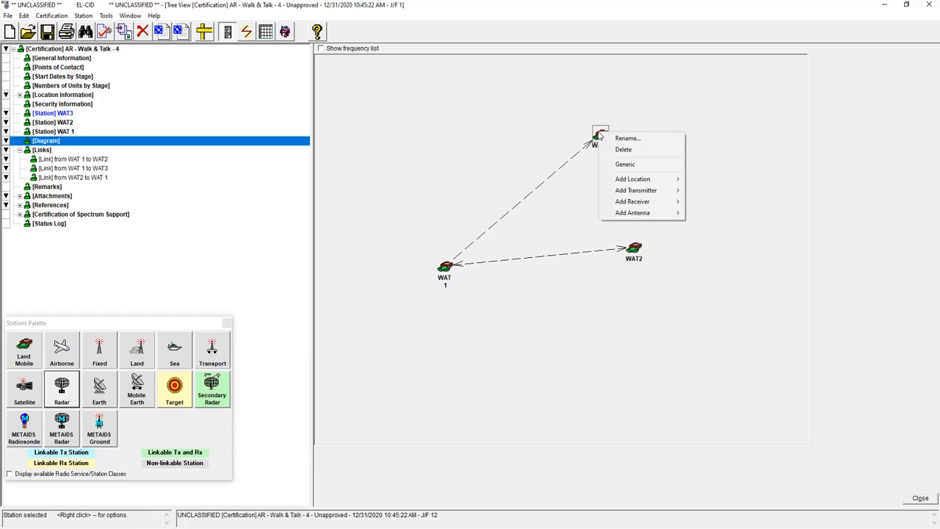
click(636, 166)
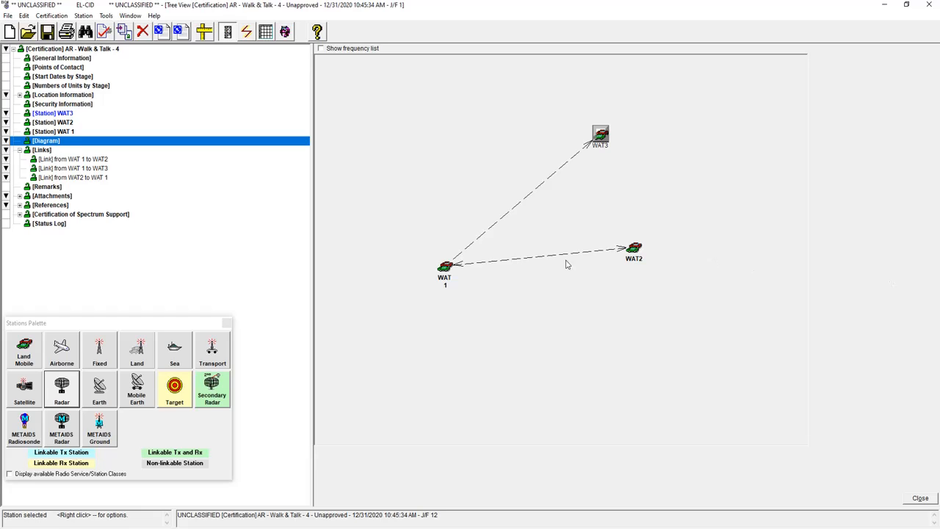
click(227, 324)
click(227, 325)
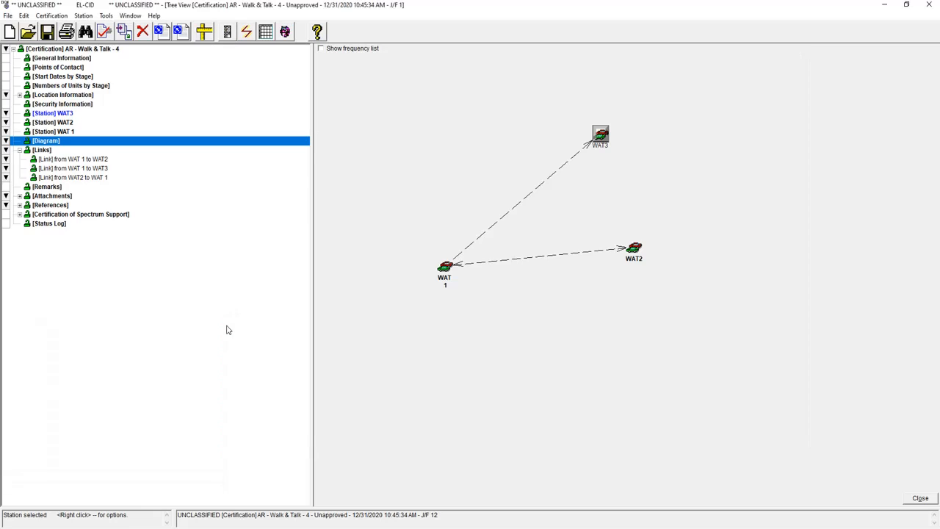
In the certification's General Information, set the Target Date for System Approval to 11/30/2016
click(61, 58)
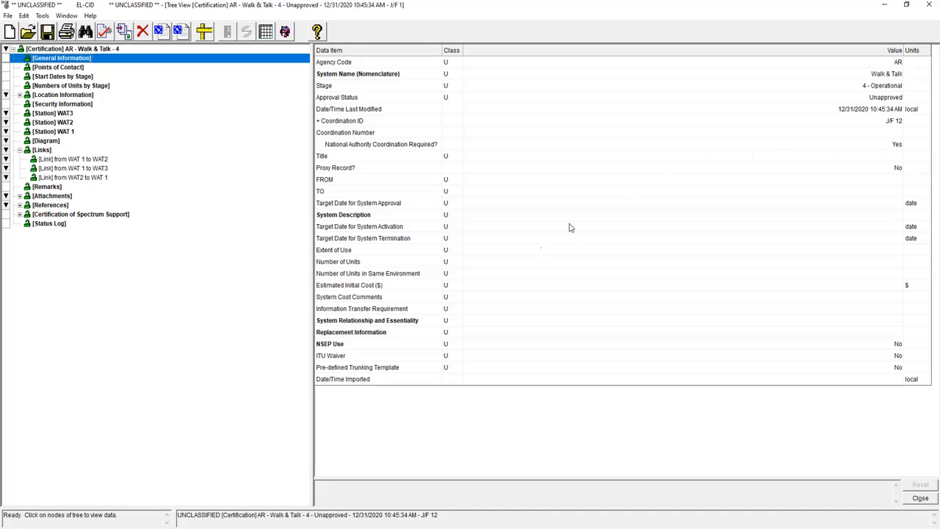
click(506, 204)
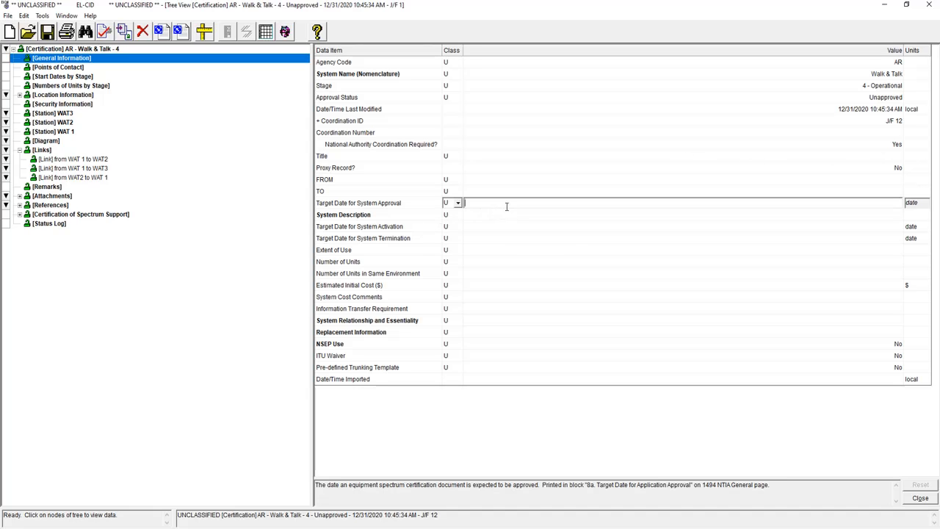
text(11/30/2016)
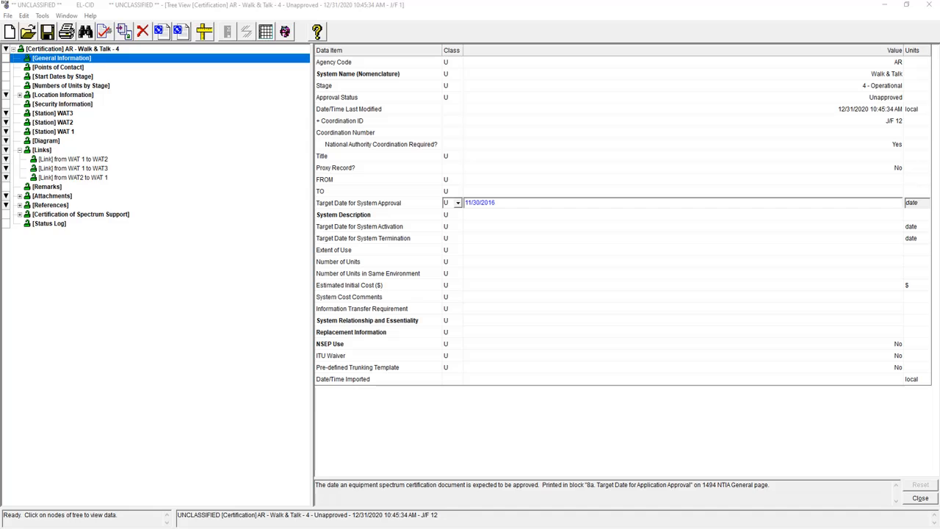
Describe the system as "This unit is a small, lightweight radio capable of providing two-way ground communications", set activation 5/30/2017 and termination 5/30/2027, and save
click(495, 214)
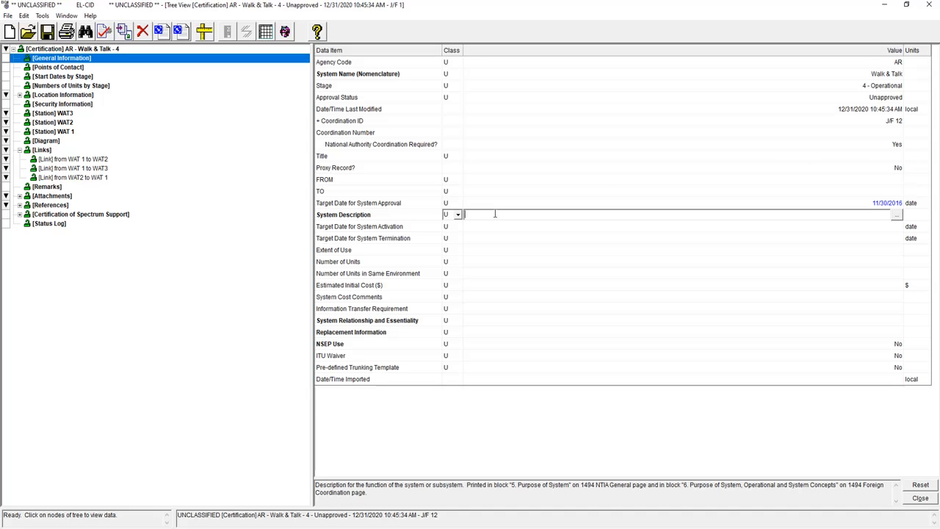
text(This unit is a small)
key(BackSpace)
text(=)
key(BackSpace)
text(, light)
text(weight radio capable of pr)
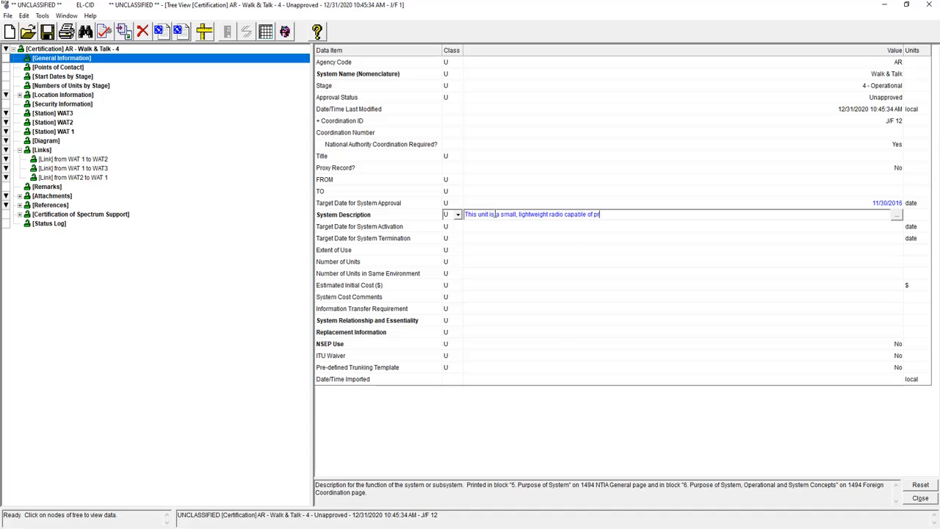
text(oviding two-way ground communications)
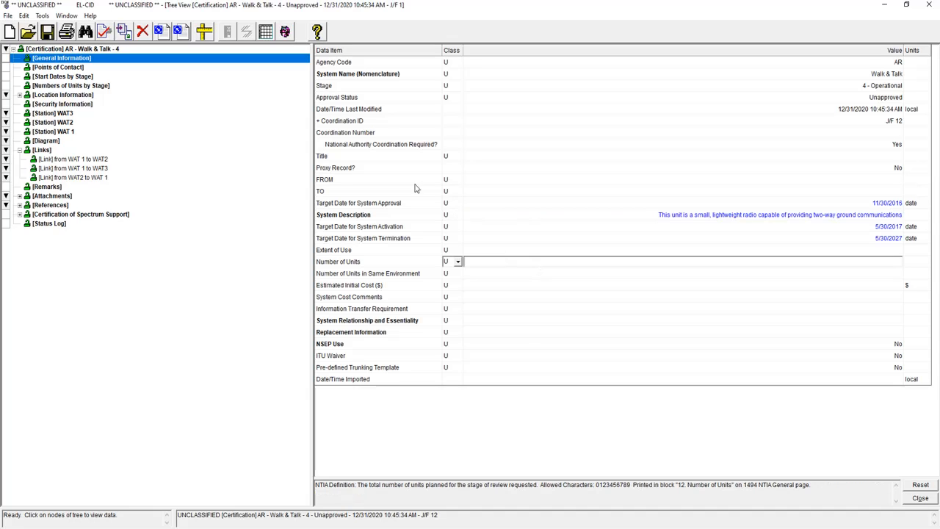
click(47, 32)
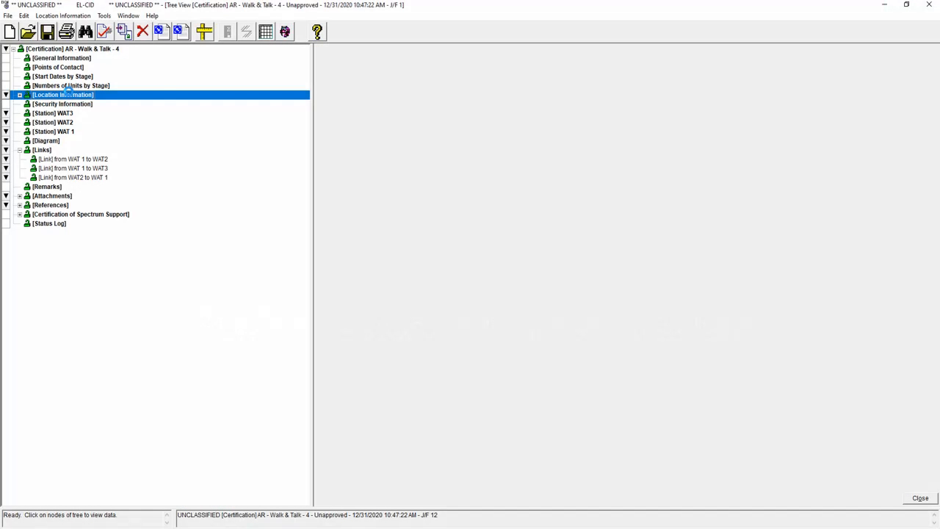
Add the existing location Maryland to the certification for stage 4 - Operational, searching the existing locations for MARYLAND
right_click(67, 91)
click(101, 109)
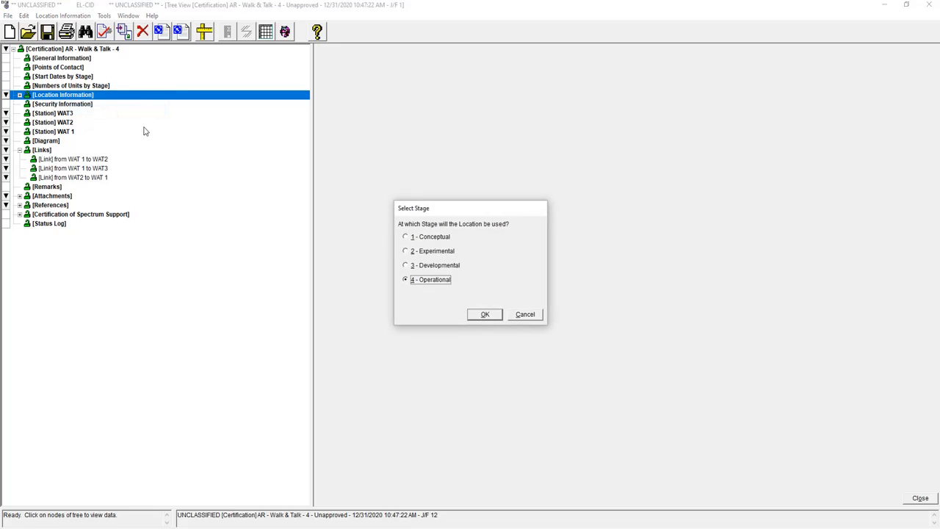
click(479, 316)
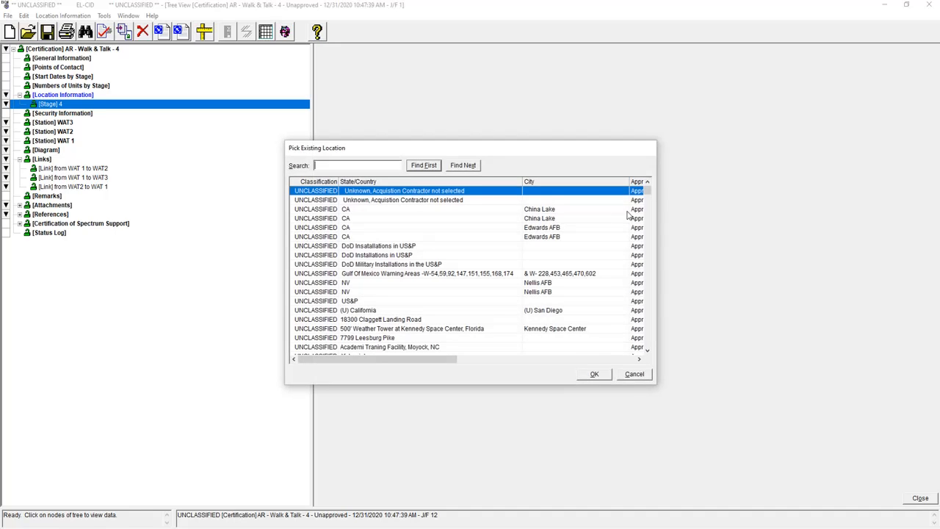
text(MARYLAND)
click(424, 166)
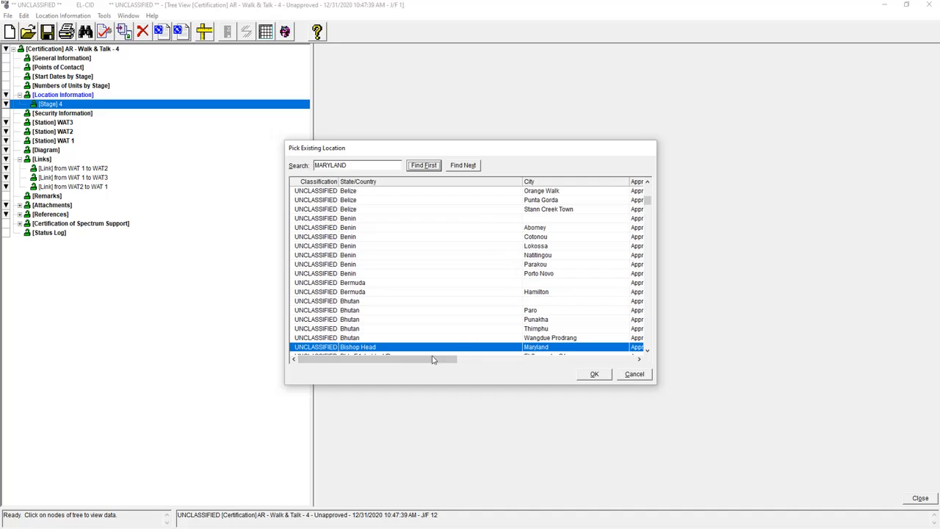
scroll(430, 330, down, 1)
drag(424, 359, 502, 365)
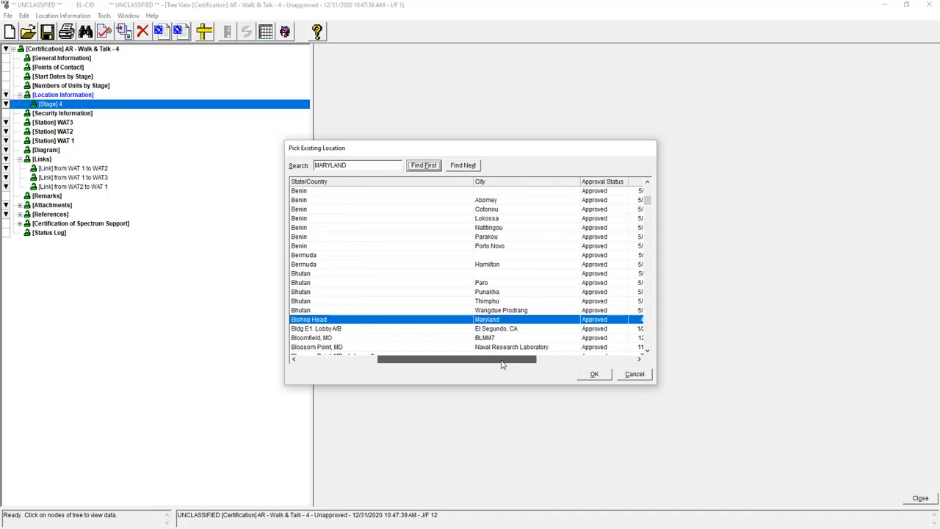
click(462, 166)
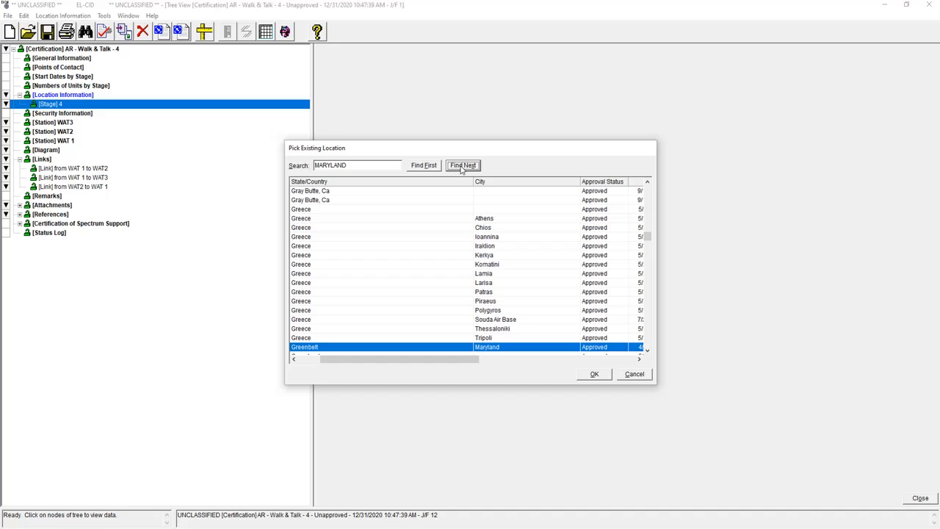
drag(451, 358, 403, 366)
click(456, 166)
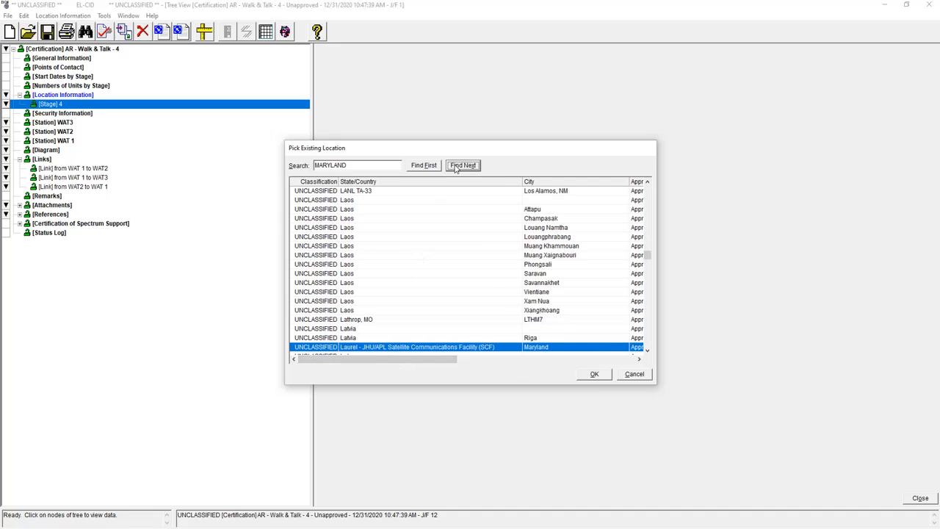
click(455, 166)
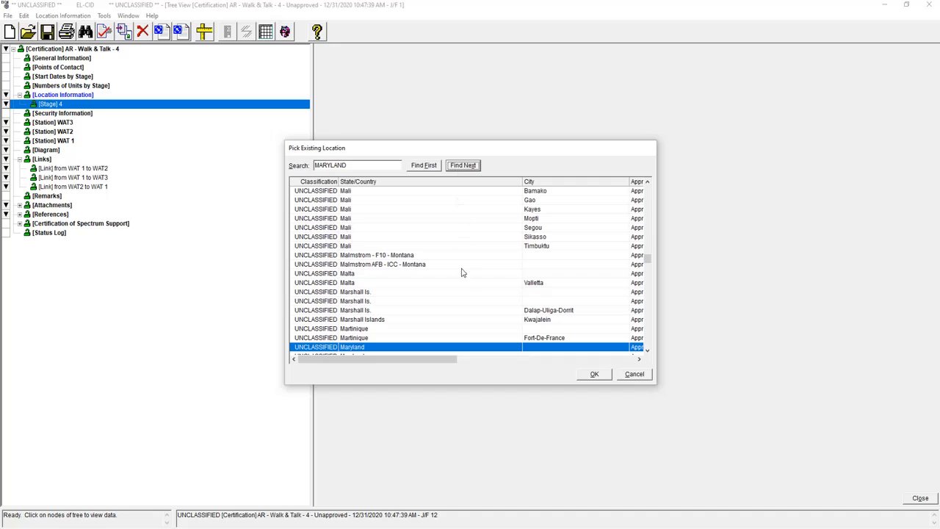
click(593, 375)
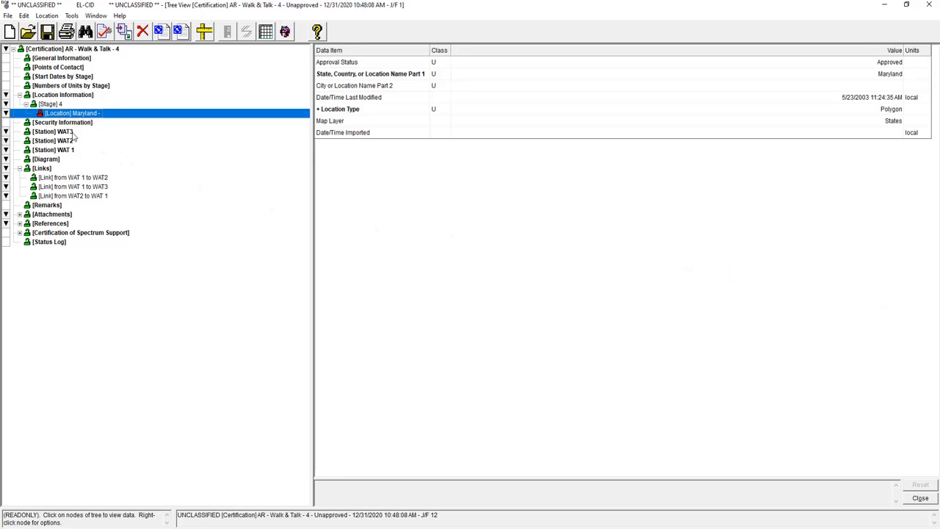
Add a new location for stage 4 - Operational with VA as its State, Country, or Location Name Part 1
click(59, 96)
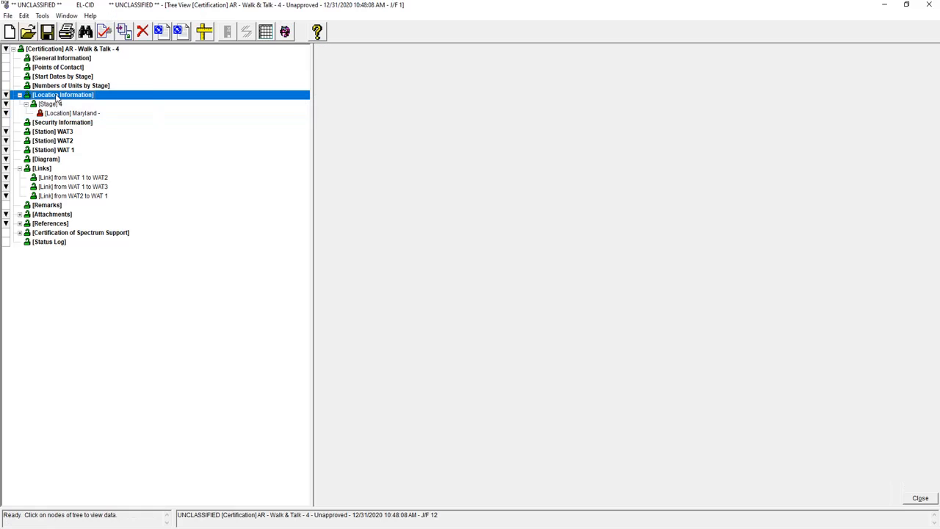
right_click(71, 96)
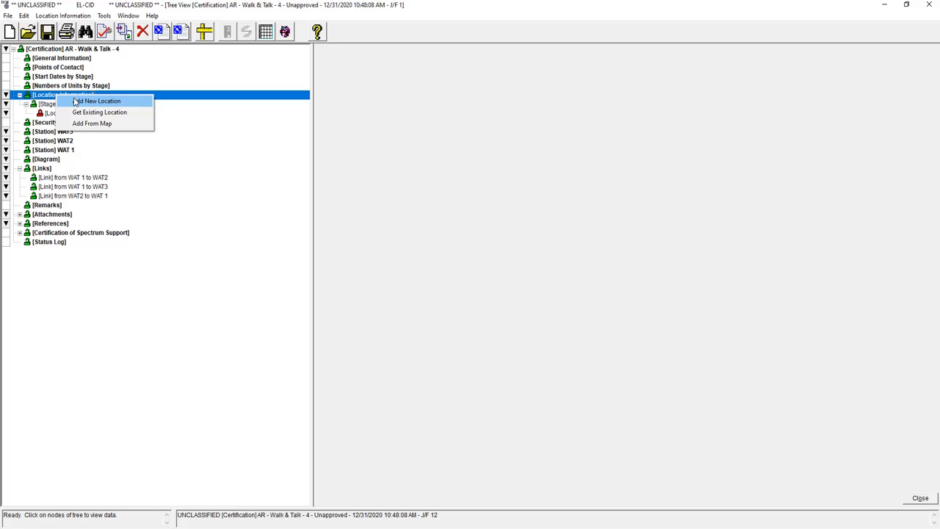
click(96, 101)
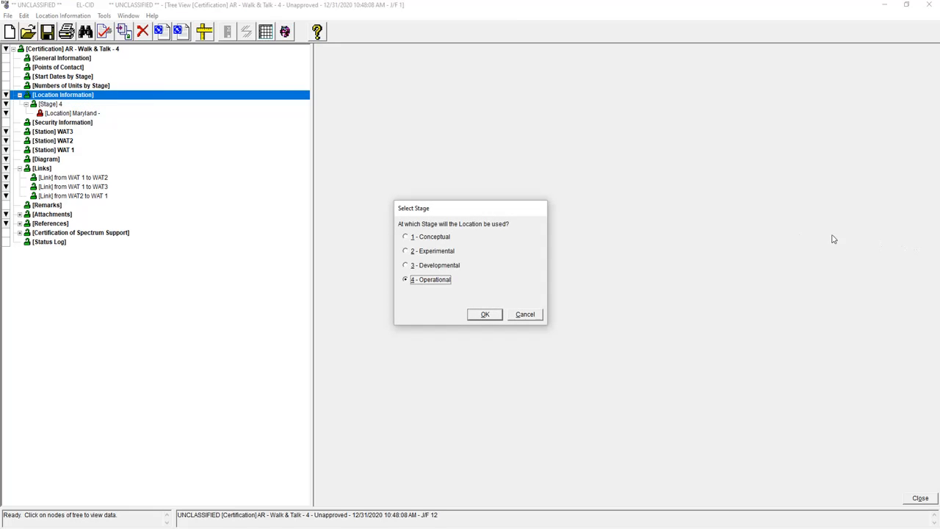
click(477, 314)
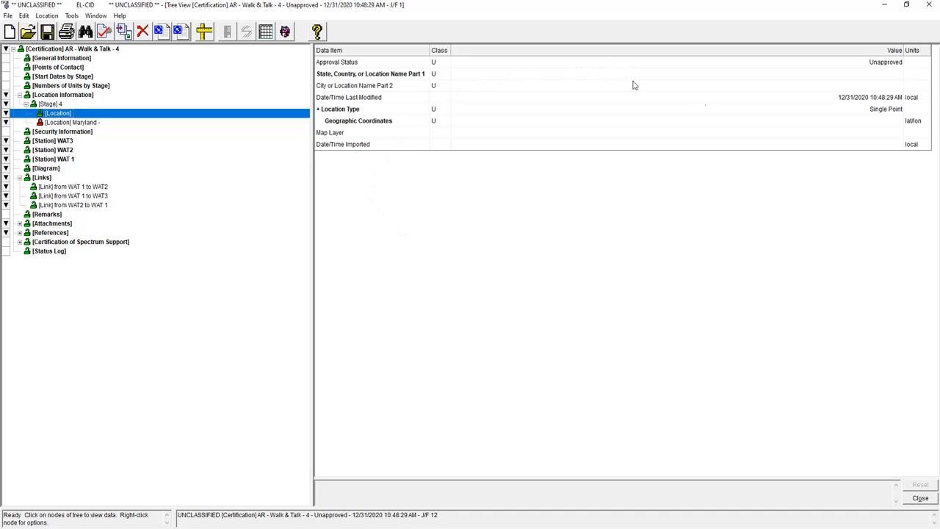
click(742, 73)
text(VA)
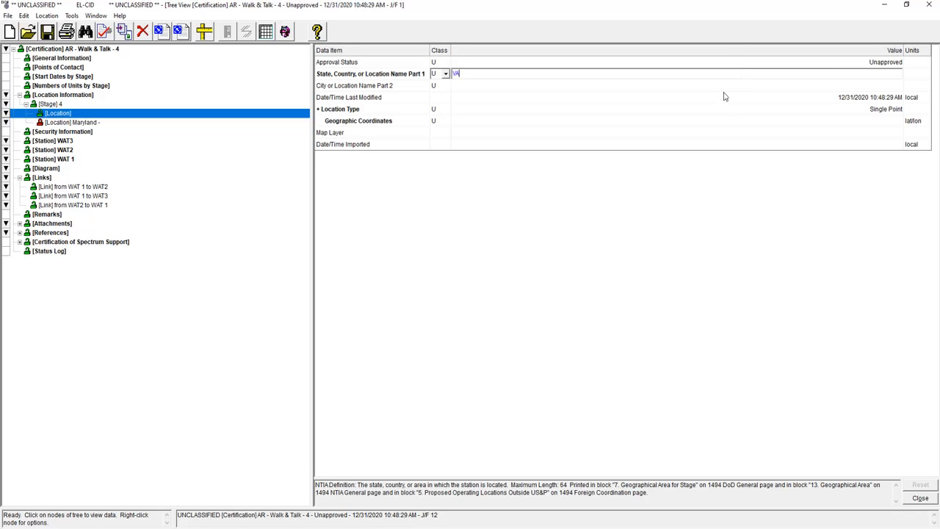
Set the VA location's type to Center Point and Radius, with coordinates 37 0'0"N 80 0'0"W and a radius of 100 km
click(877, 112)
click(898, 110)
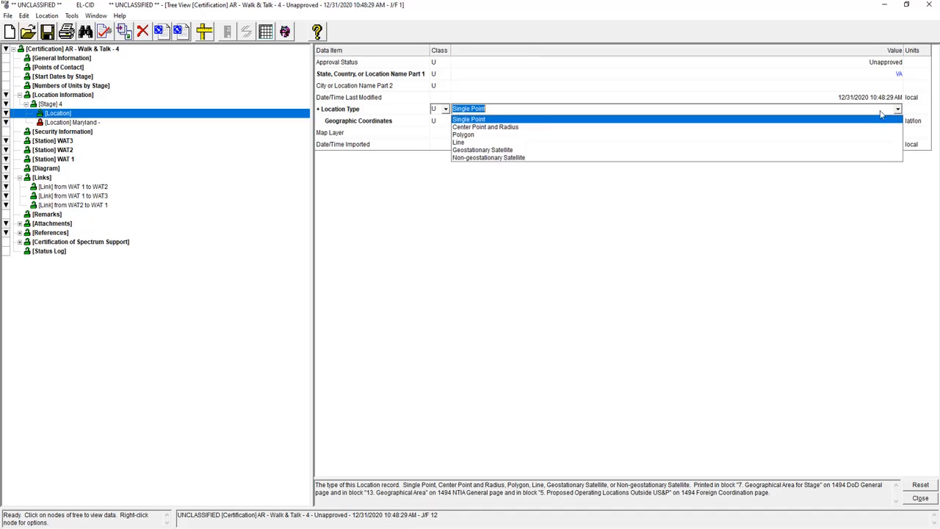
click(810, 137)
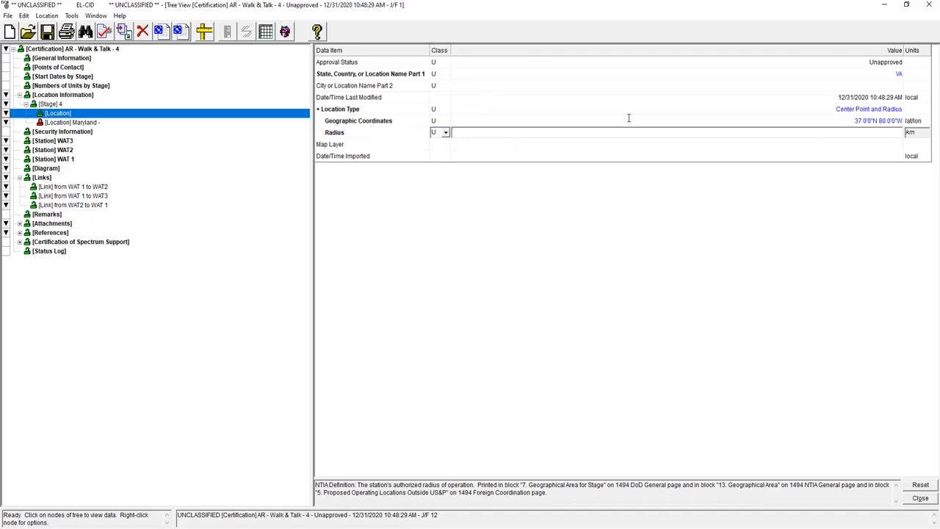
text(100)
click(616, 144)
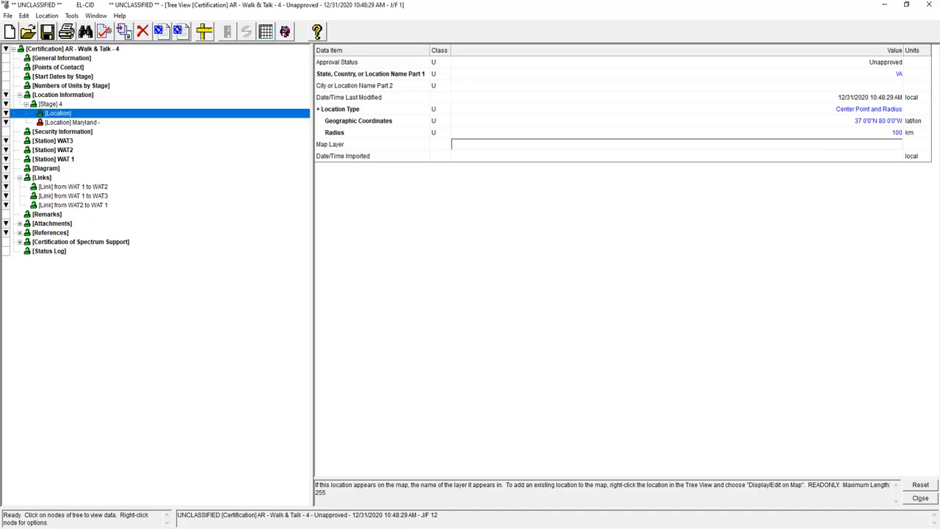
Put the VA location on the map in the DoD Land Areas layer and store the change
click(73, 113)
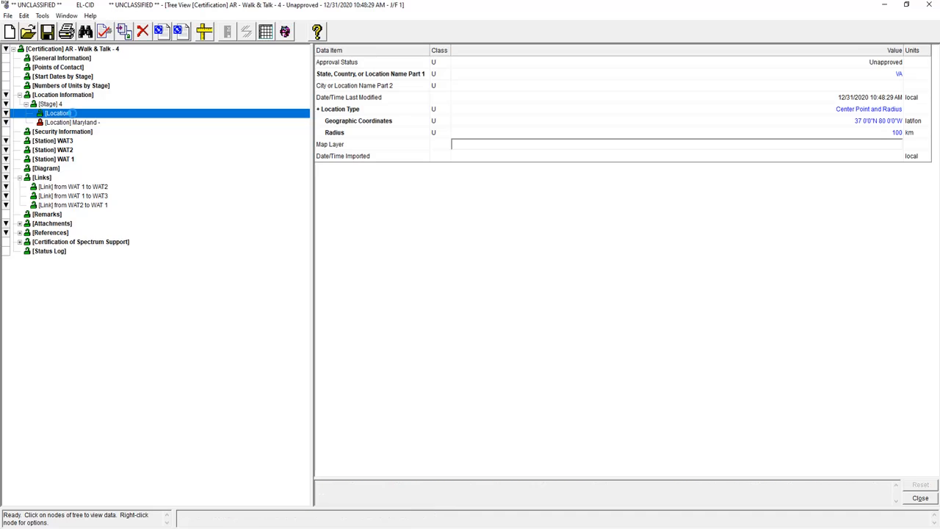
right_click(73, 113)
click(83, 119)
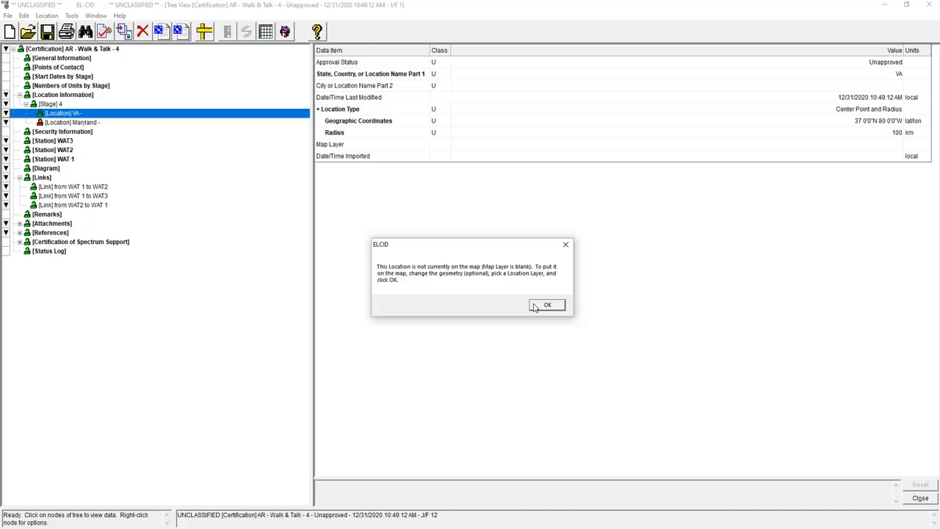
click(535, 306)
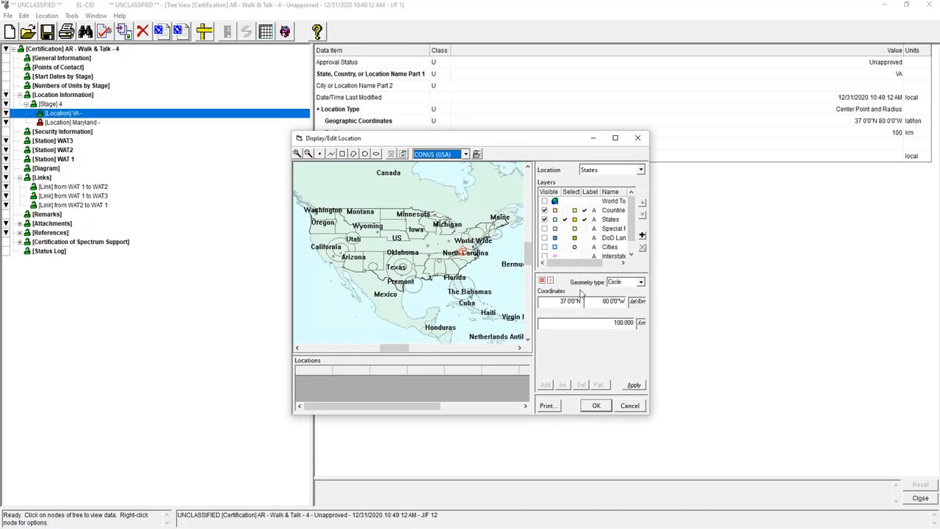
click(641, 170)
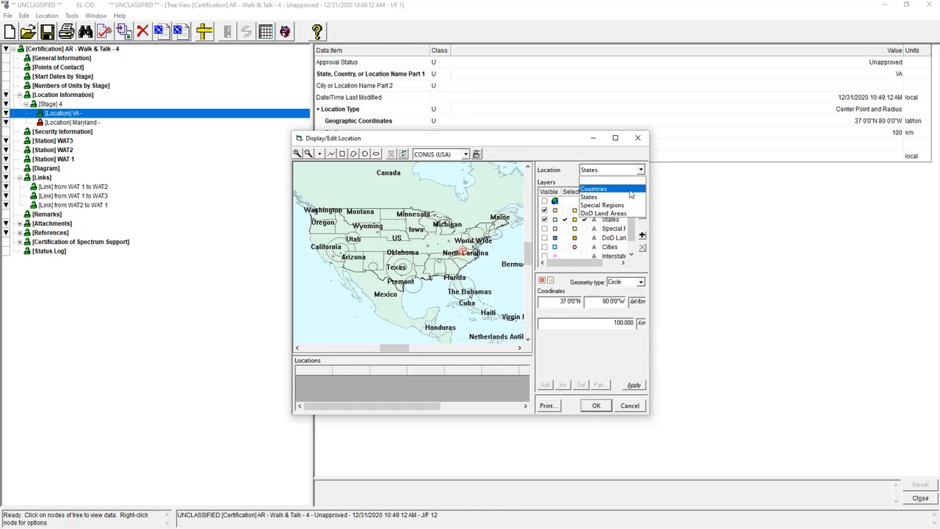
click(620, 212)
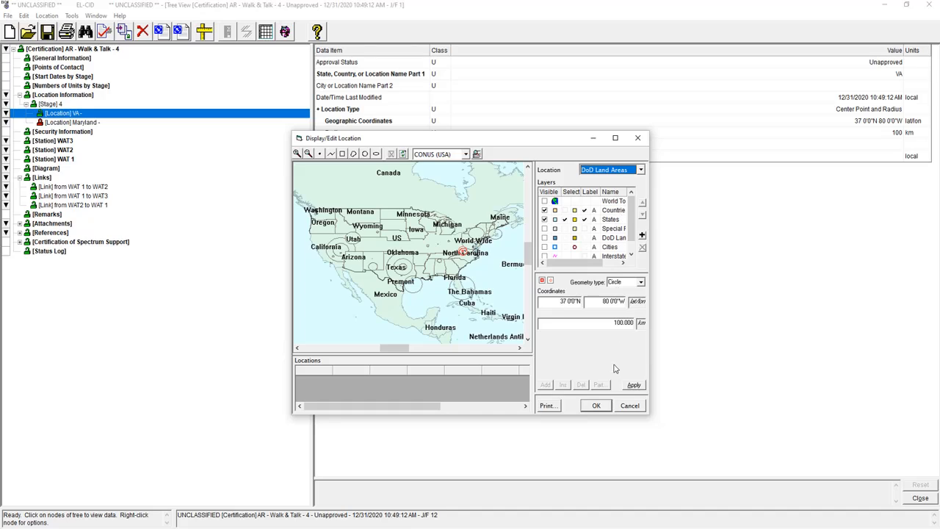
click(599, 406)
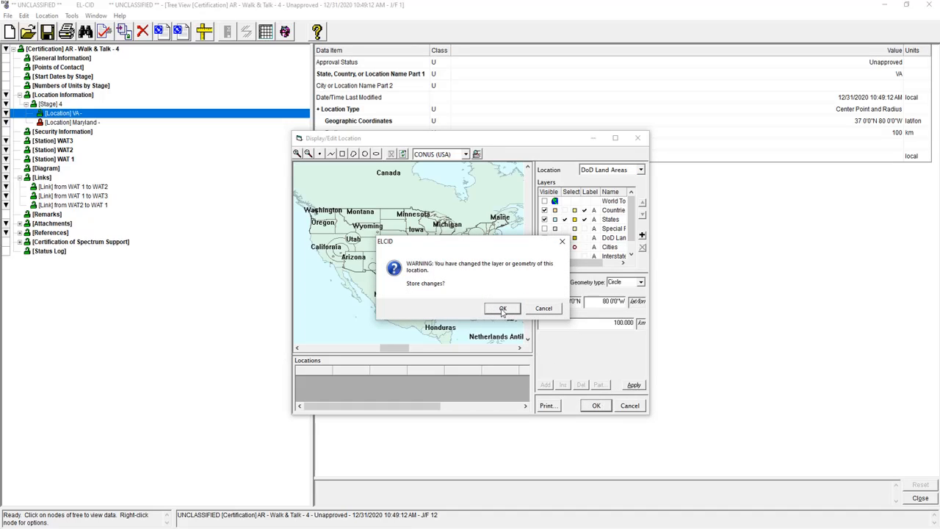
click(502, 309)
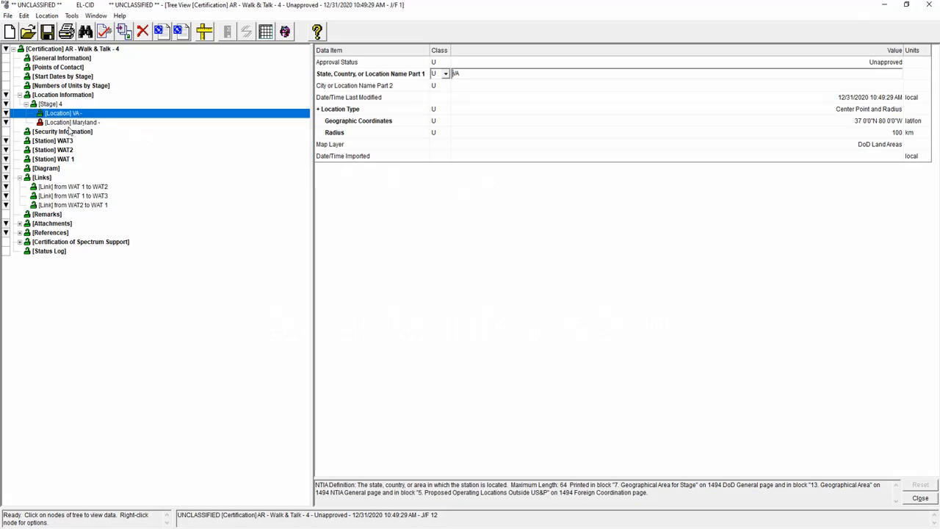
Add a new transmitter to station WAT 1 with the nomenclature "Walk & Talk Tx"
click(69, 130)
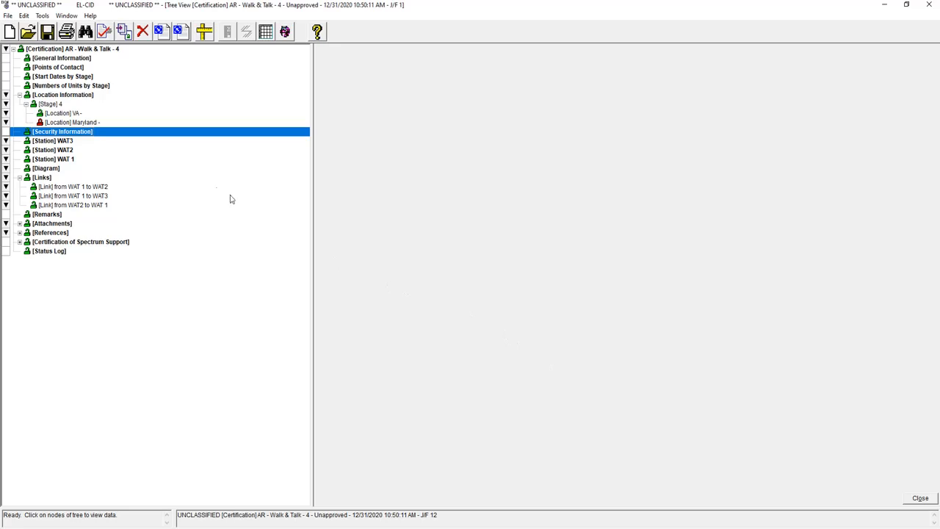
click(65, 158)
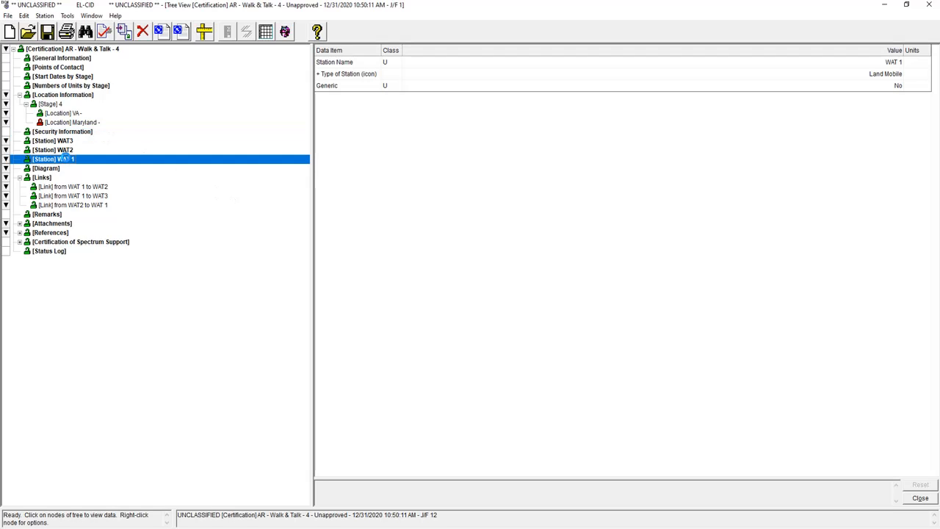
right_click(64, 159)
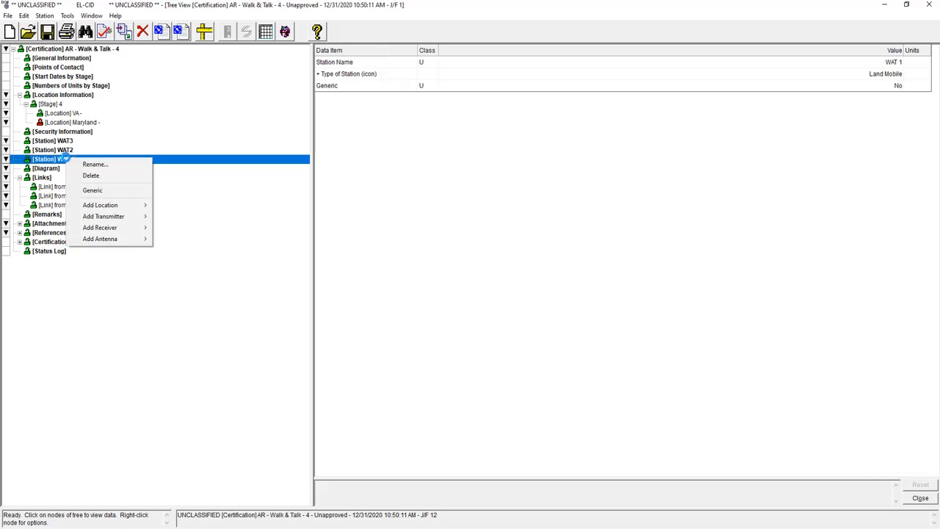
mouse_move(110, 216)
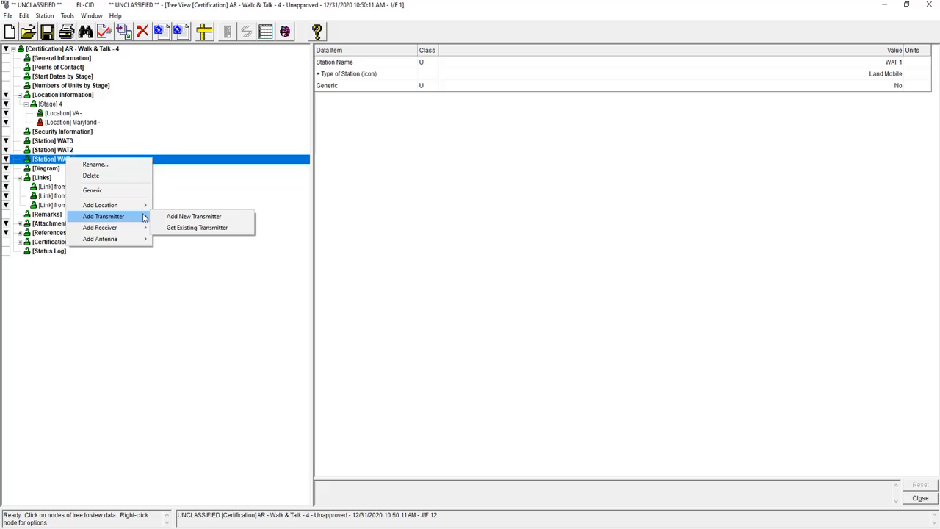
click(179, 216)
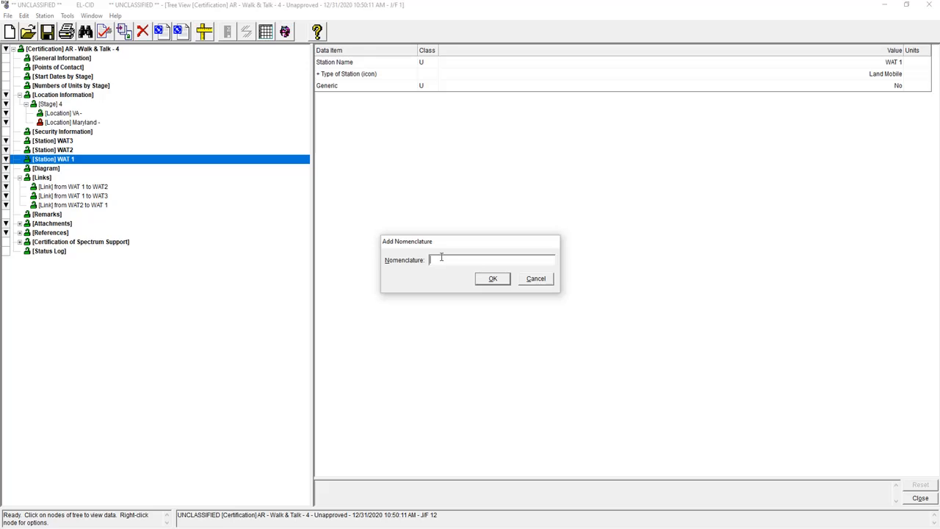
text(Walk & Talk Tx)
click(478, 281)
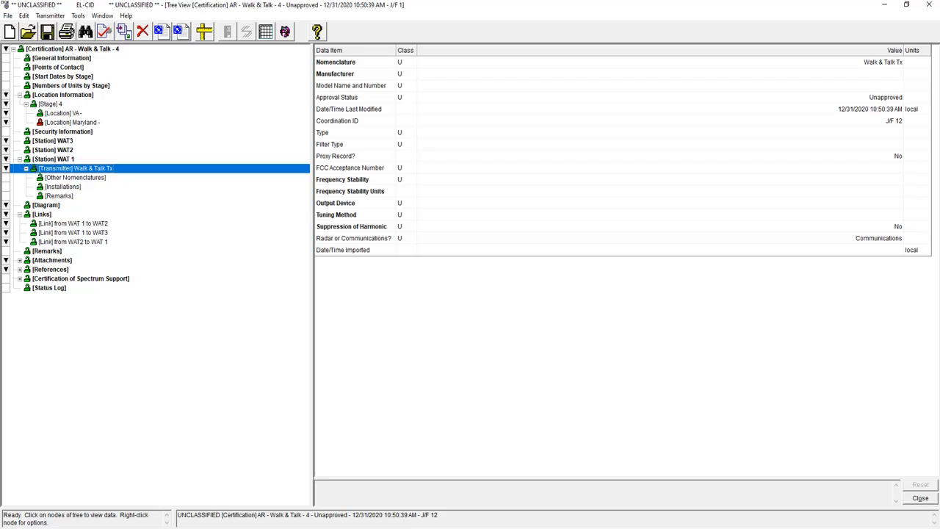
Set the Walk & Talk Tx transmitter's manufacturer to RELM COMMUNICATIONS, INC. with code RMC, found by searching the manufacturer list for RELM
click(789, 74)
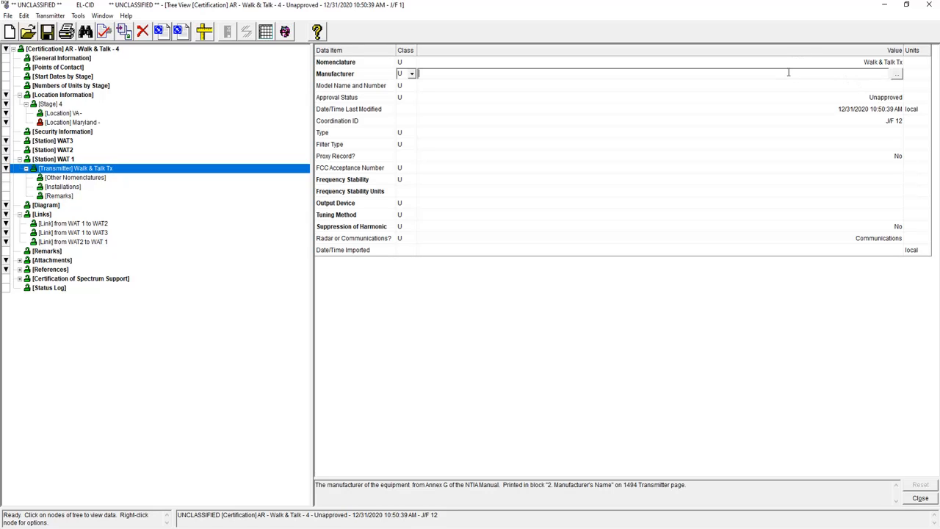
text(RELM)
click(896, 74)
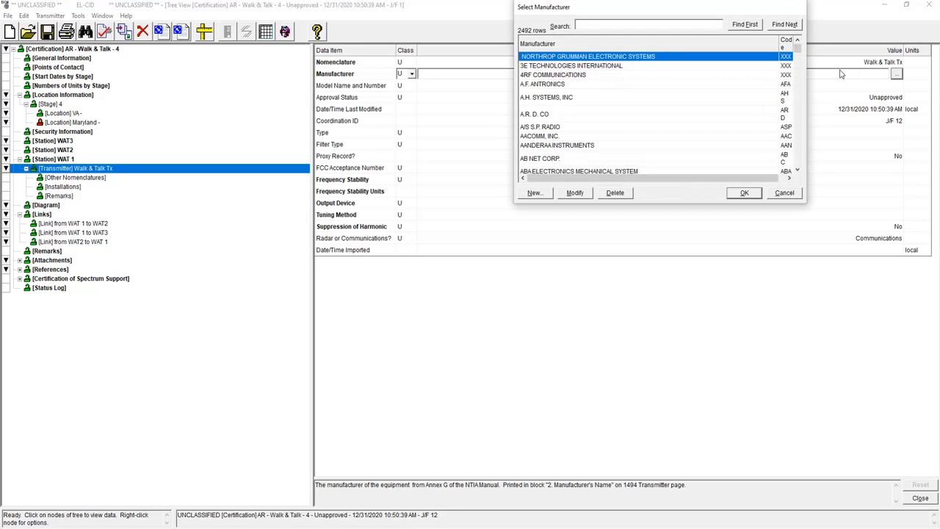
text(RELM)
click(744, 25)
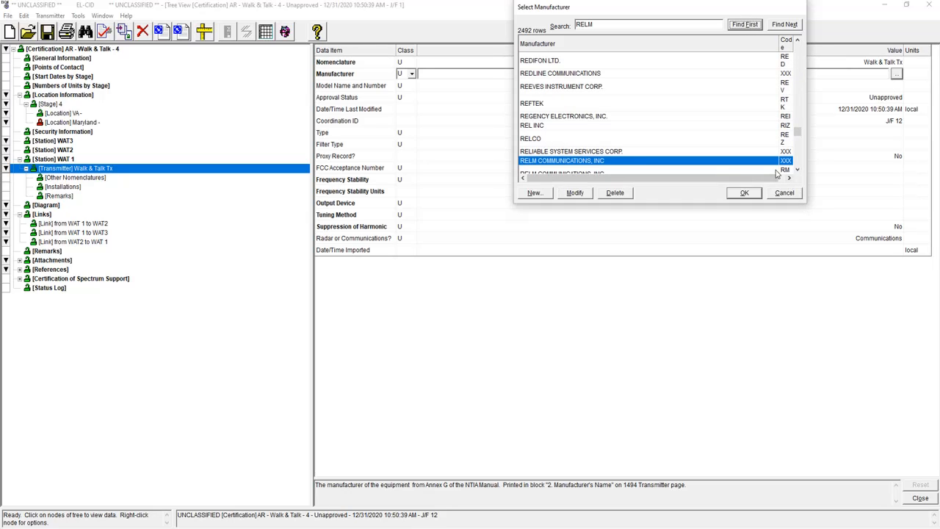
click(787, 178)
drag(785, 180, 756, 180)
scroll(756, 159, down, 2)
click(747, 149)
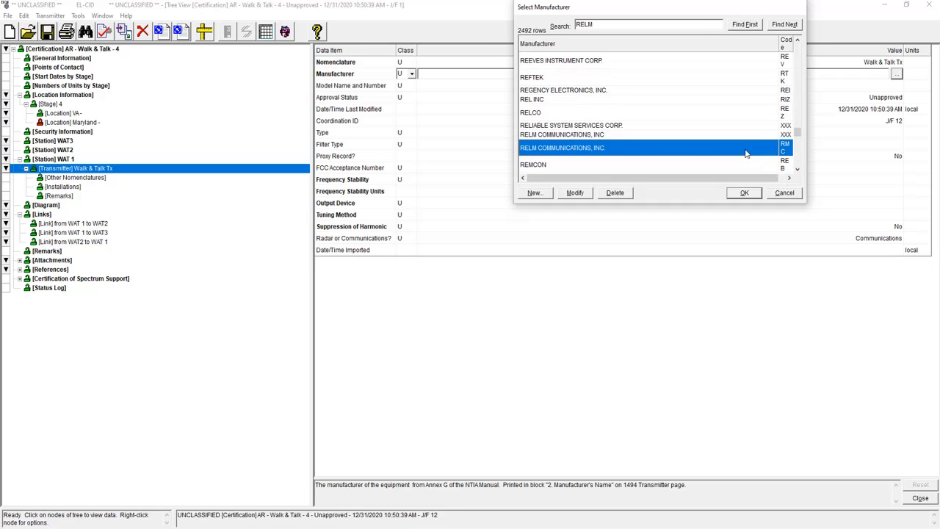
click(744, 193)
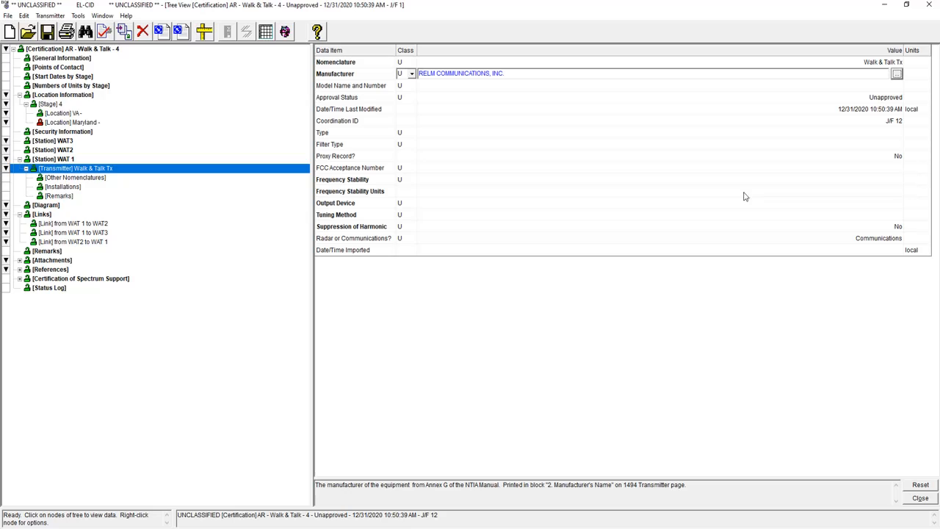
Enter Model 127A as the transmitter's model name and number and K95LT20002 as its FCC Acceptance Number
click(462, 85)
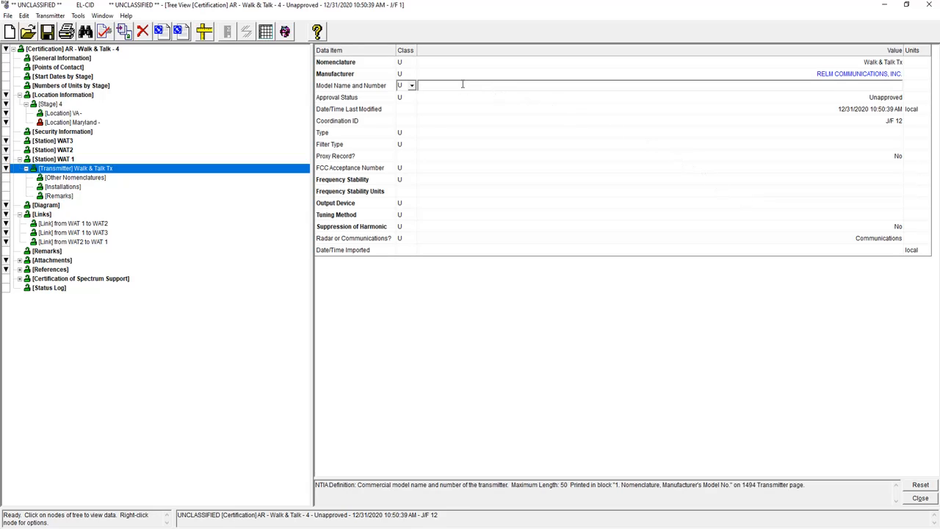
text(Model 127A)
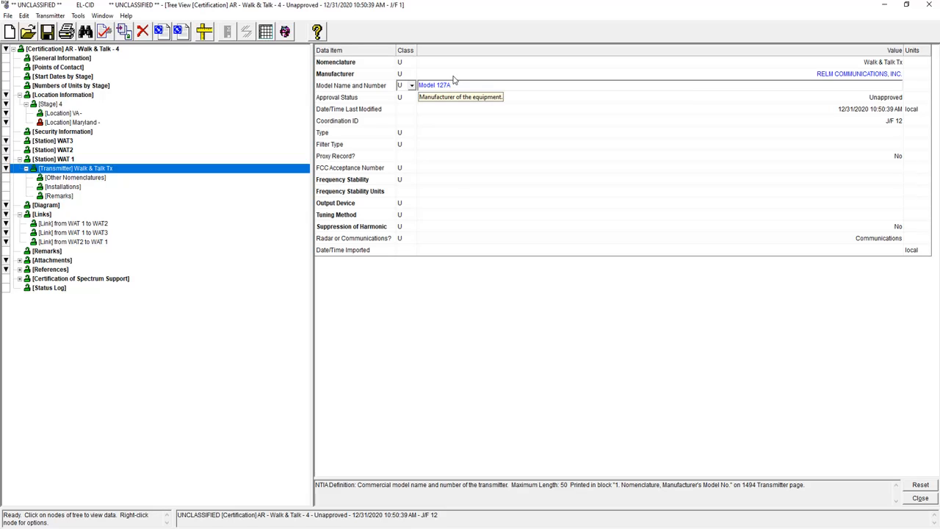
click(427, 168)
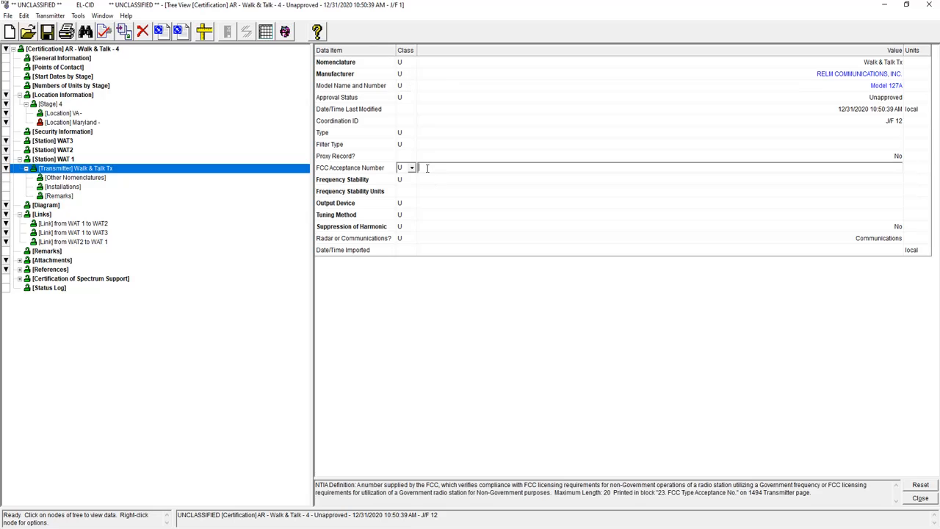
text(K95LT20002)
Set the transmitter's frequency stability to 5 ppm, output device to Transistor and tuning method to Synthesizer, and store the data
click(433, 182)
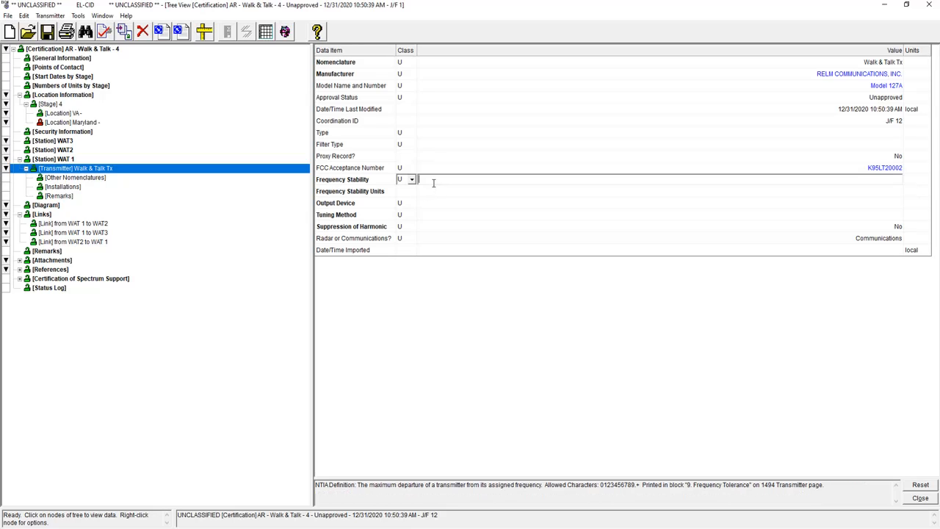
text(5)
click(433, 191)
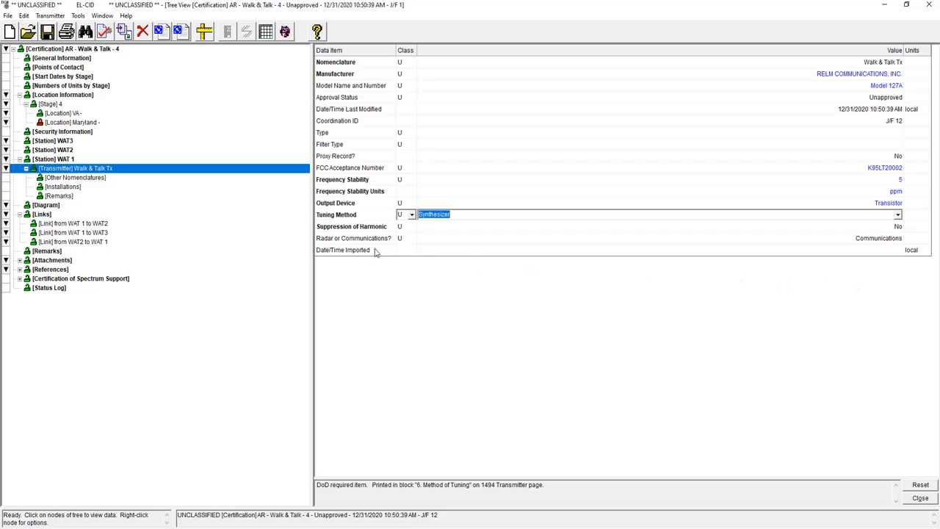
click(91, 169)
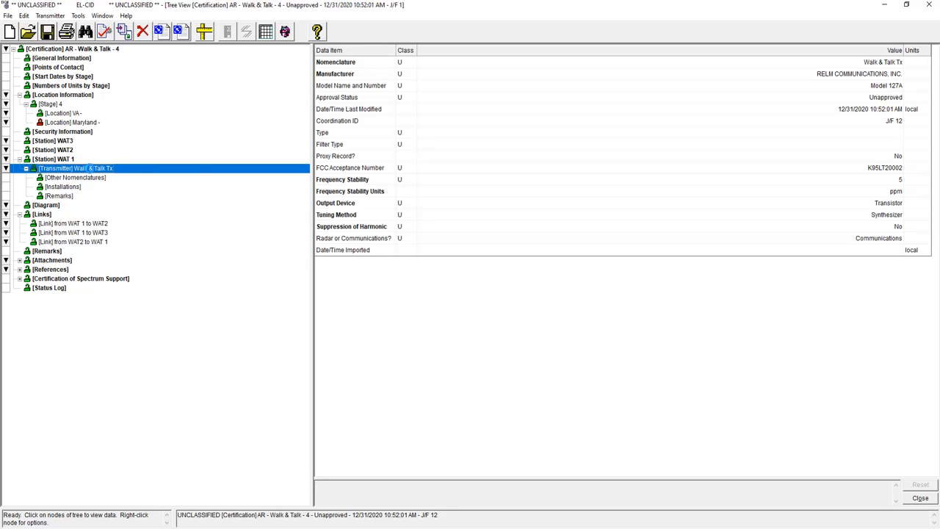
Add a power record to the Walk & Talk Tx transmitter with power type Mean and an upper limit of 3 W
right_click(90, 168)
click(112, 176)
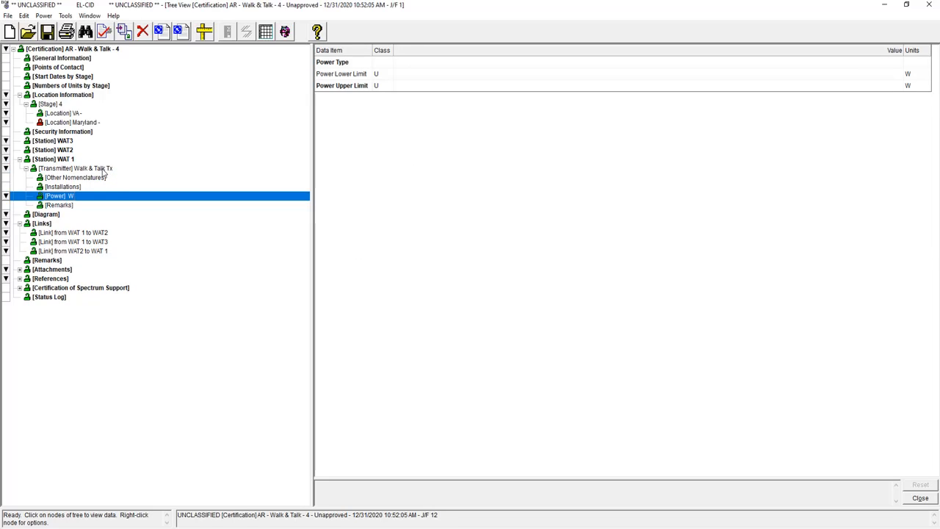
click(410, 62)
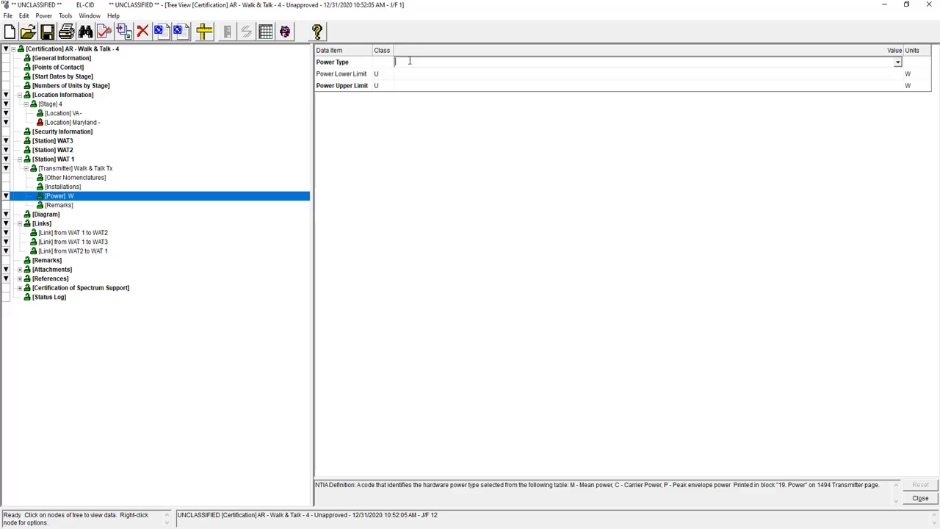
key(m)
click(417, 85)
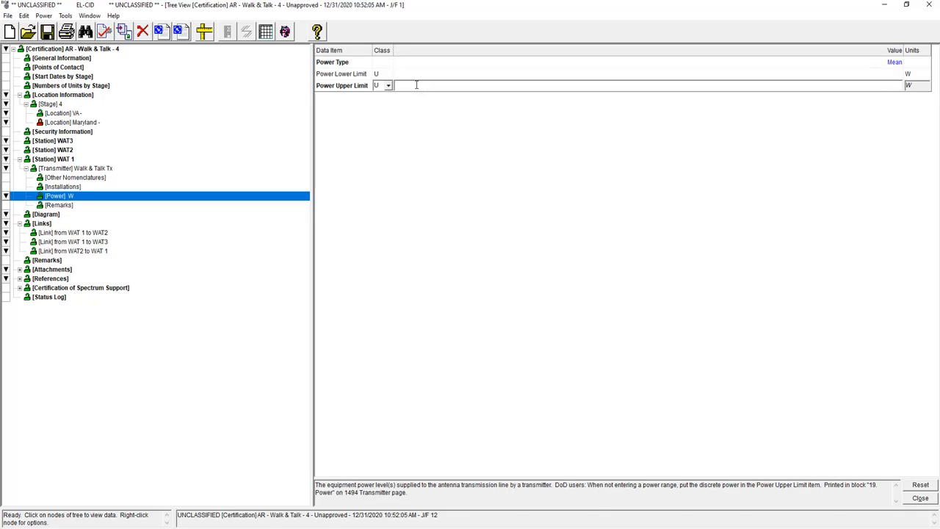
text(3)
click(76, 168)
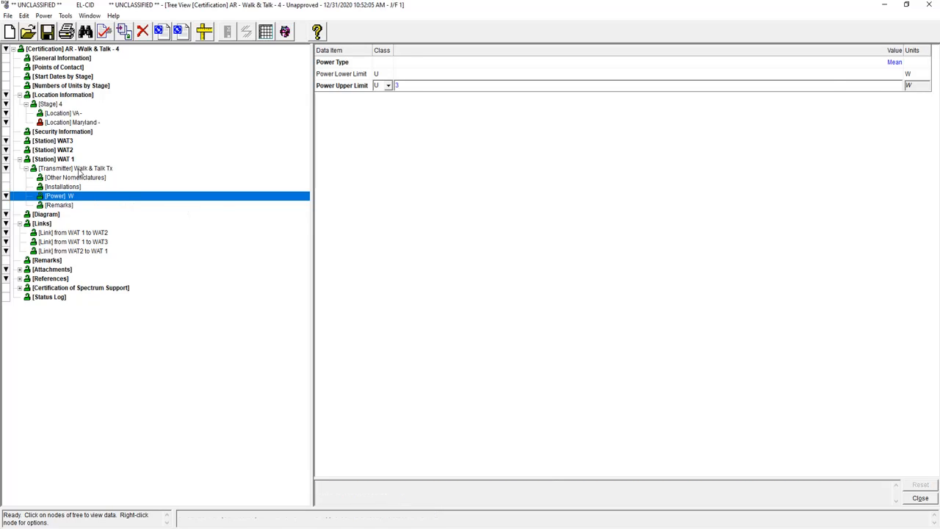
Add a tuned frequency to the transmitter, ranging from 136 to 160 MHz with a tuning increment of 12.5 kHz
right_click(77, 168)
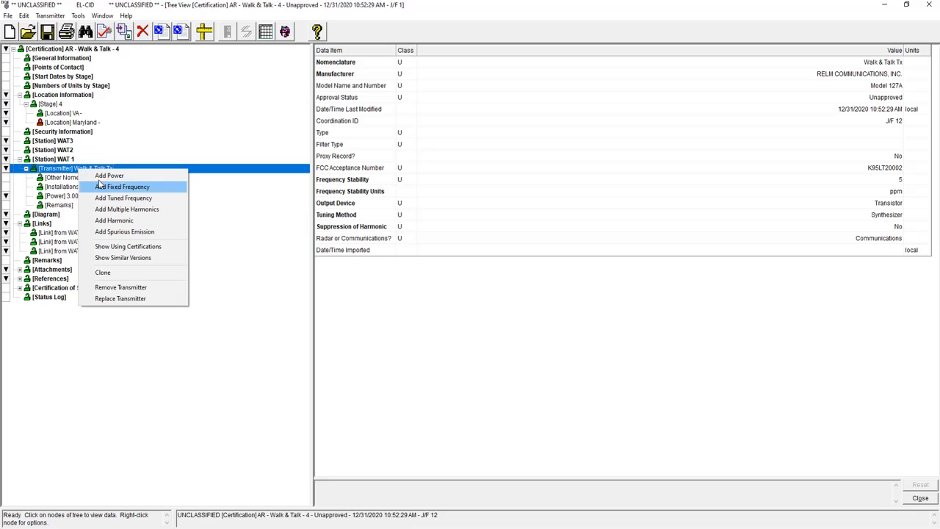
click(122, 197)
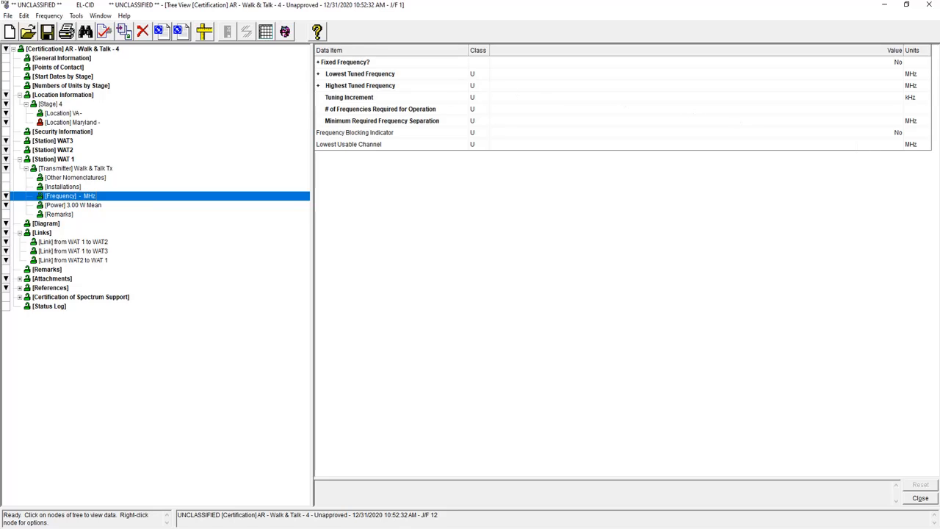
click(522, 62)
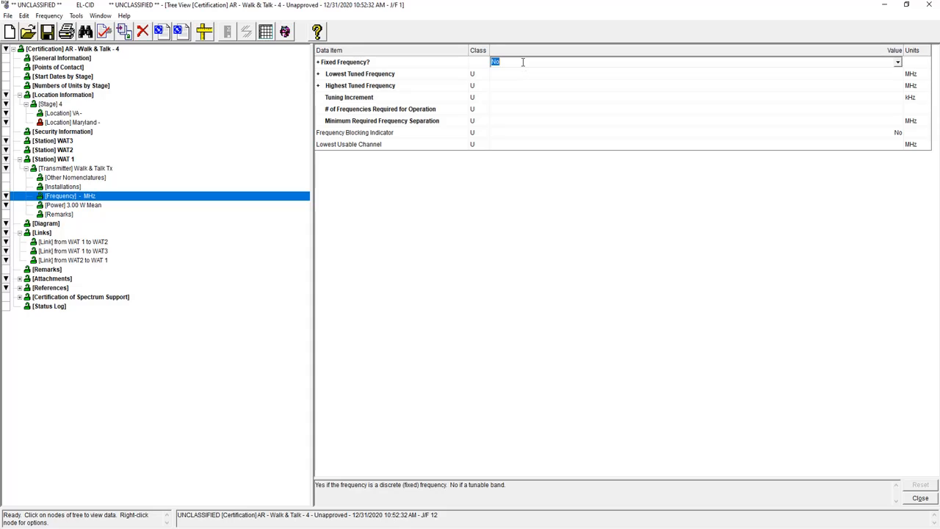
click(505, 73)
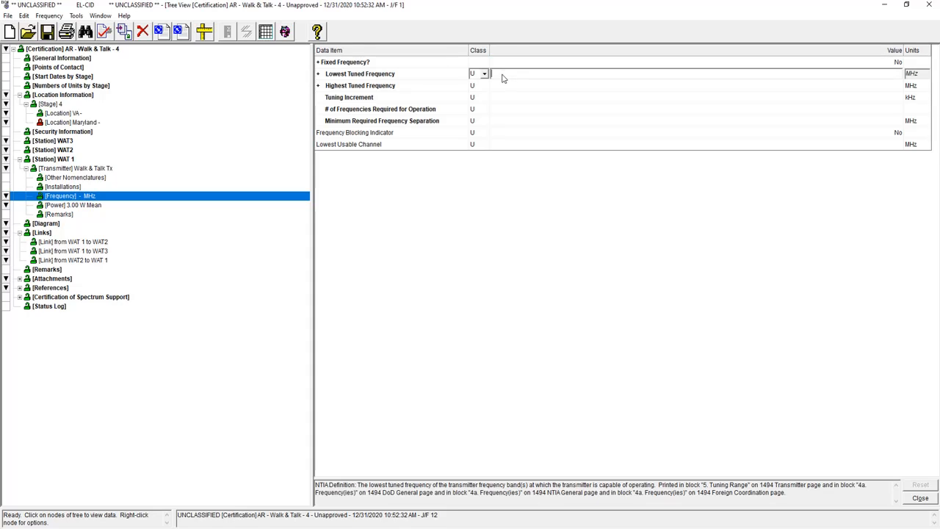
text(136)
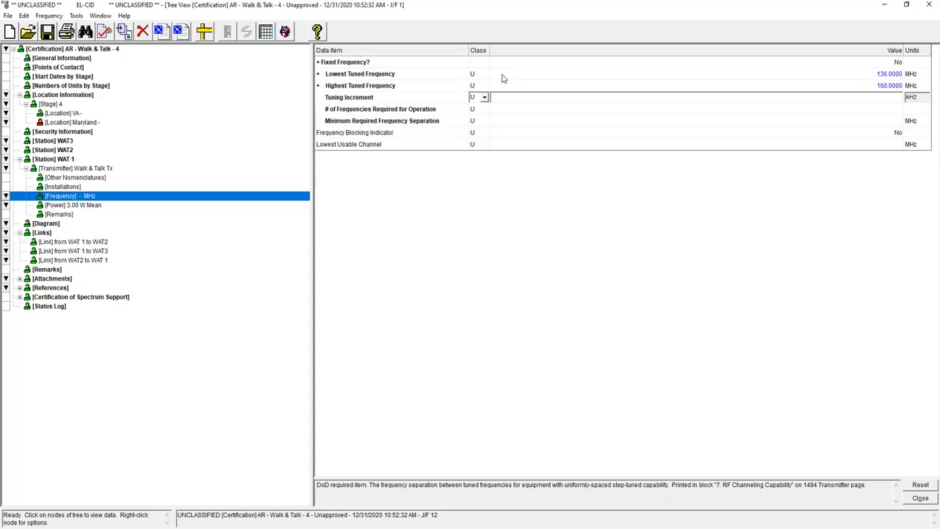
text(12.5)
key(Return)
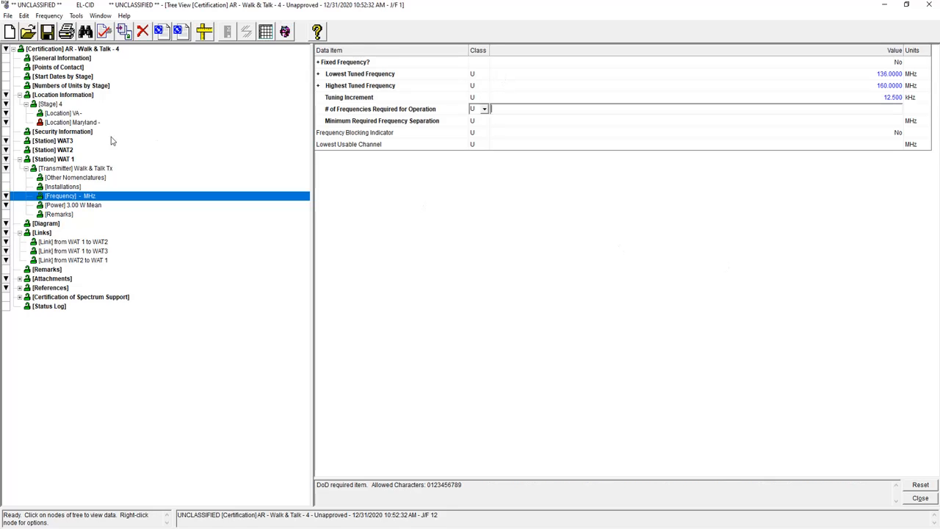
click(64, 169)
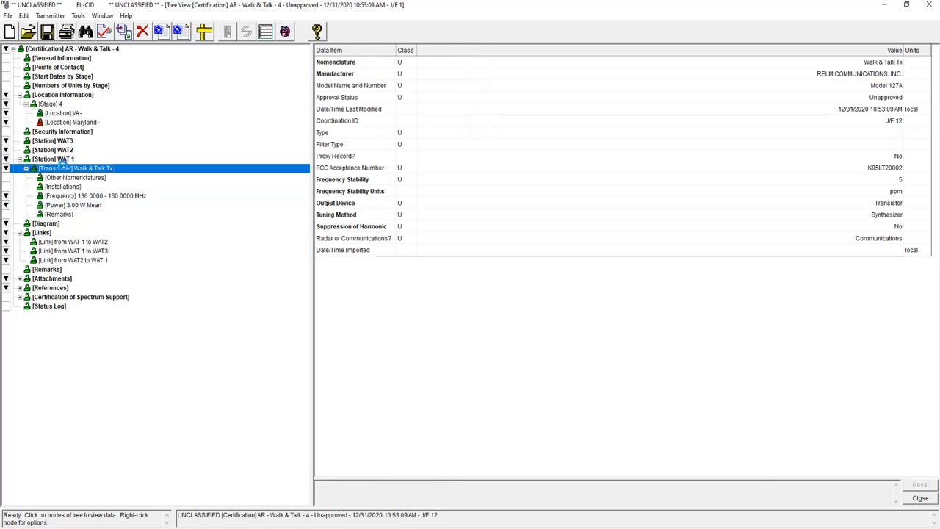
Start adding multiple harmonics to the transmitter, including the 2nd, 3rd and Other harmonics
right_click(63, 169)
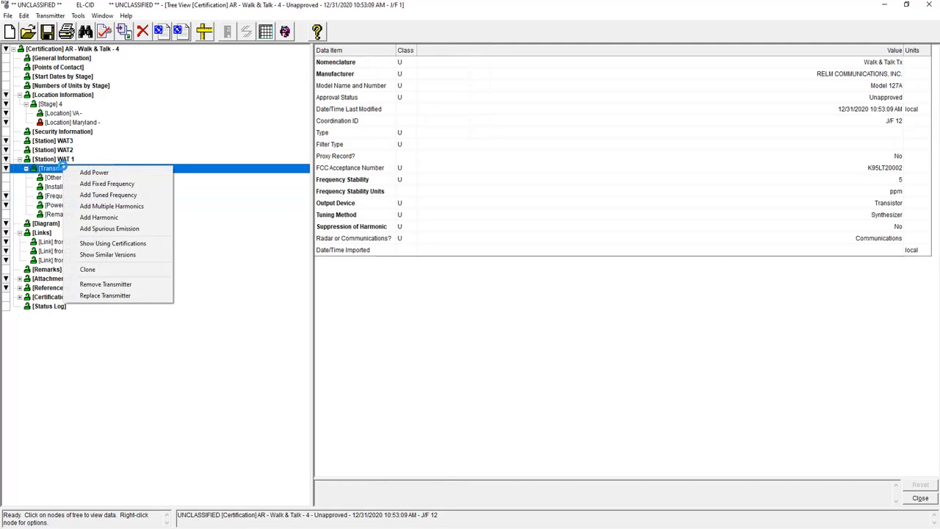
click(105, 205)
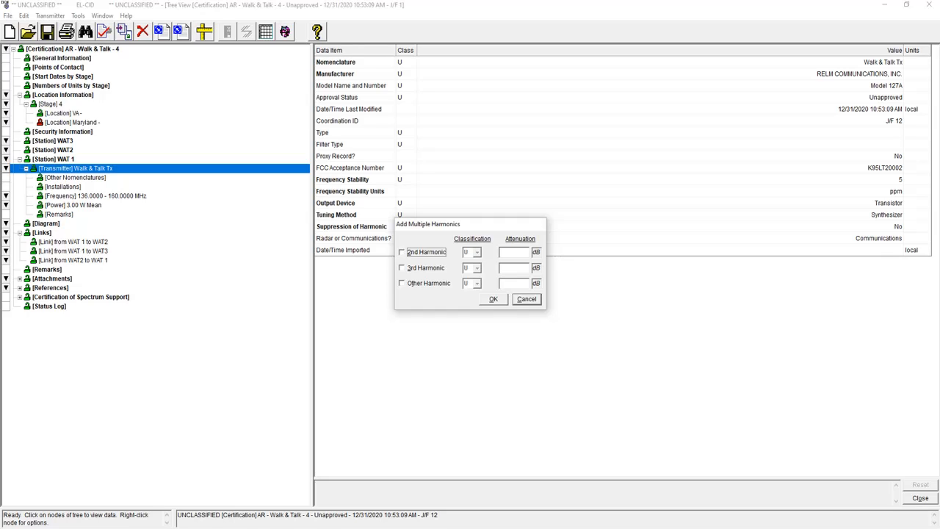
click(402, 252)
click(402, 267)
click(401, 283)
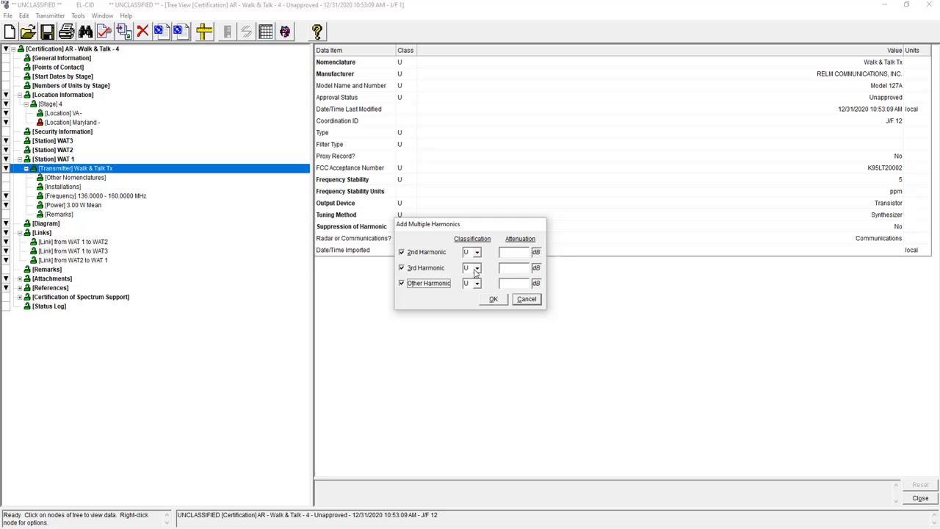
Set the attenuation of the 2nd, 3rd and Other harmonics to -60 dB and create them
click(519, 252)
text(-80)
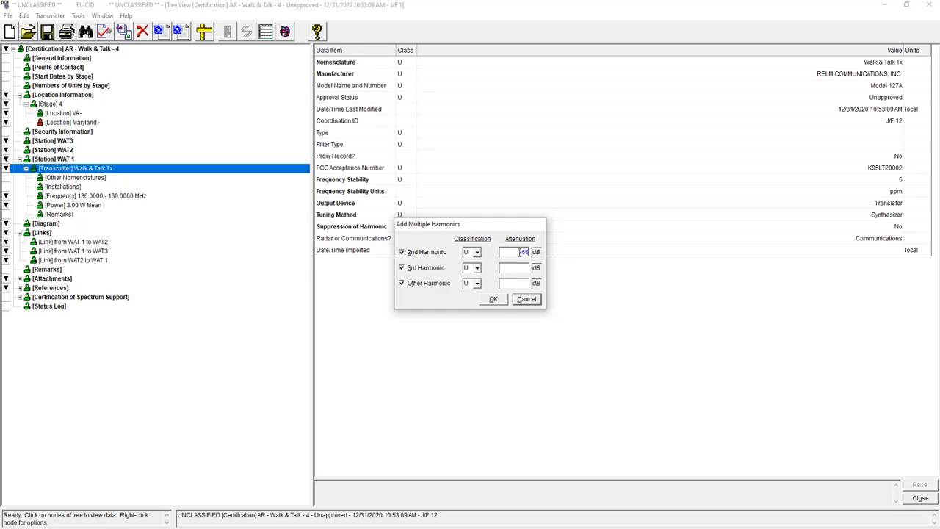
key(Tab)
key(Tab)
key(Tab)
text(-60)
key(Tab)
text(-60)
click(503, 301)
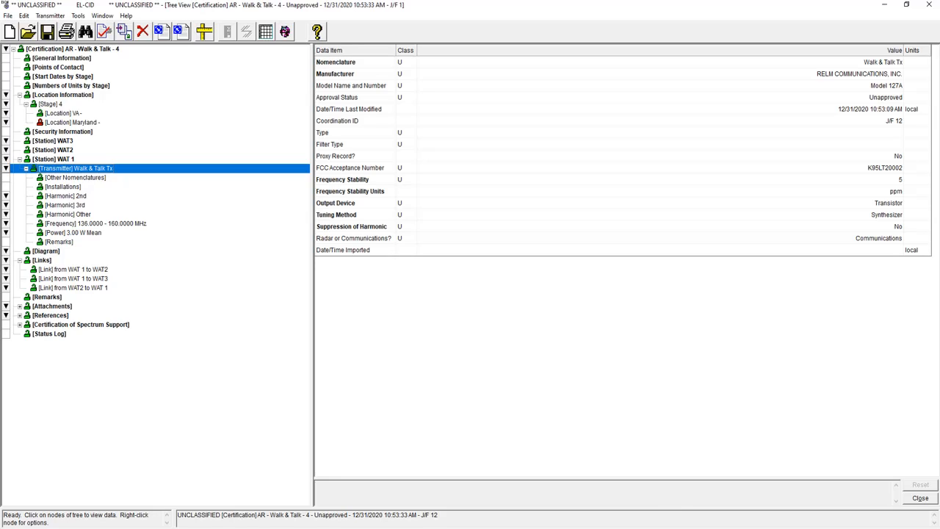
Add a separate 5th harmonic to the transmitter with an attenuation of -60 dB
right_click(87, 169)
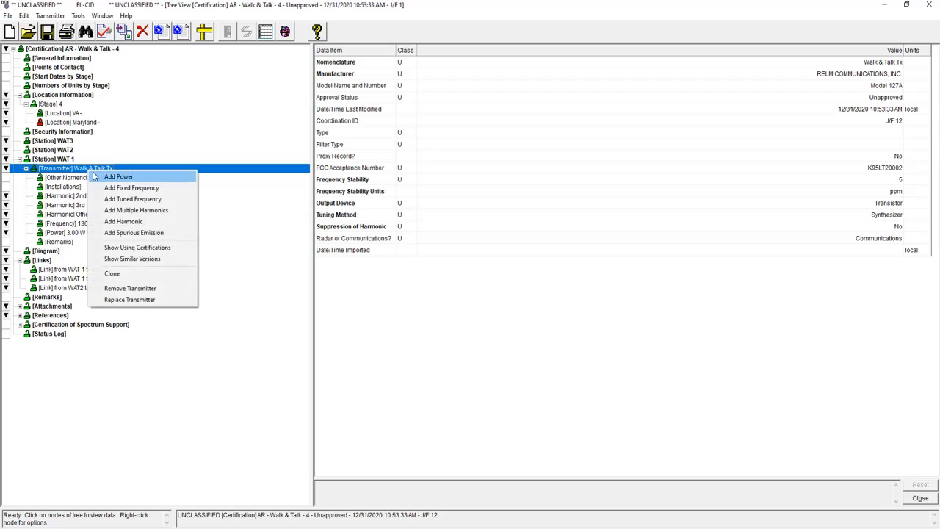
click(125, 221)
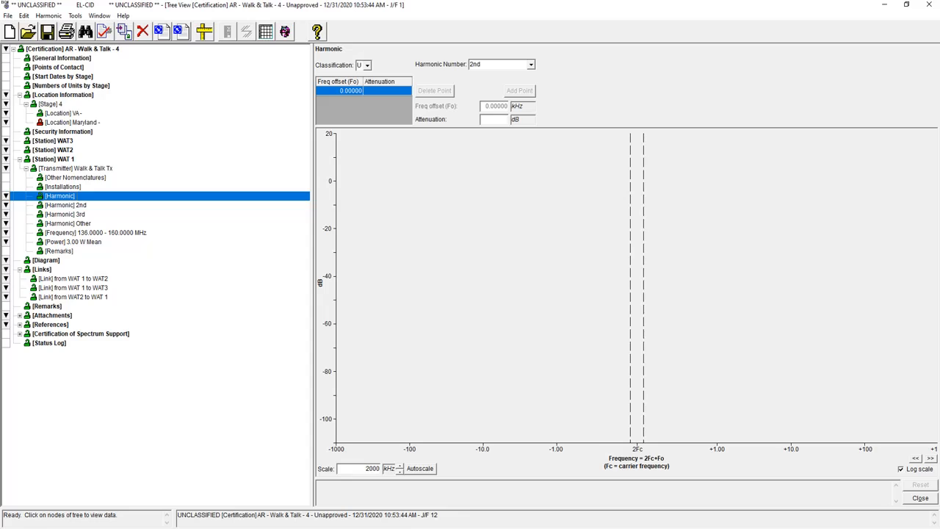
click(530, 65)
click(481, 98)
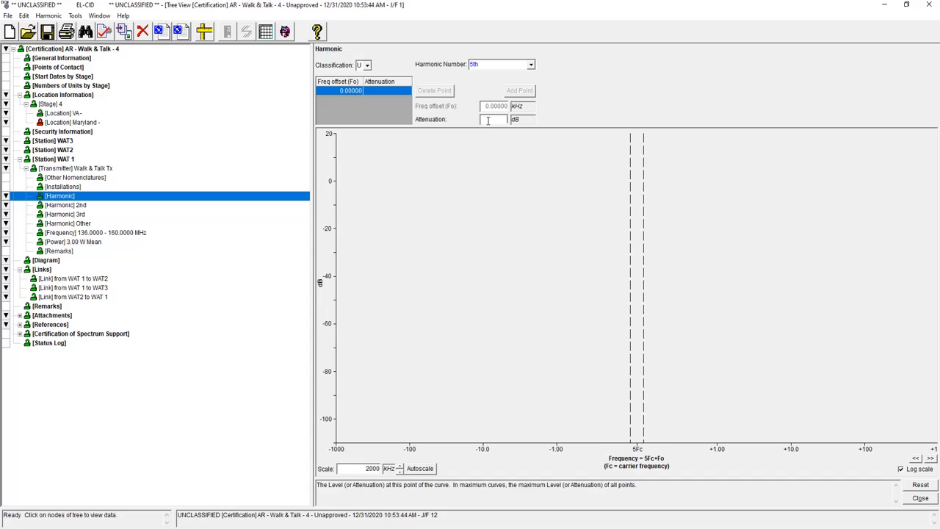
click(488, 122)
text(-60)
click(101, 233)
Add an emission designator to the 136–160 MHz frequency with a necessary bandwidth of 11 kHz and designator 11K0F3E
right_click(103, 234)
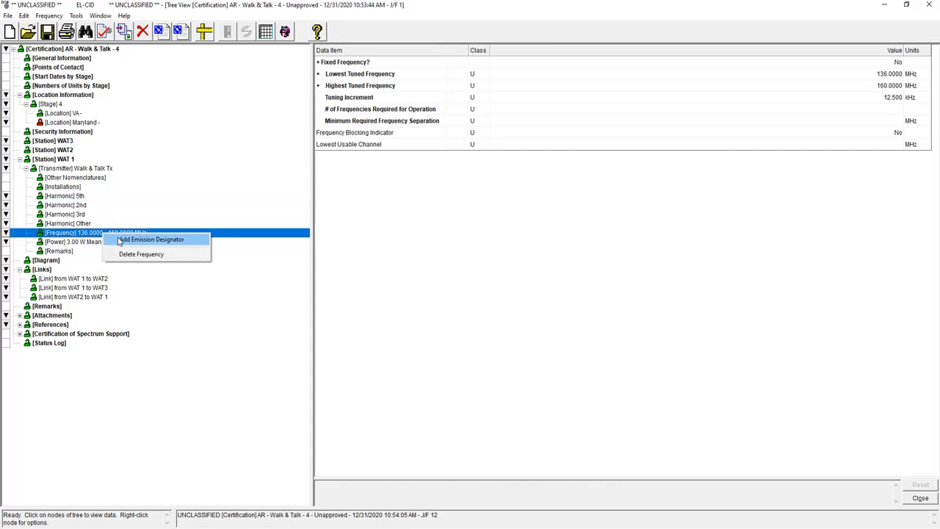
click(119, 239)
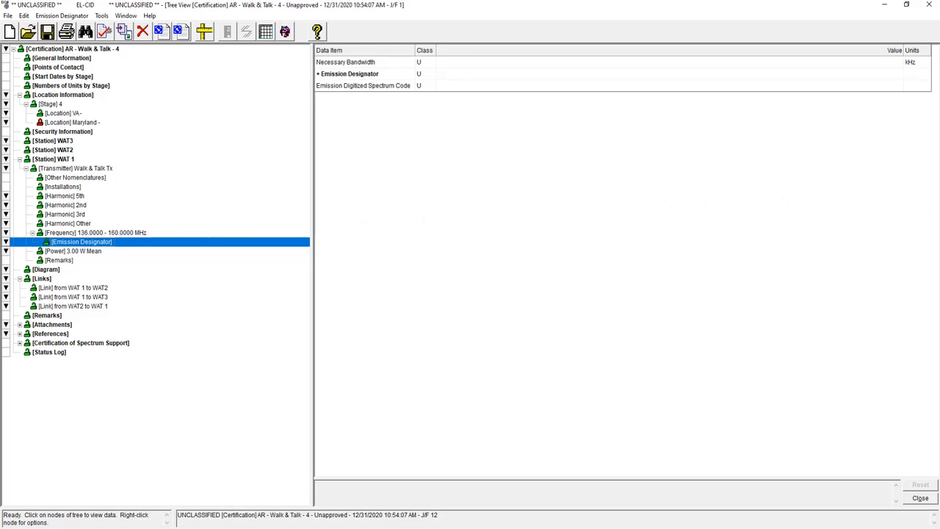
click(669, 62)
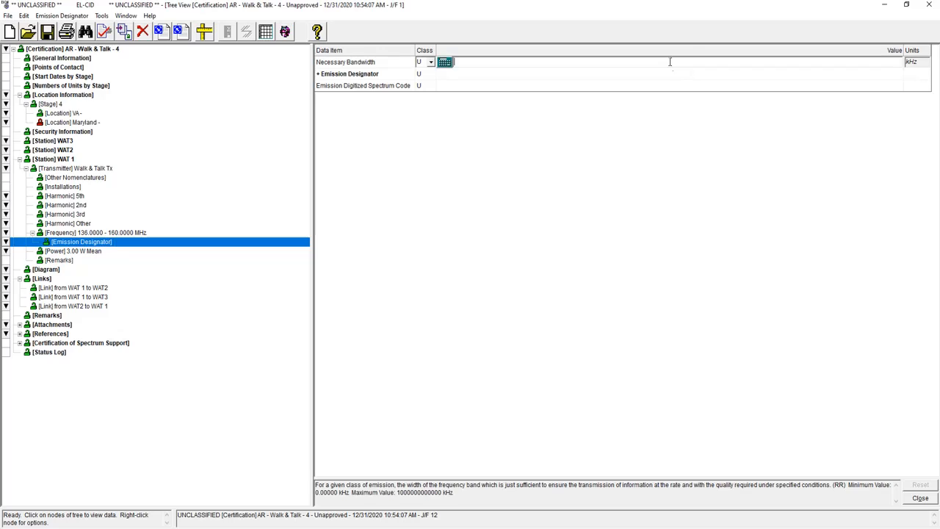
text(11)
key(Return)
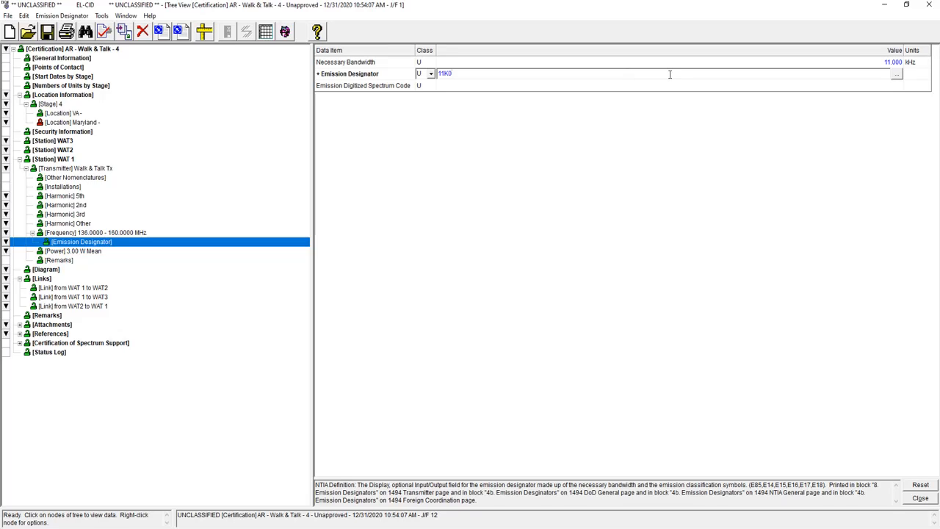
text(F3E)
Review the emission designator's modulation type, signal nature and information type options, and accept the existing selections
click(897, 75)
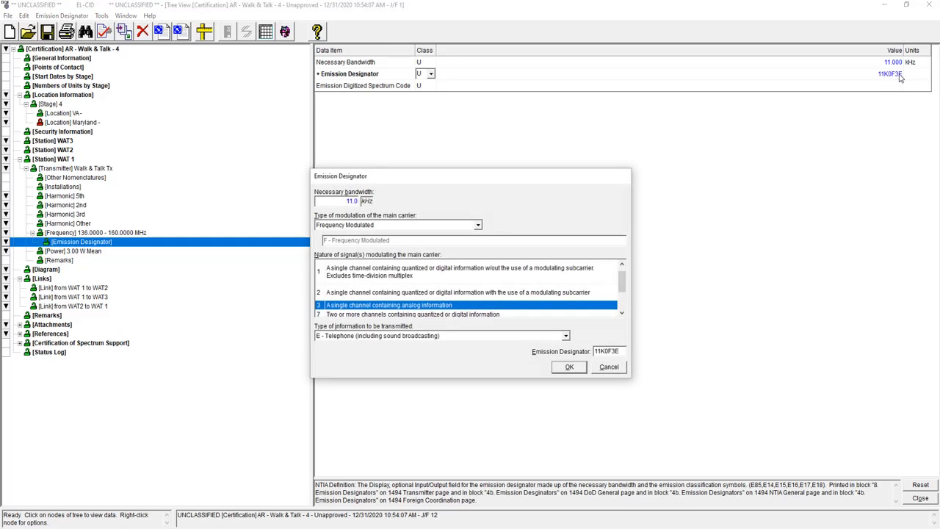
click(565, 335)
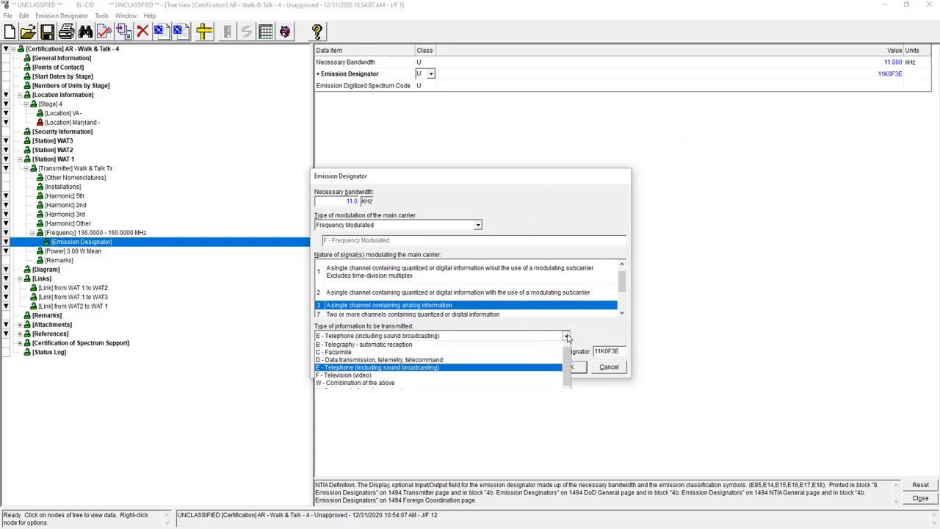
click(566, 336)
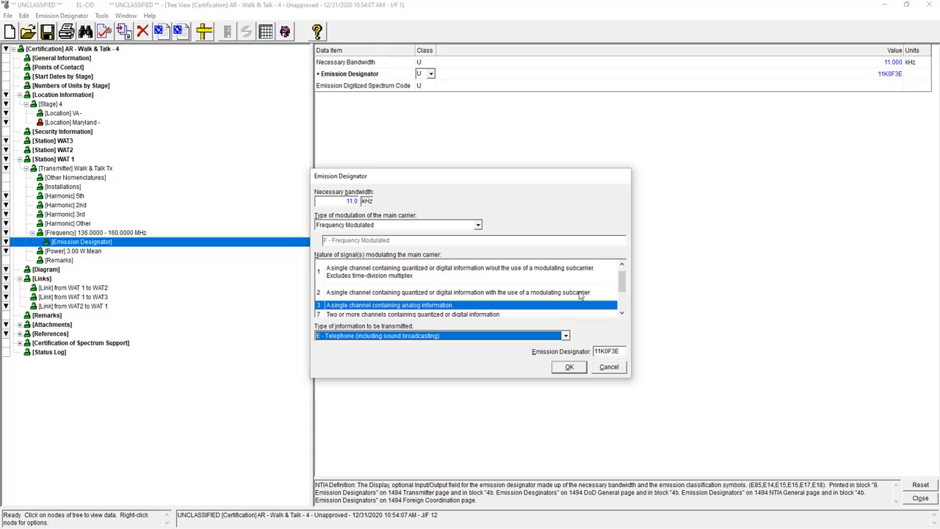
scroll(582, 285, down, 3)
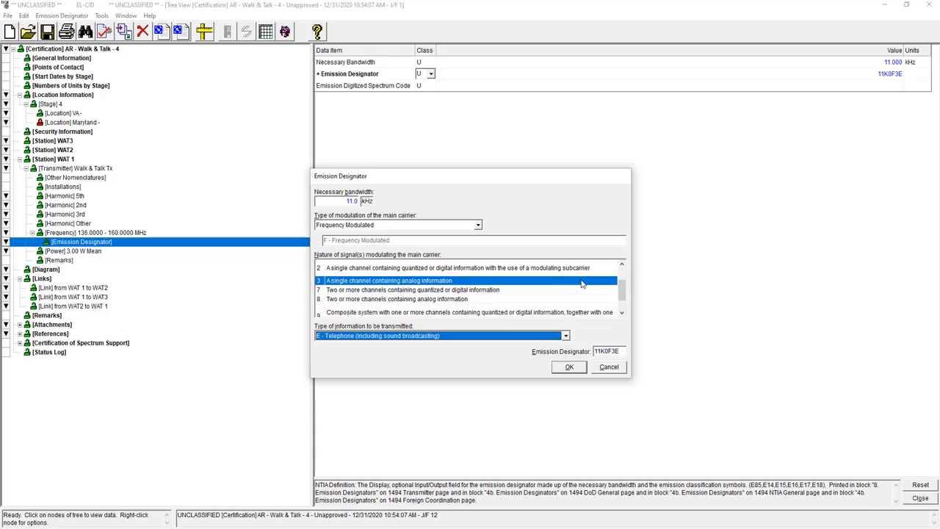
click(478, 227)
click(478, 228)
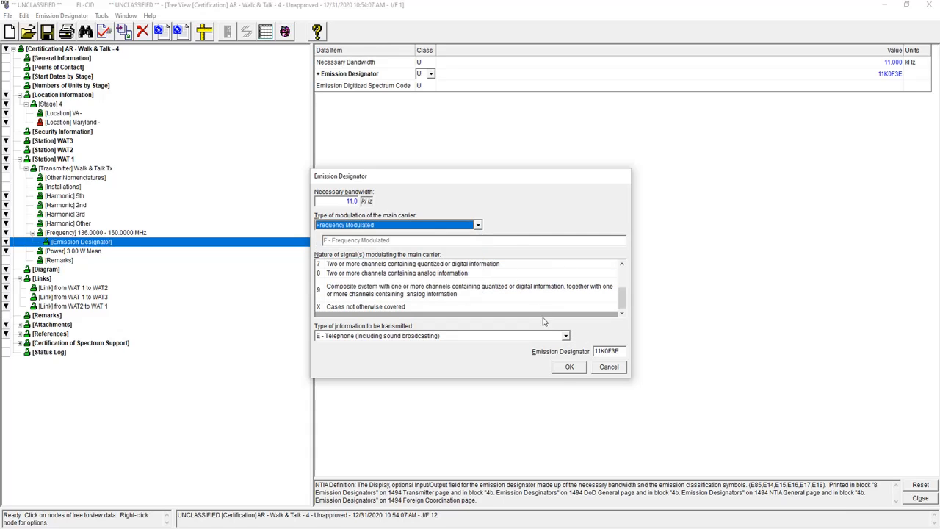
click(567, 367)
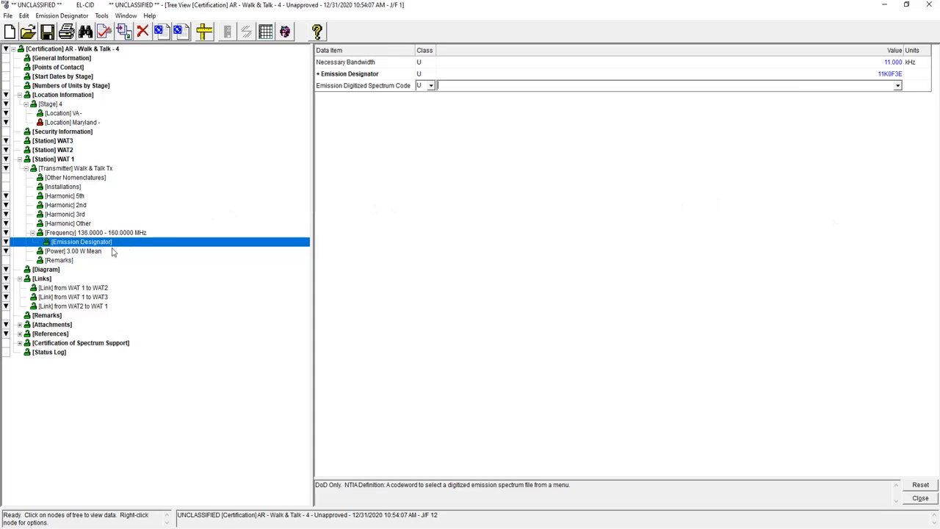
Add a modulation to the 11K0F3E emission designator with a measured occupied bandwidth of 11 kHz, keeping spread spectrum No and analog modulation
right_click(88, 242)
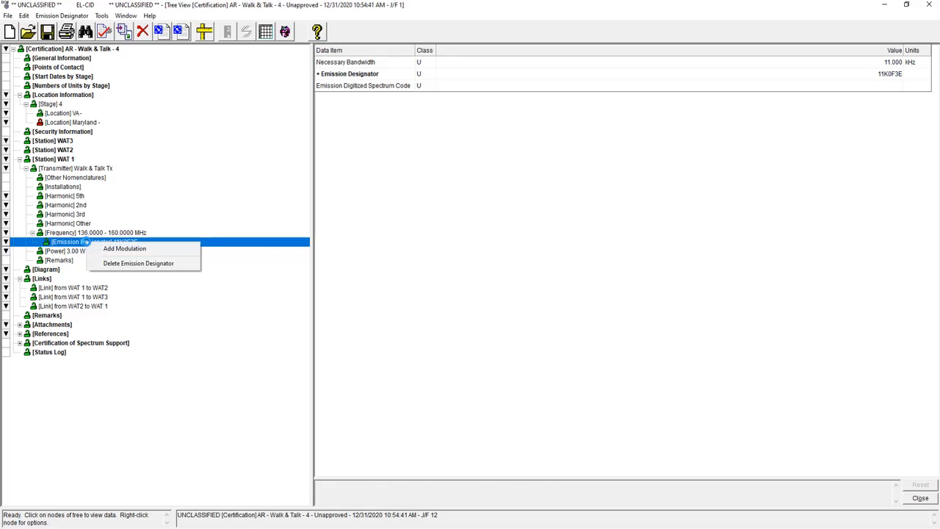
click(105, 247)
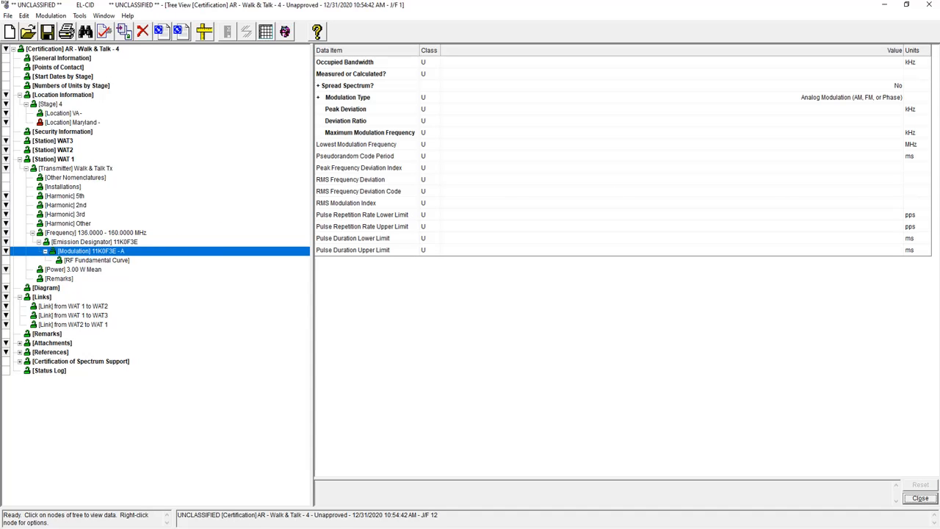
click(829, 64)
text(11)
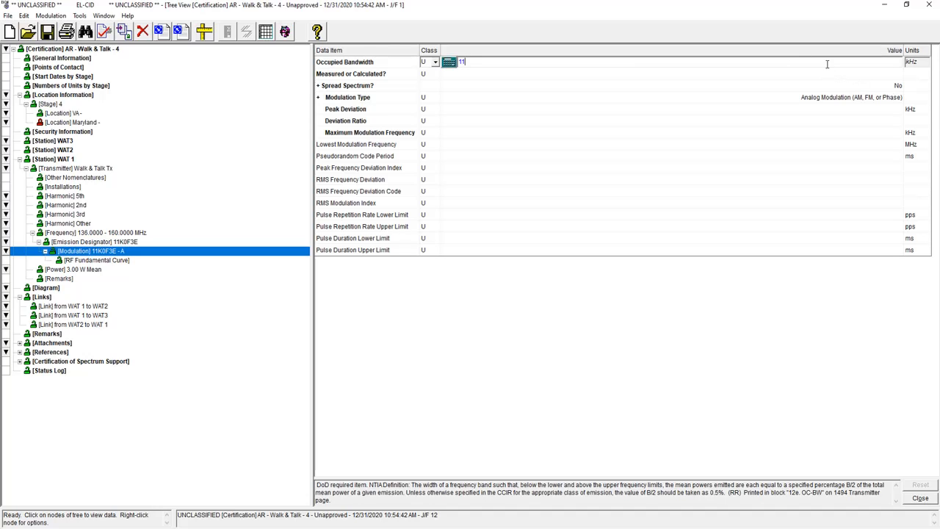
key(Return)
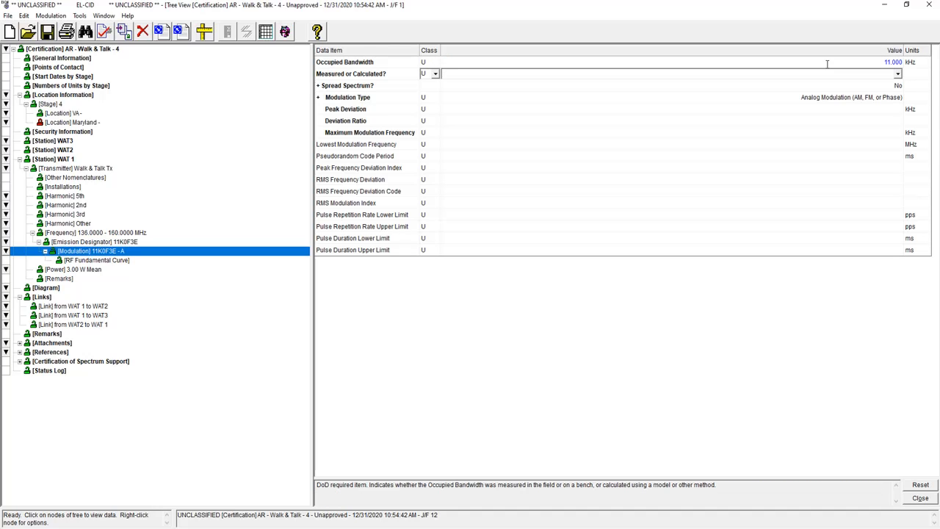
click(897, 74)
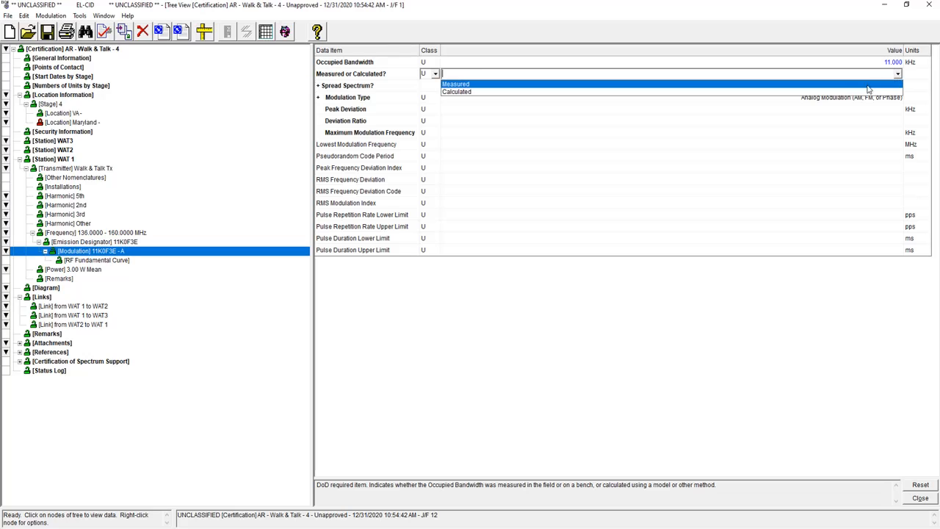
click(867, 85)
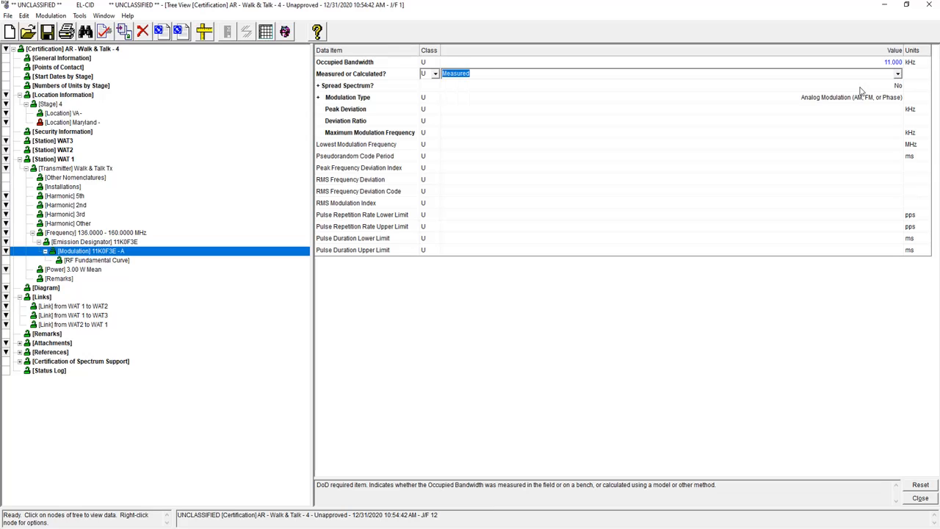
click(508, 86)
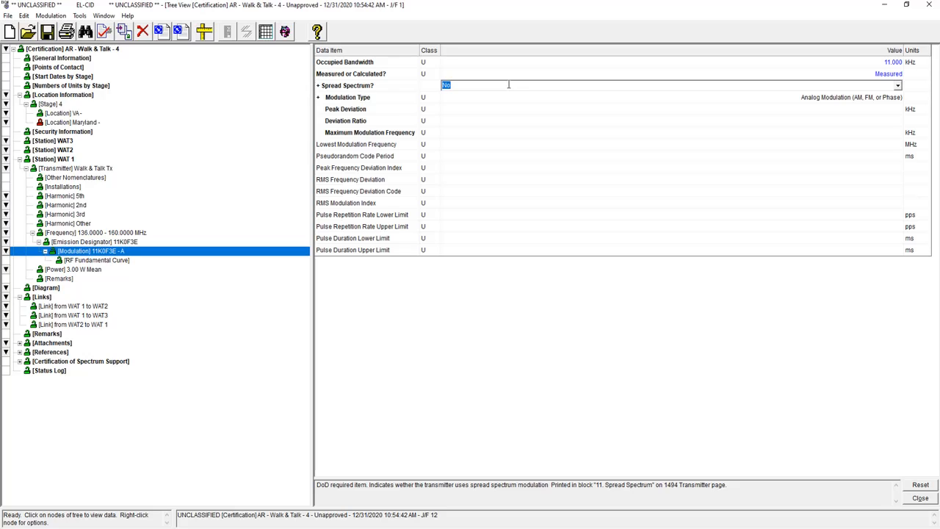
click(488, 97)
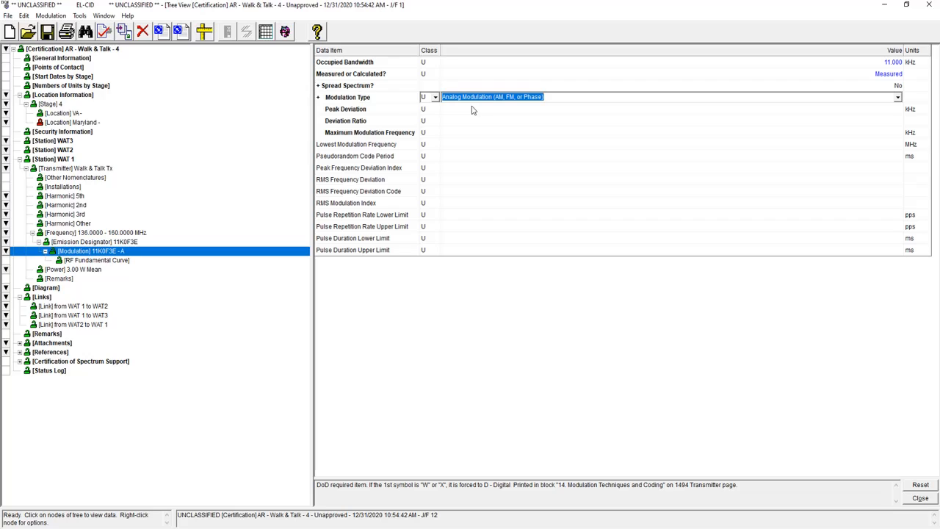
Set the deviation ratio to 0.833 and the maximum modulation frequency to 3 kHz, and have the peak deviation calculated from them
click(468, 121)
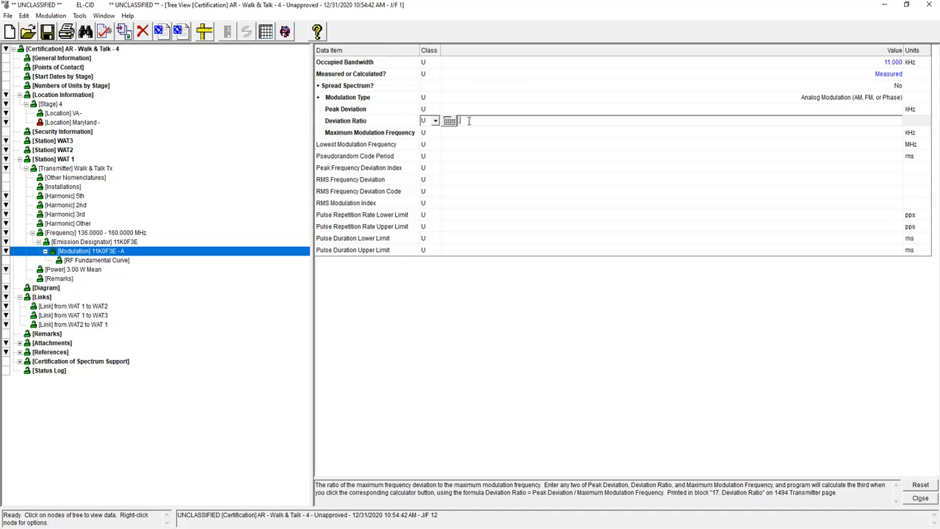
text(.833)
key(Return)
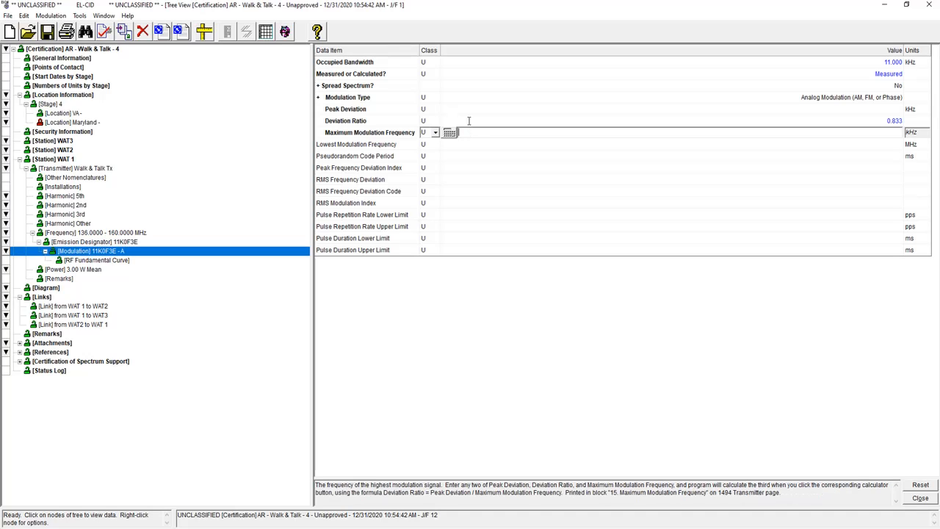
text(3)
click(471, 147)
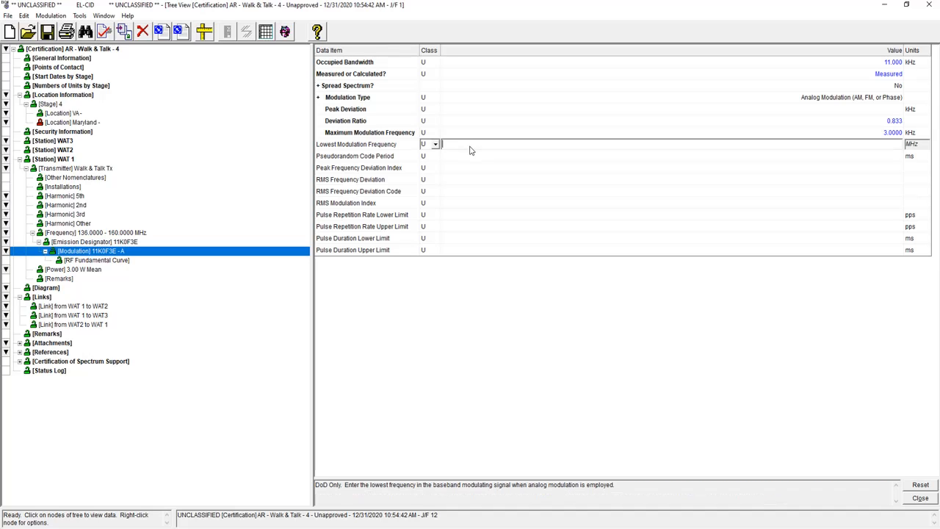
click(446, 104)
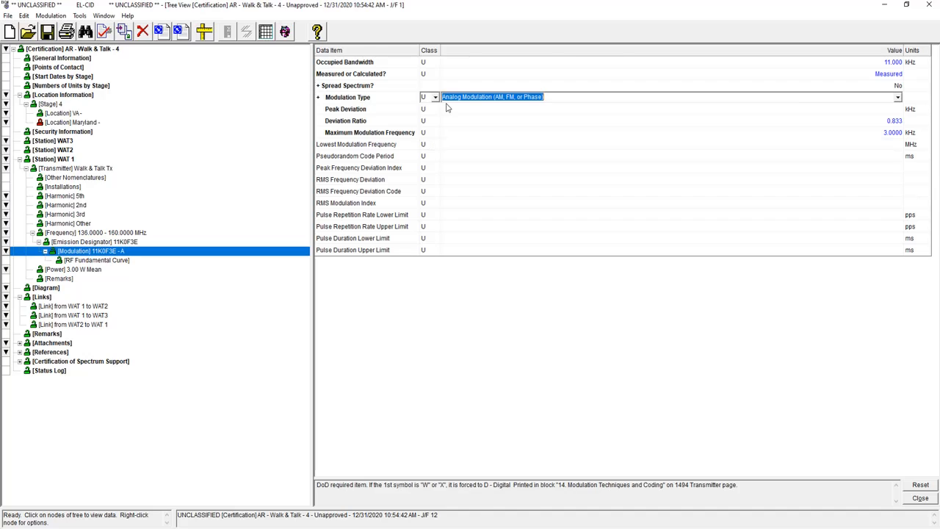
click(448, 109)
click(449, 109)
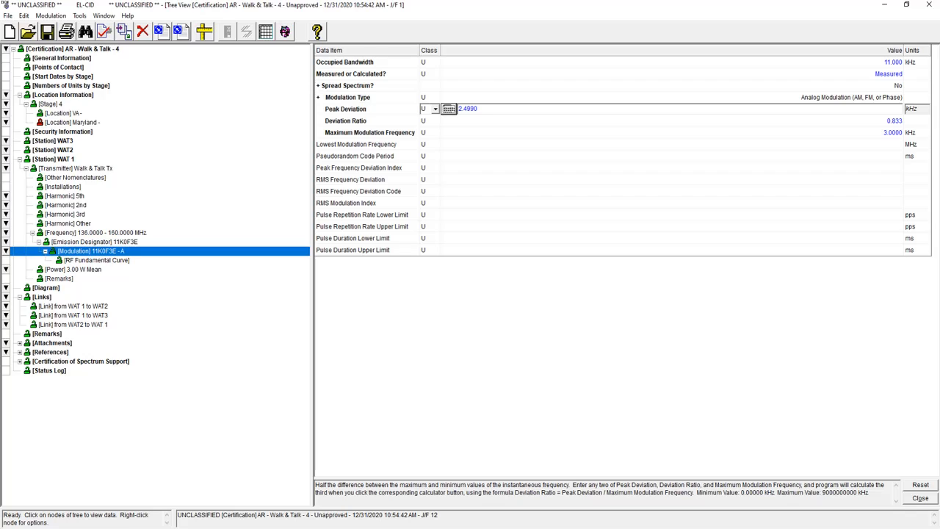
Mark the modulation's RF Fundamental Curve as Measured and set the -3 dB point's frequency offset to 4.5 kHz
click(113, 260)
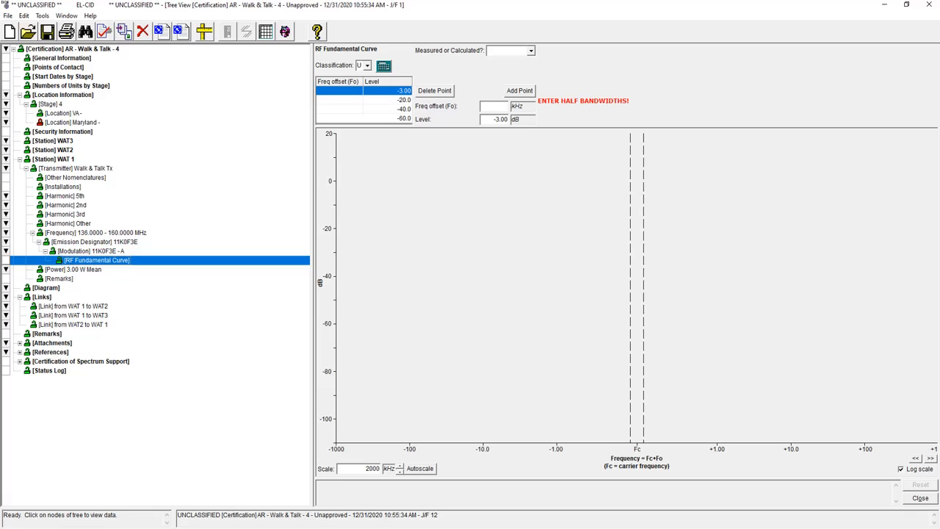
click(530, 50)
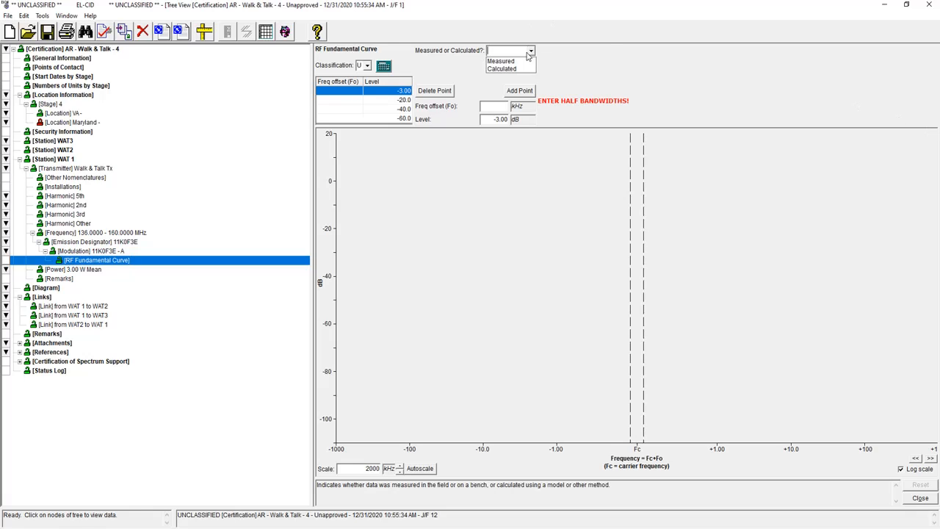
click(507, 59)
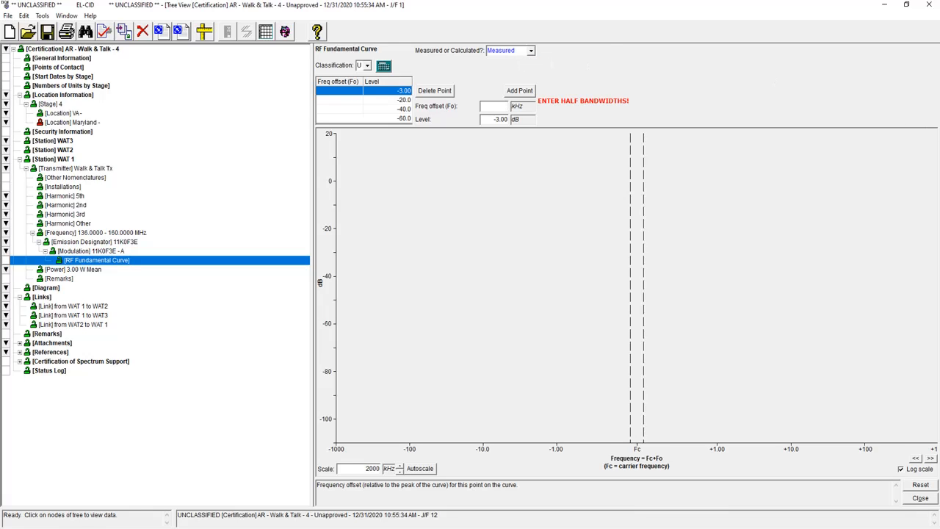
click(496, 109)
text(4.5)
key(Tab)
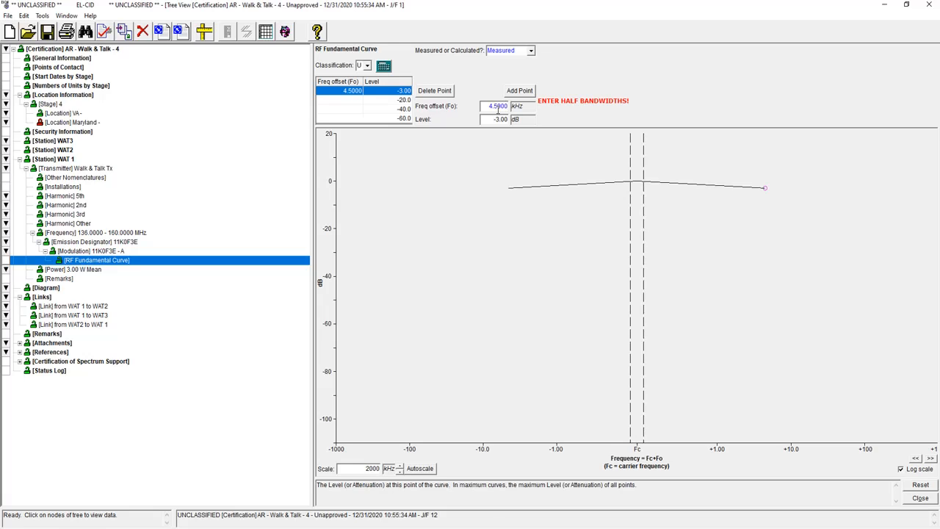
Enter frequency offsets of 7.5 kHz for the -20 dB point, 4 kHz for the -40 dB point and 10 kHz for the -60 dB point
click(354, 100)
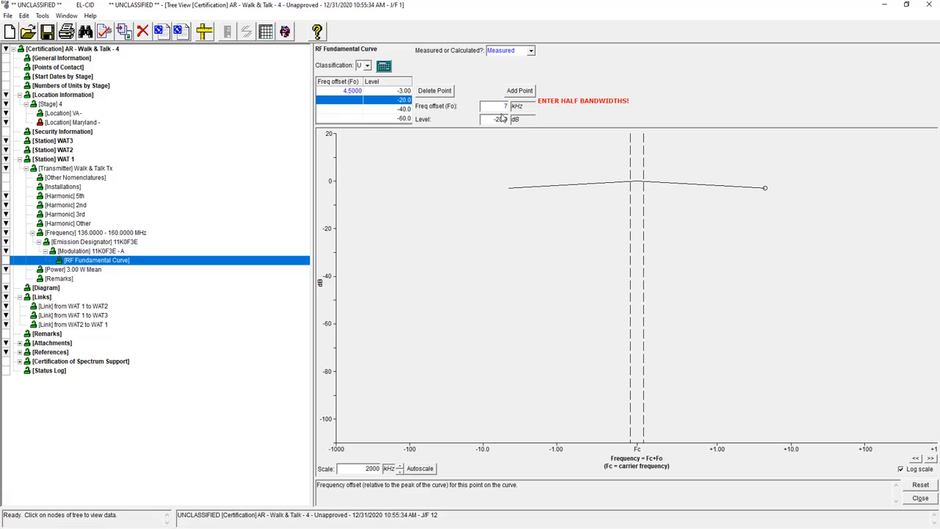
text(7.5)
key(Tab)
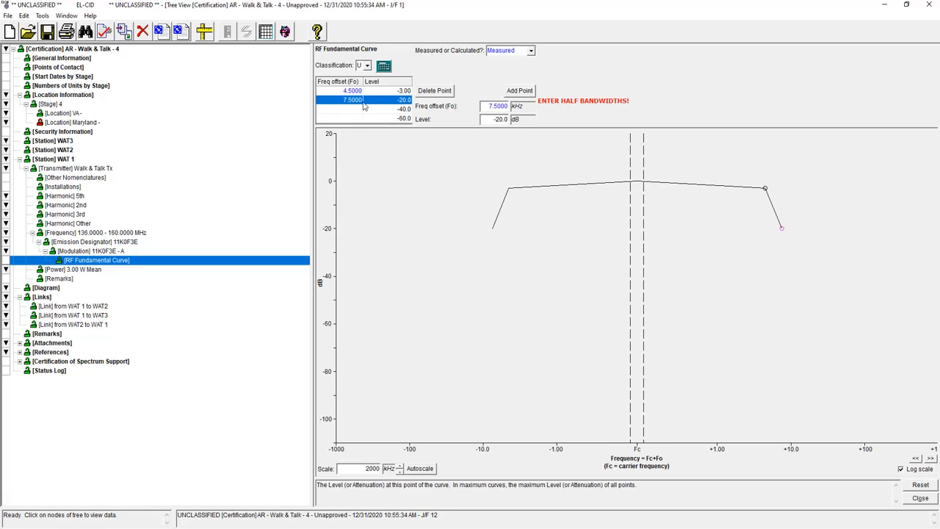
click(389, 109)
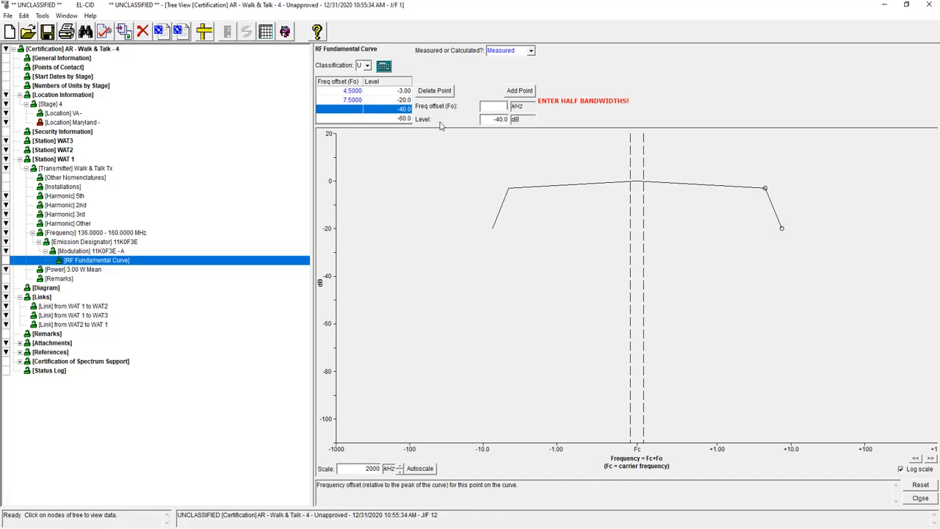
text(4)
key(Tab)
click(352, 118)
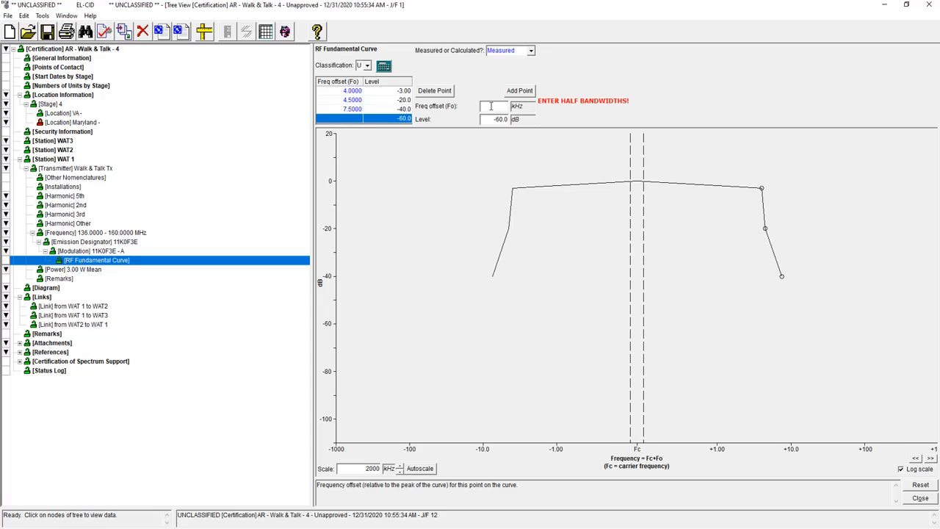
text(10)
key(Tab)
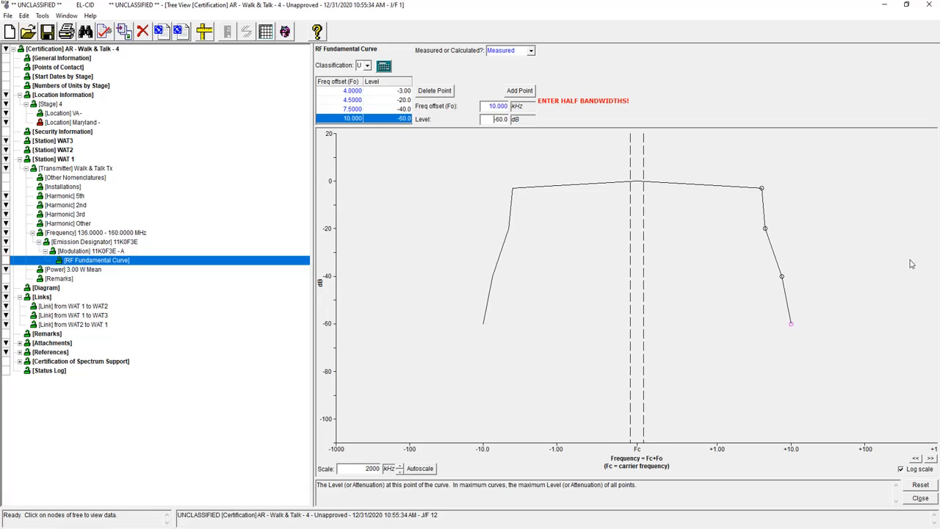
Autoscale the RF Fundamental Curve graph and compare its linear and logarithmic scale displays, ending on the log scale
click(415, 472)
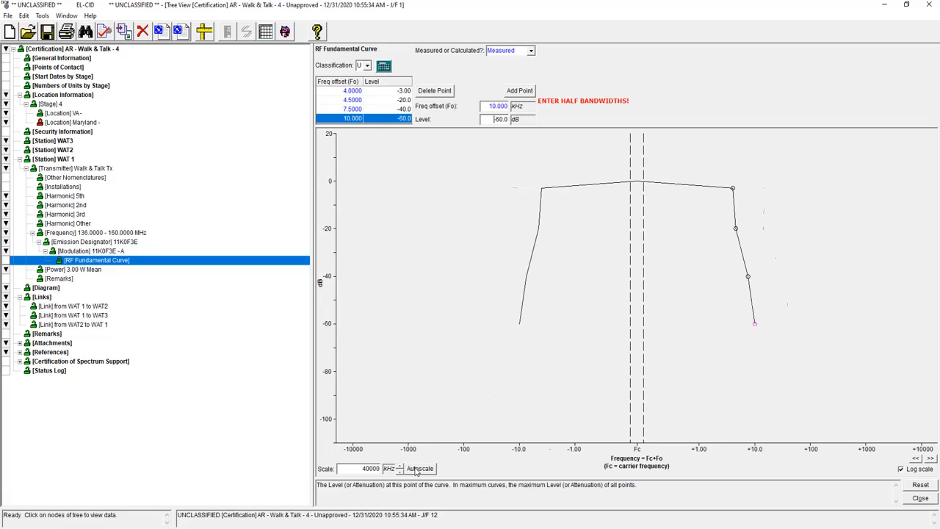
click(900, 469)
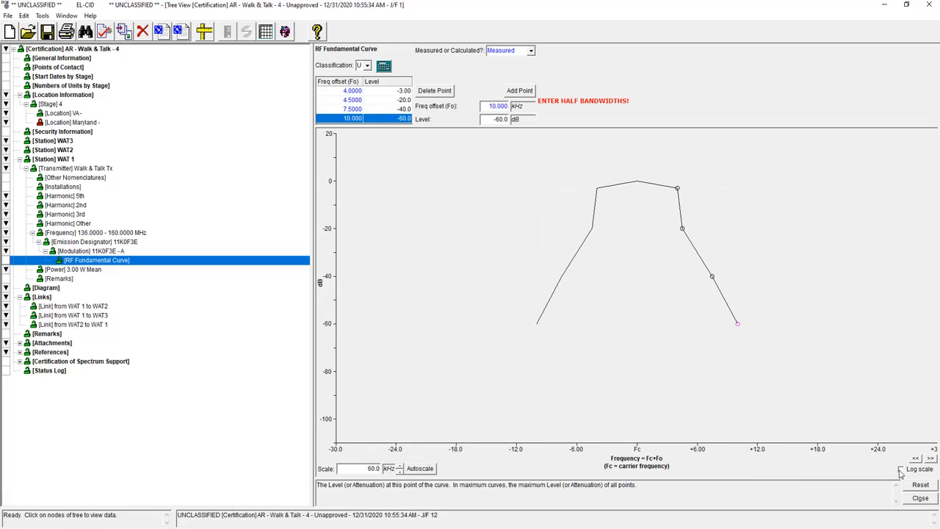
click(900, 469)
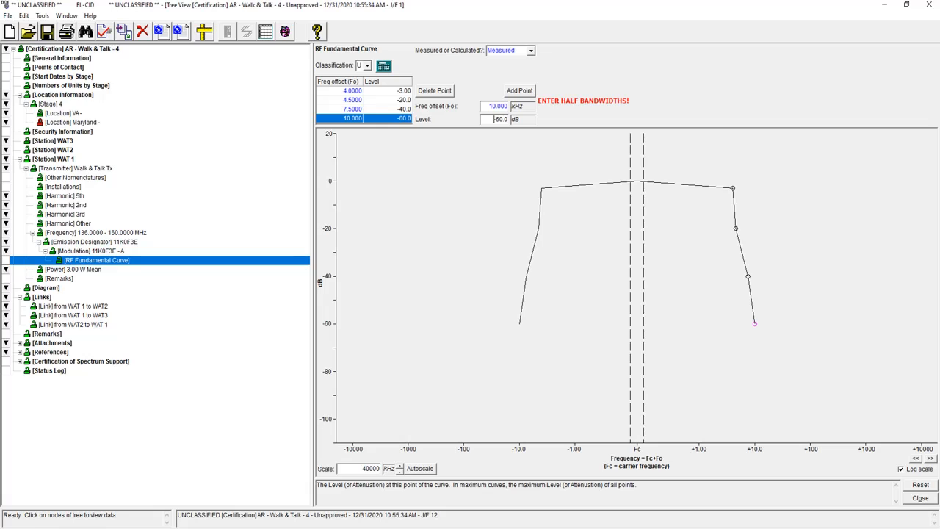
Add a spurious emission curve to the Walk & Talk Tx transmitter, marked as Maximum Spurious Emission with an attenuation of -60 dB
click(94, 170)
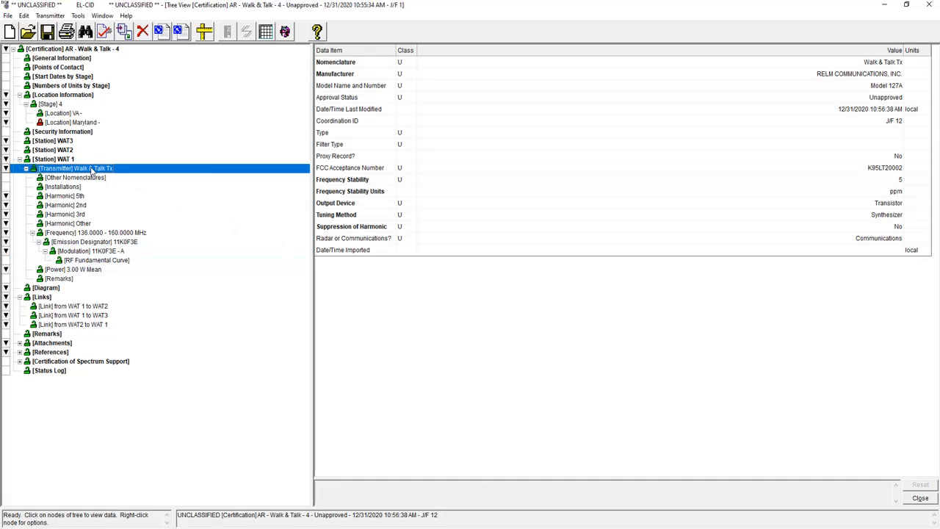
right_click(92, 169)
click(136, 230)
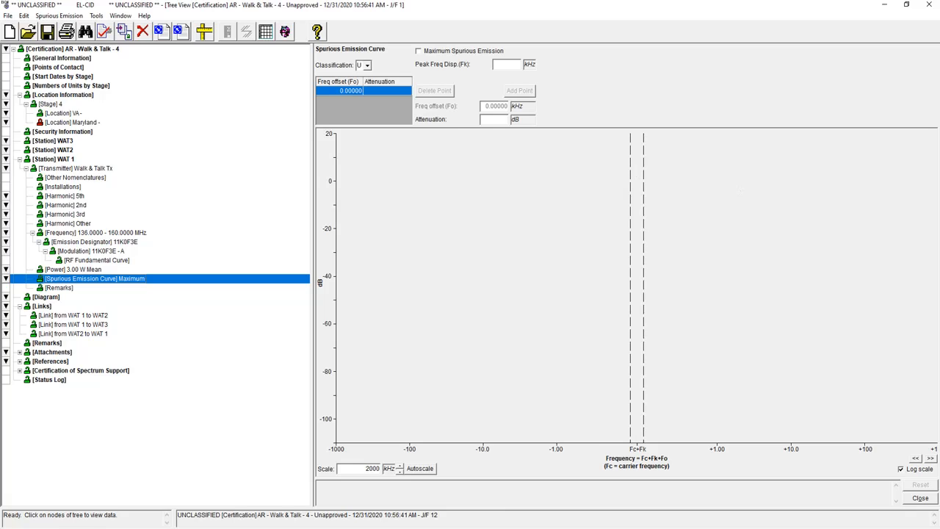
click(505, 65)
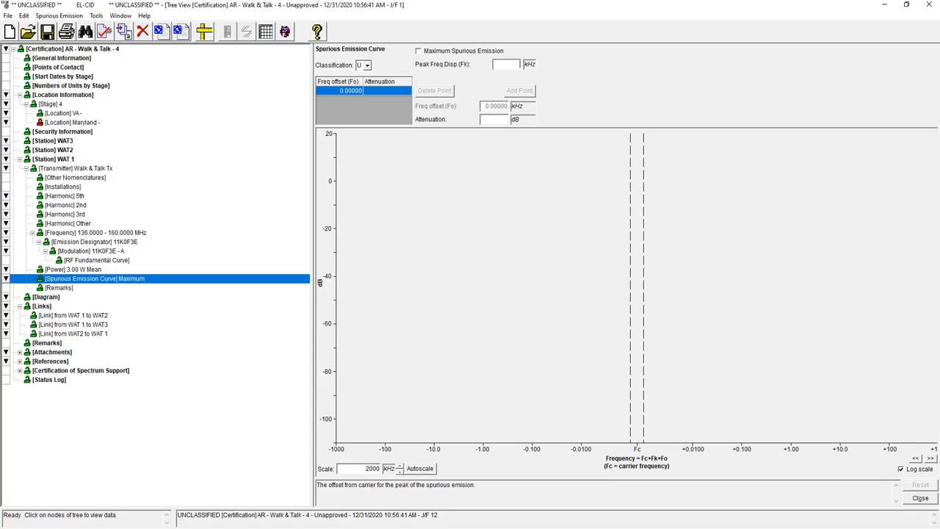
click(419, 51)
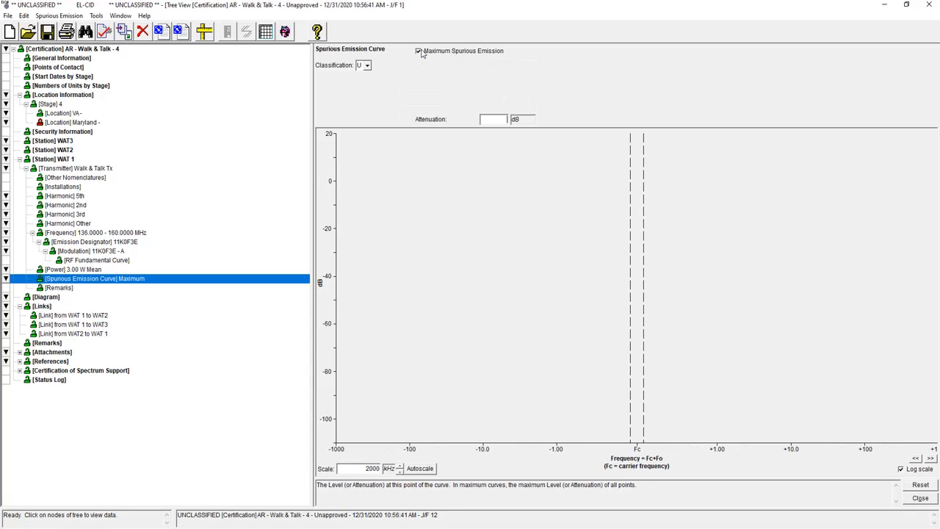
text(-60)
click(525, 139)
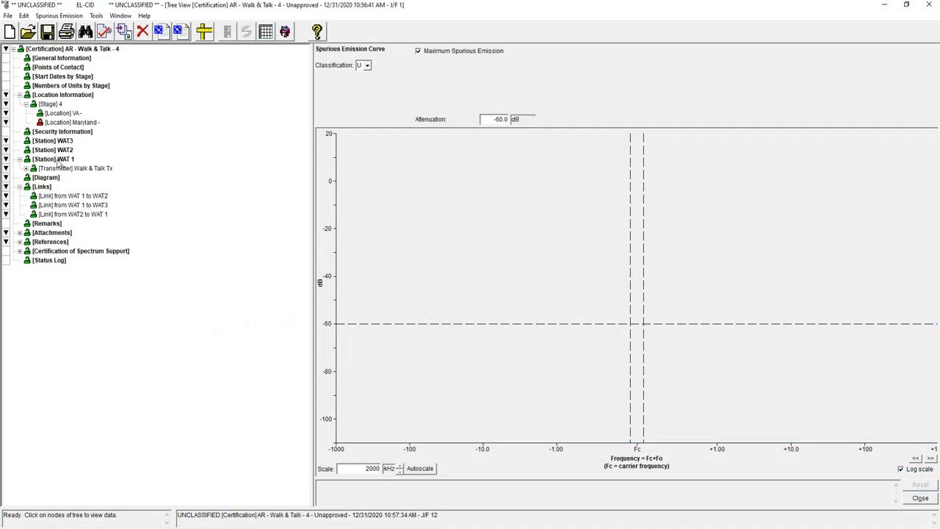
Add a new receiver with the nomenclature Walk & Talk Rx to station WAT 1
click(57, 159)
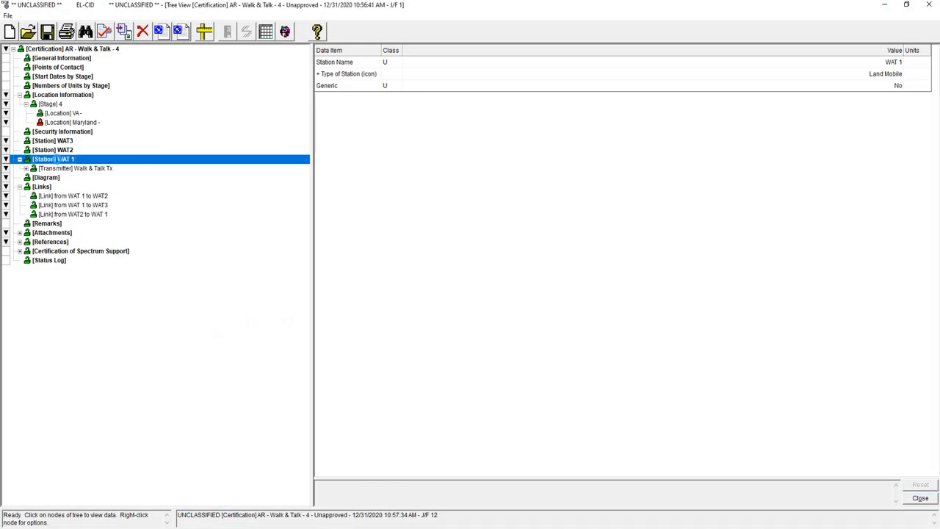
right_click(57, 159)
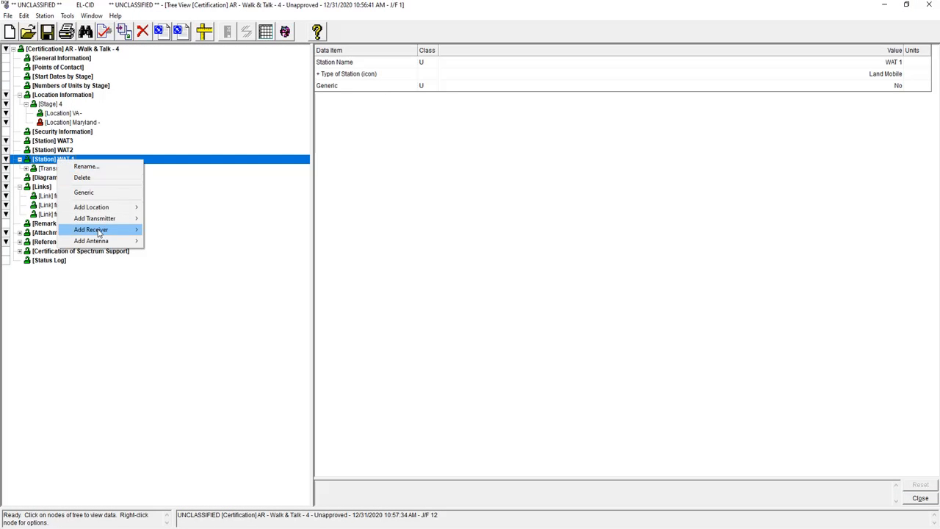
mouse_move(99, 232)
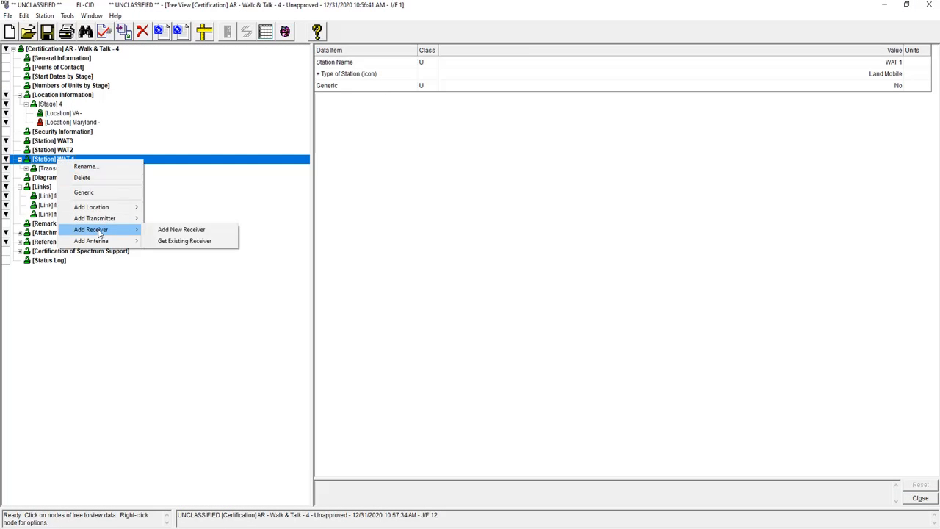
click(163, 230)
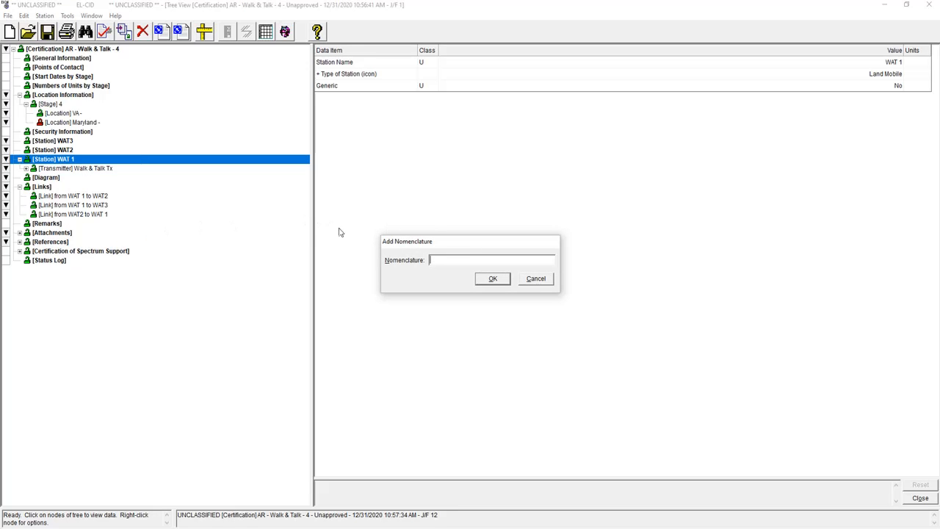
text(Walk & Talk Rx)
click(490, 279)
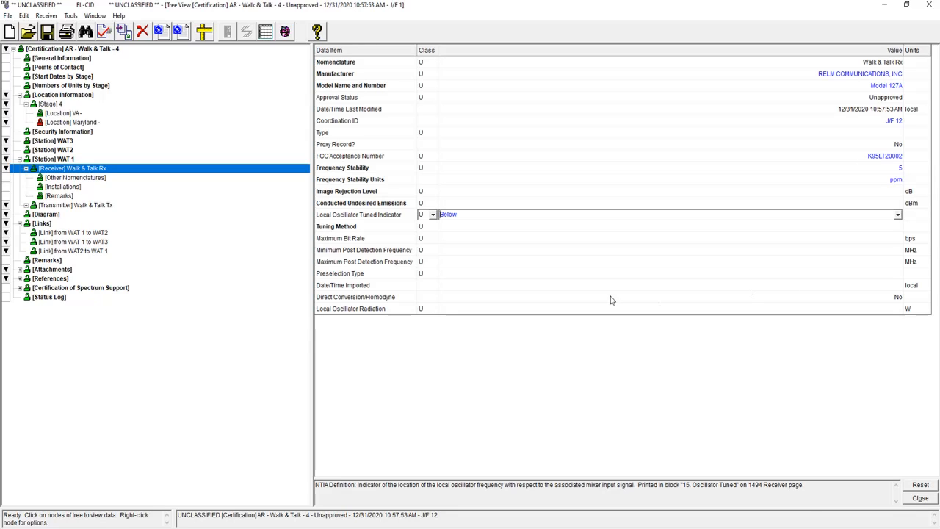
Add a tuned frequency to the Walk & Talk Rx receiver covering 136 to 160 MHz with a 12.5 kHz tuning increment
right_click(65, 171)
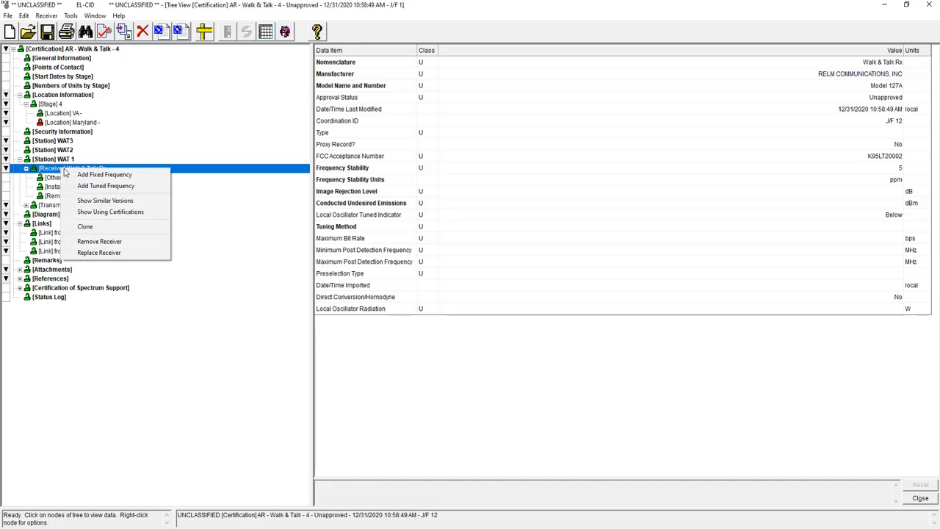
click(110, 186)
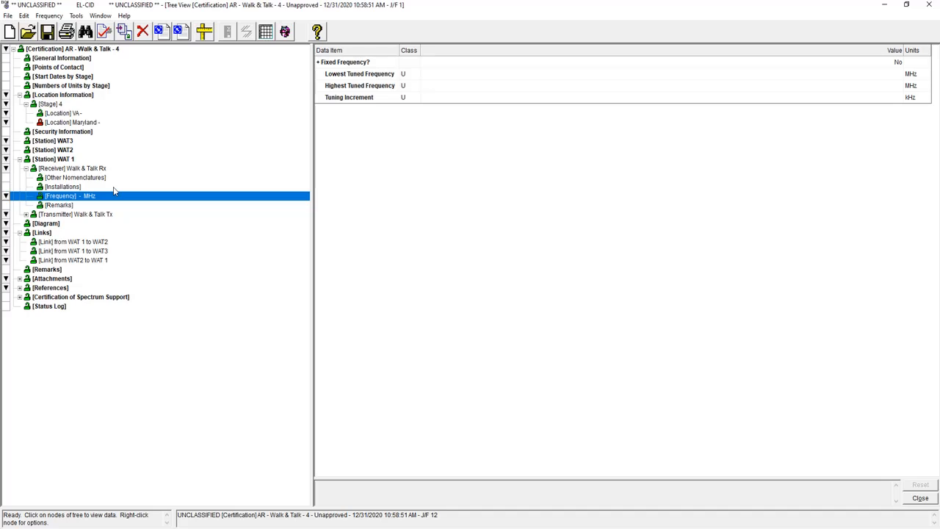
click(436, 73)
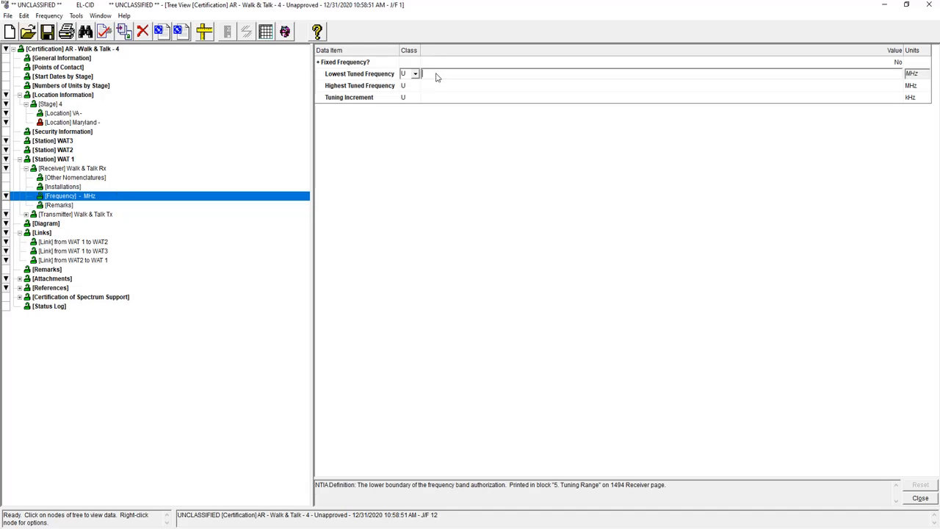
text(136)
key(Tab)
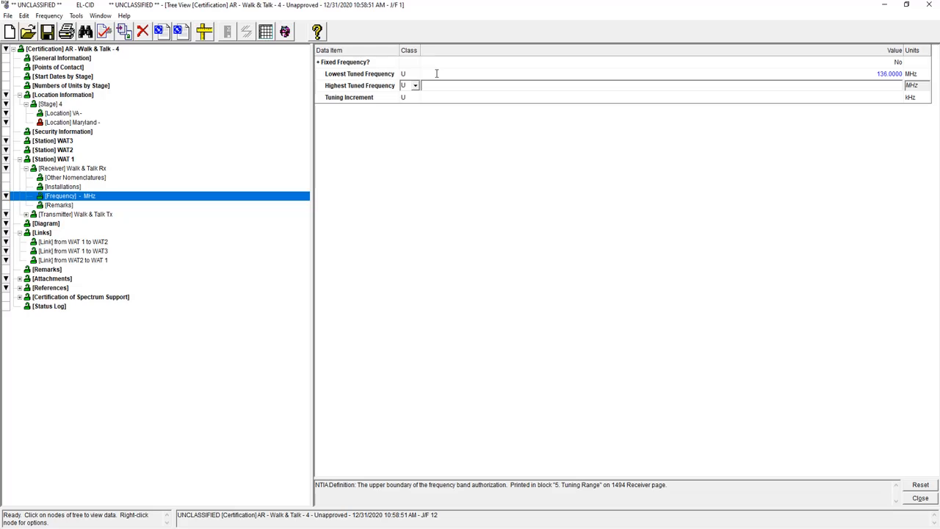
text(160)
key(Tab)
text(12.500)
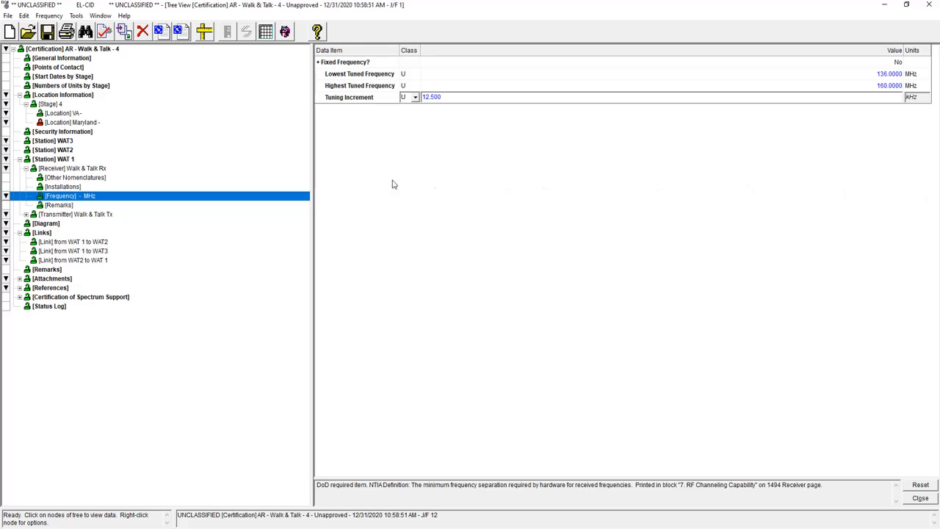
Add an Emission - Stage Sensitivity record to the receiver's frequency with the emission designator 11K0F3E
right_click(84, 196)
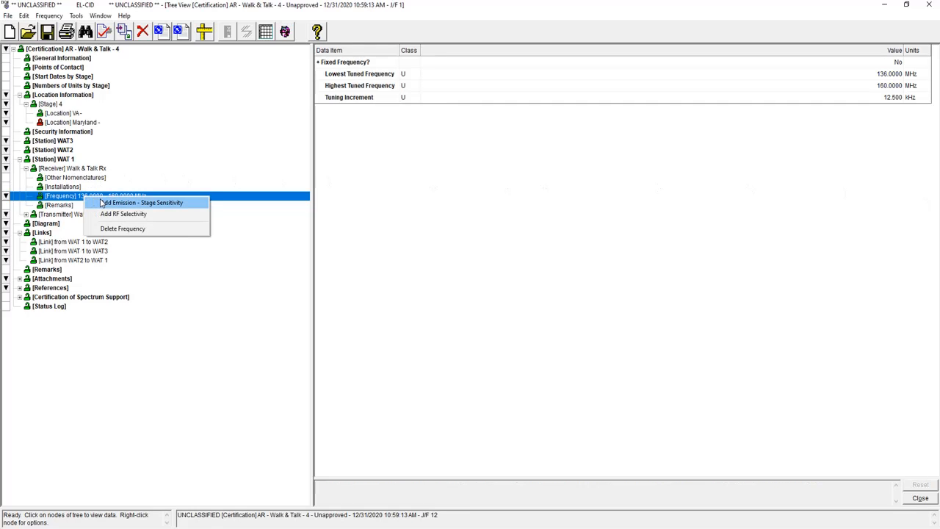
click(102, 203)
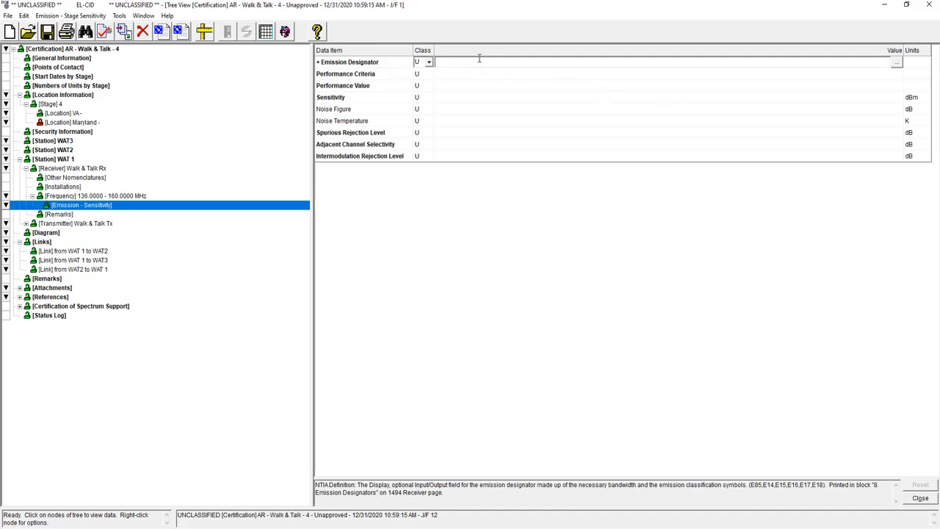
text(11K0F3E)
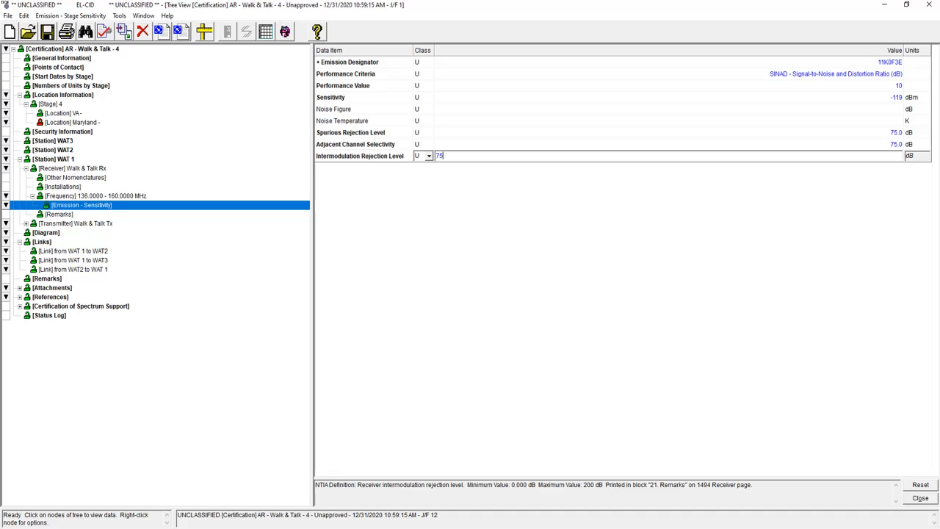
Add a Measured IF Selectivity Curve to the 11K0F3E emission with an IF frequency of 455 MHz and offsets of 4.5, 7.5 and 15 kHz
right_click(67, 204)
click(92, 212)
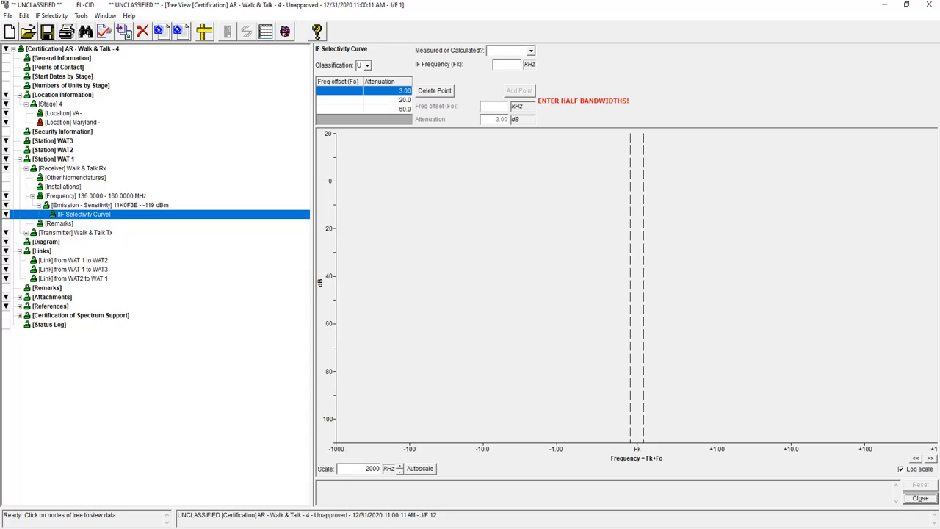
click(534, 53)
click(511, 61)
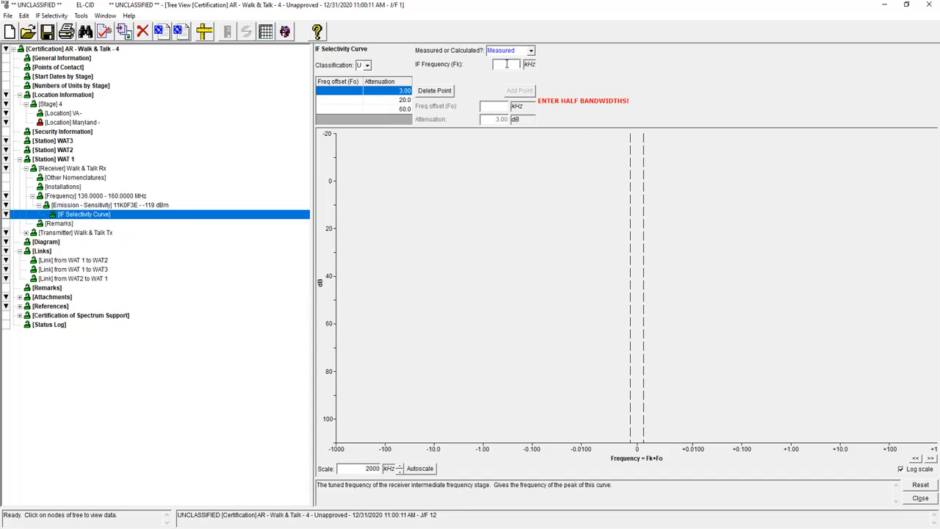
text(M)
text(455)
key(Tab)
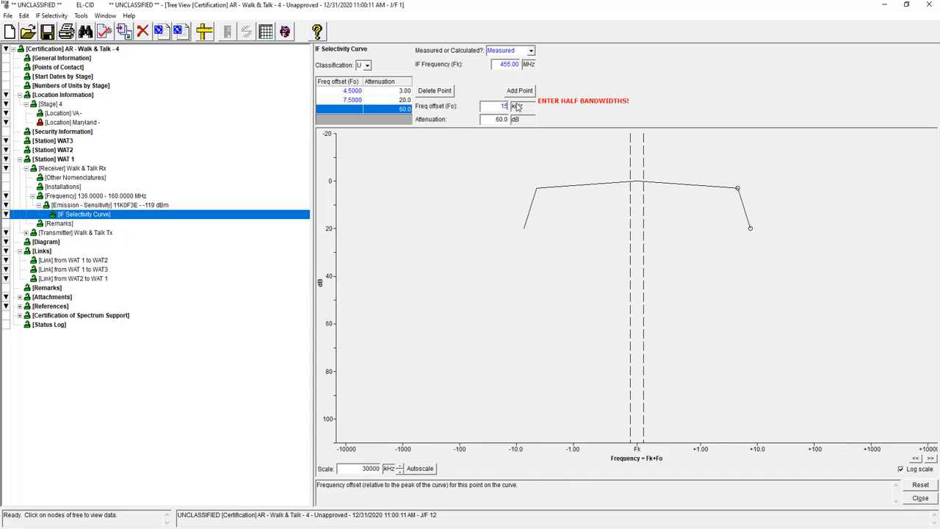
click(437, 152)
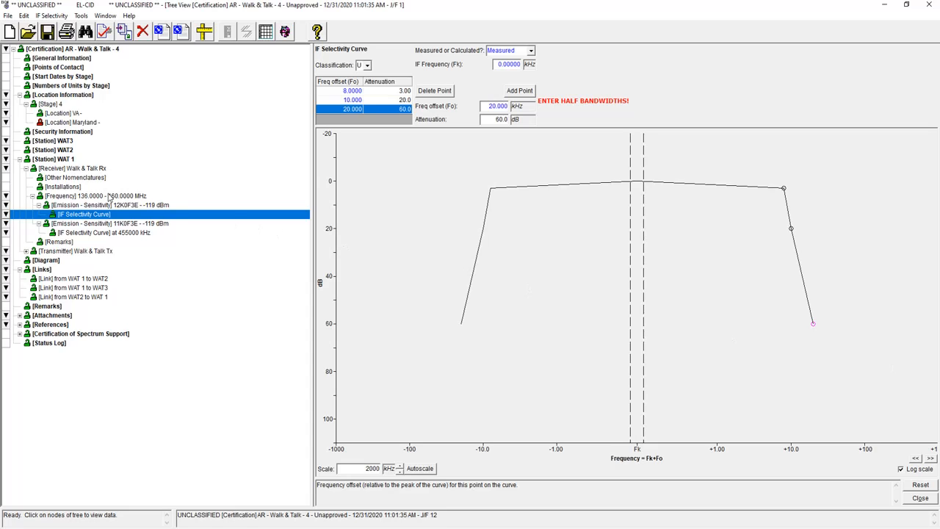
Add an RF Selectivity Curve to the receiver's 136-160 MHz frequency and mark it as Measured
right_click(110, 197)
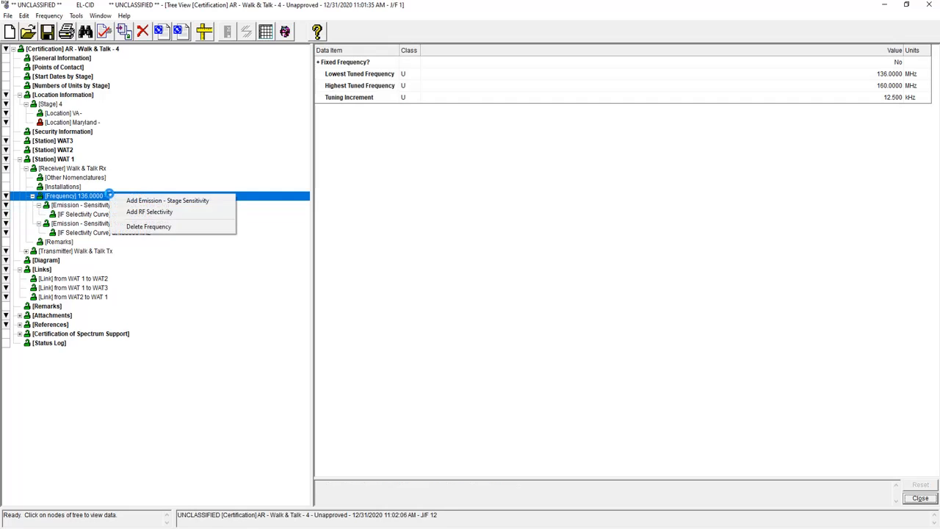
click(154, 212)
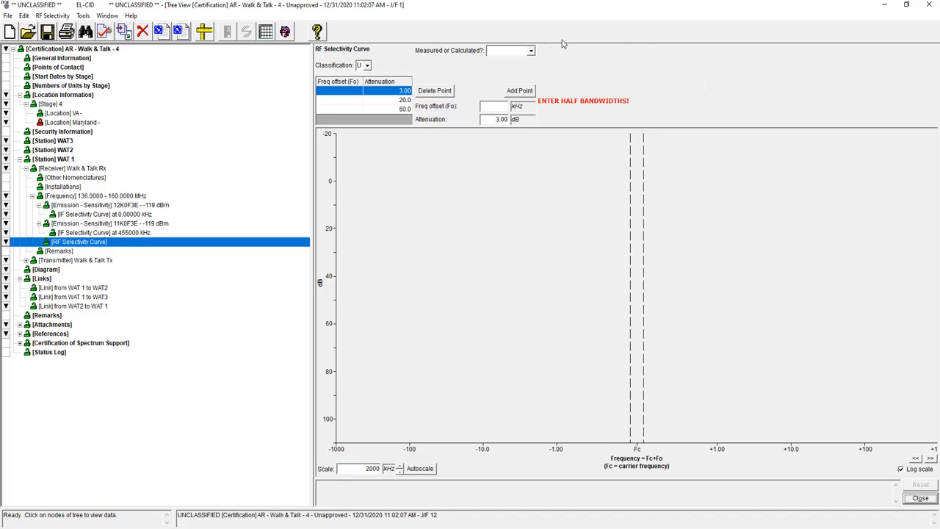
click(530, 50)
click(524, 61)
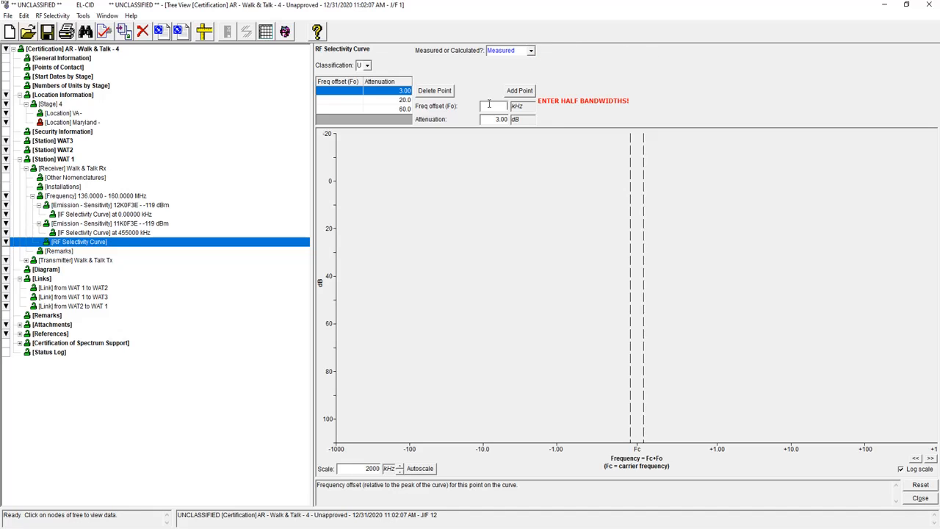
Set the RF Selectivity Curve's frequency offsets to 2 MHz at 3 dB, 6 MHz at 20 dB and 12.5 MHz at 60 dB
text(2m)
click(357, 100)
text(6)
click(347, 110)
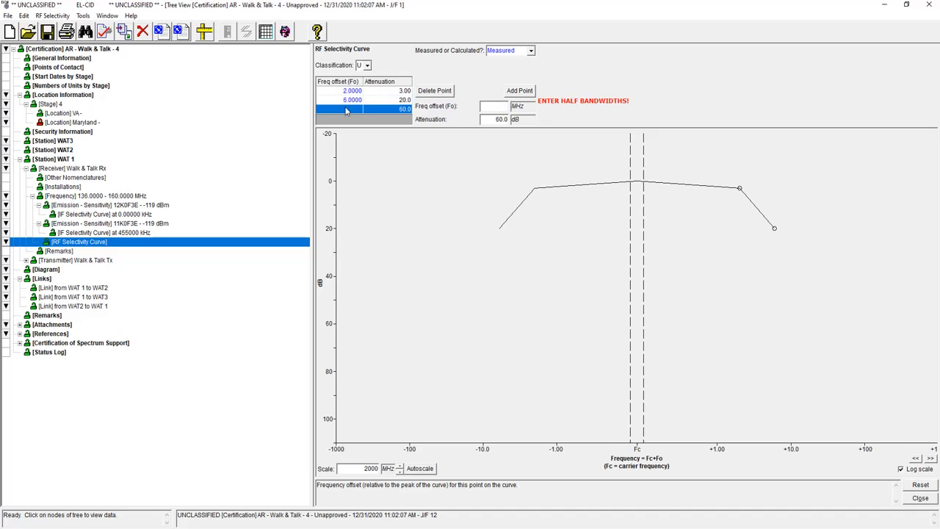
text(12.500)
key(Return)
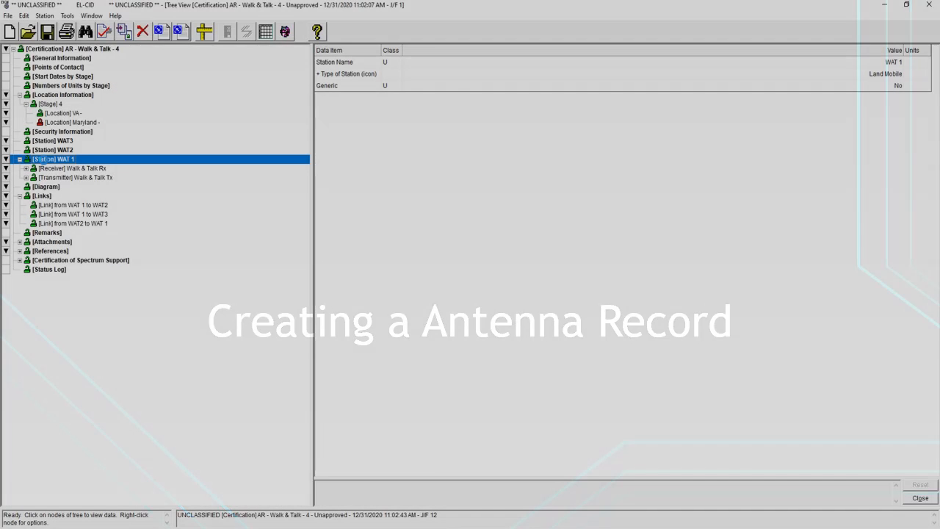
Add a new linear antenna with the nomenclature Walk & Talk Ant to station WAT 1
right_click(55, 160)
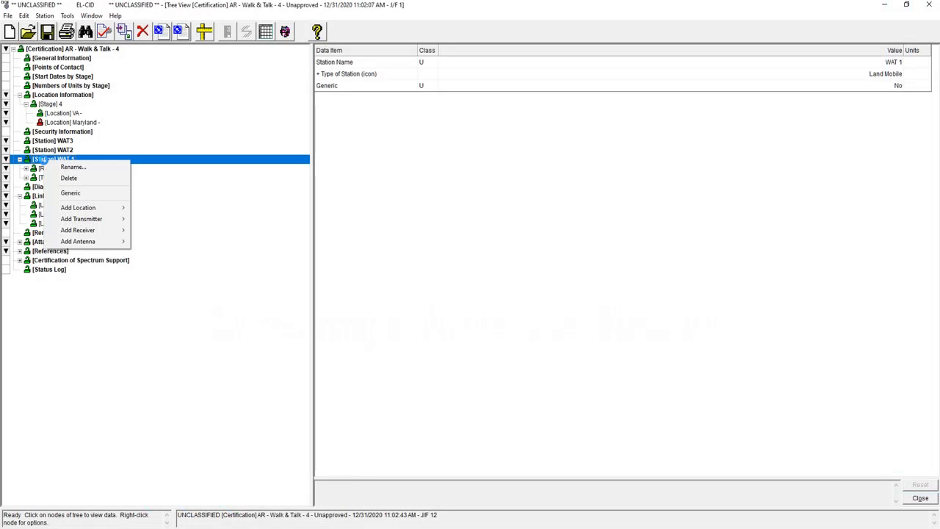
mouse_move(111, 243)
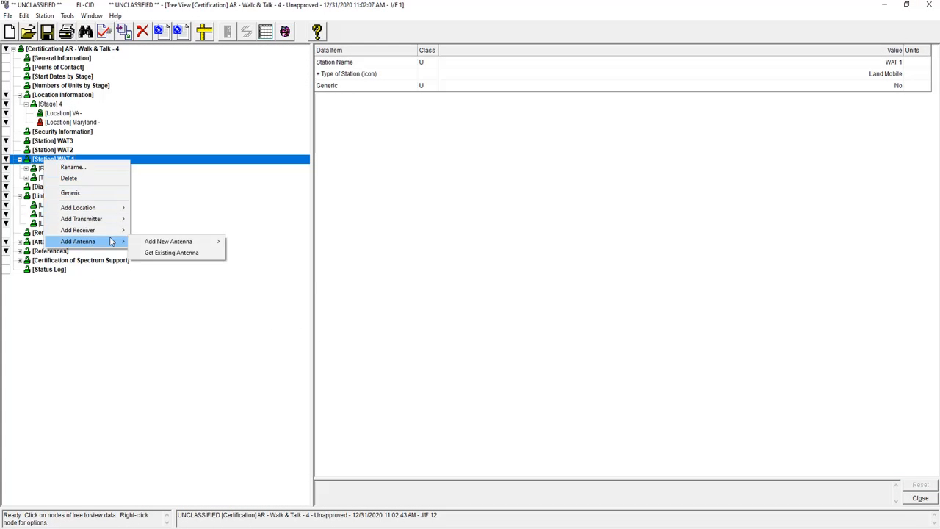
mouse_move(155, 246)
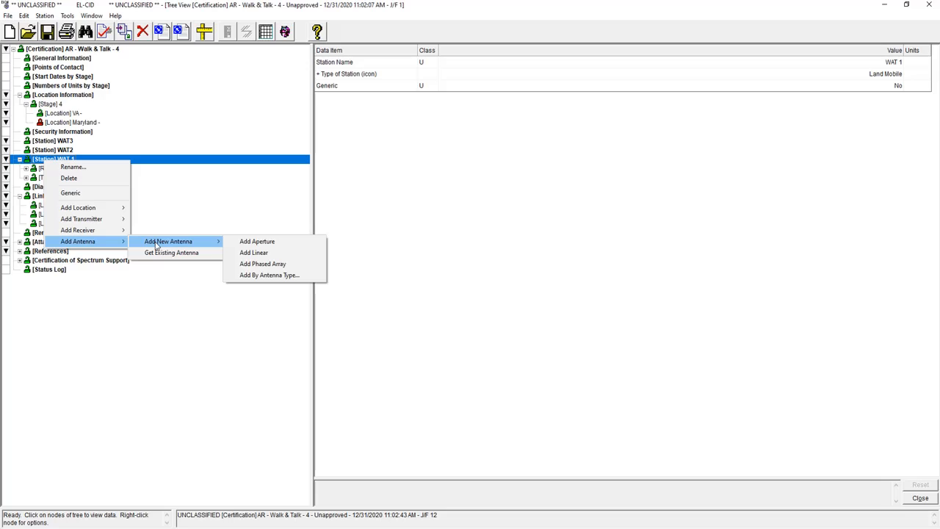
click(283, 252)
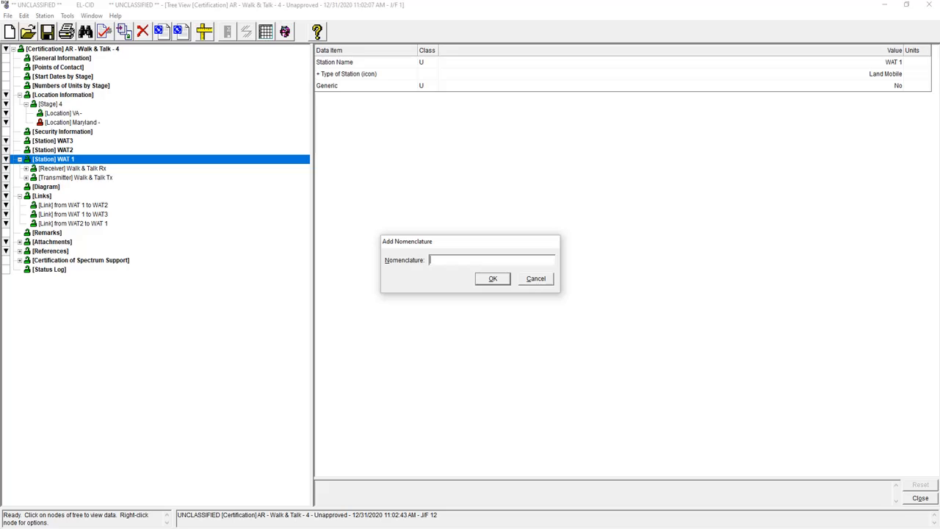
text(Walk & Talk Ant)
click(489, 278)
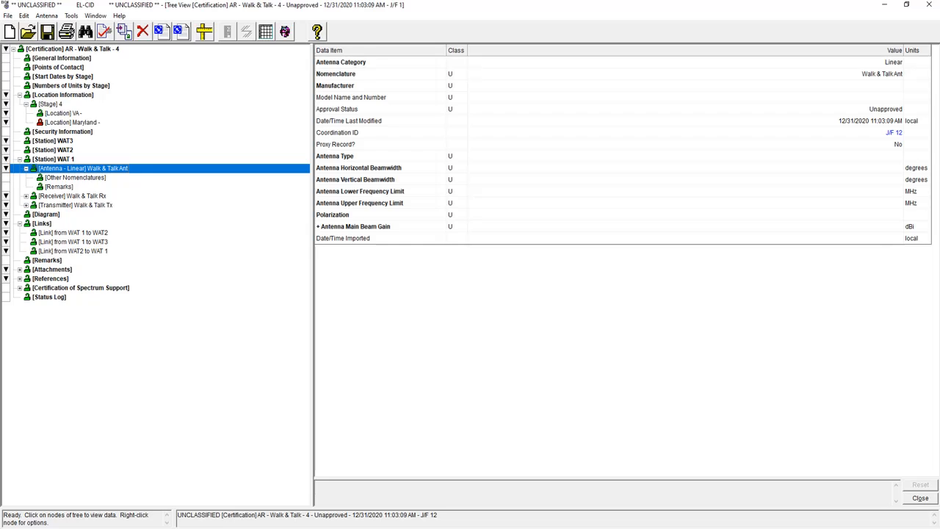
Select RELM COMMUNICATIONS, INC. as the manufacturer of the Walk & Talk Ant antenna
click(858, 87)
click(896, 86)
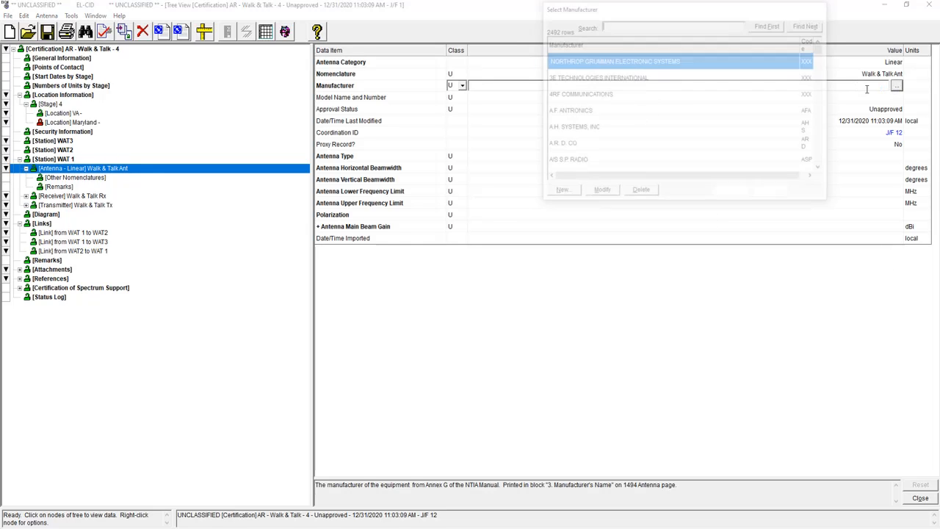
text(RE)
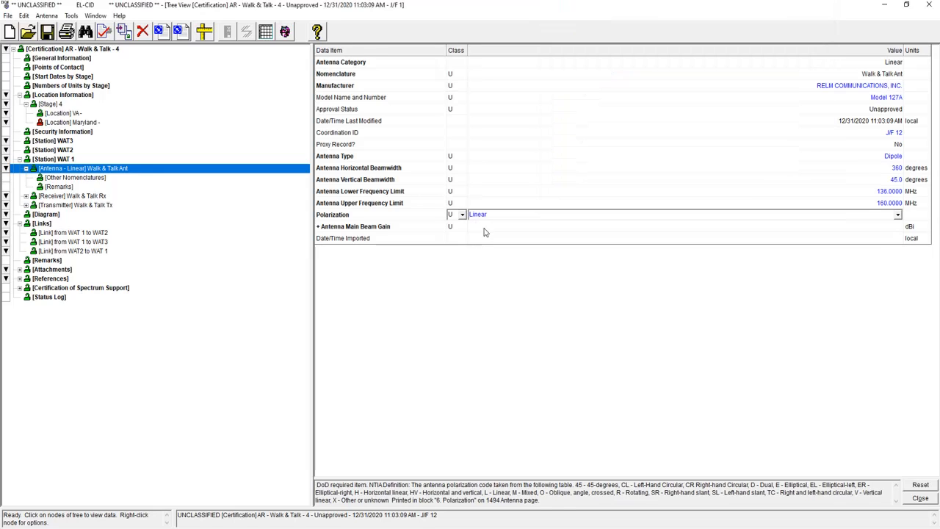
key(Return)
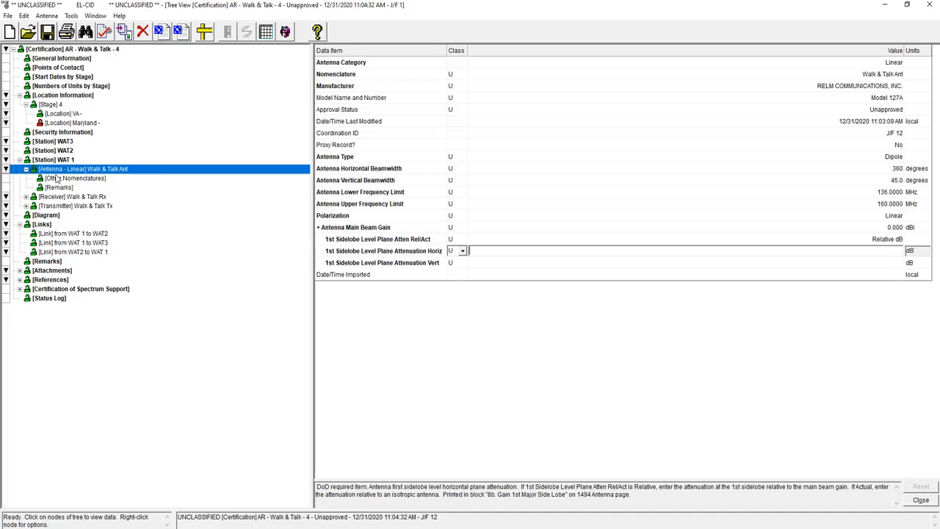
Add the existing Walk & Talk Tx transmitter to station WAT2
click(26, 169)
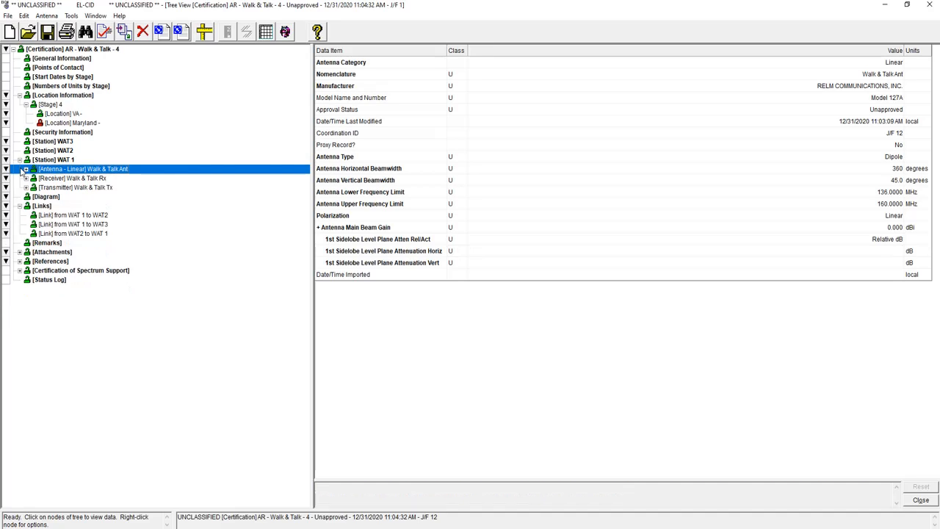
click(19, 161)
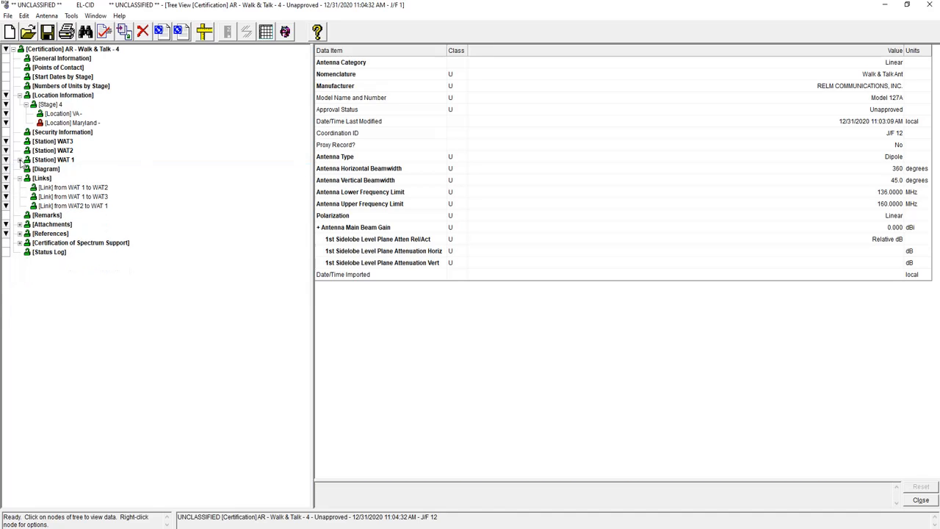
click(19, 160)
click(55, 150)
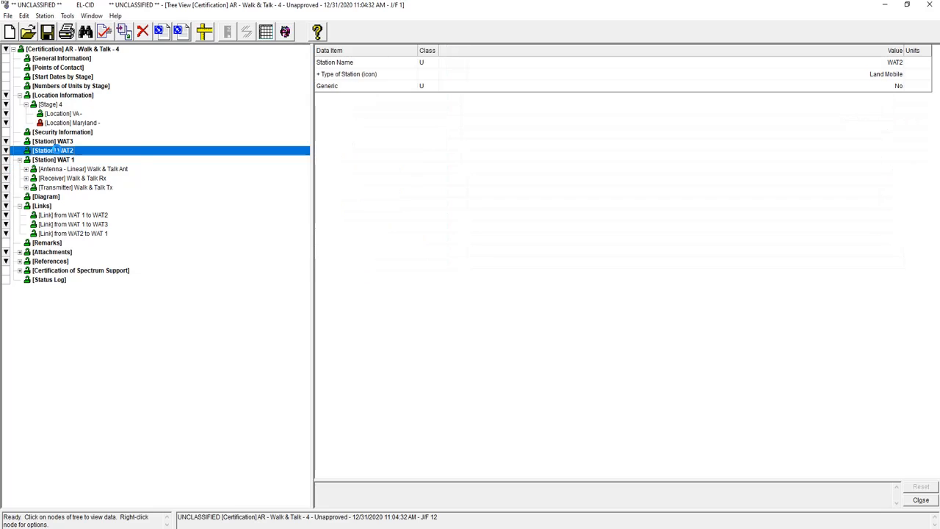
right_click(56, 150)
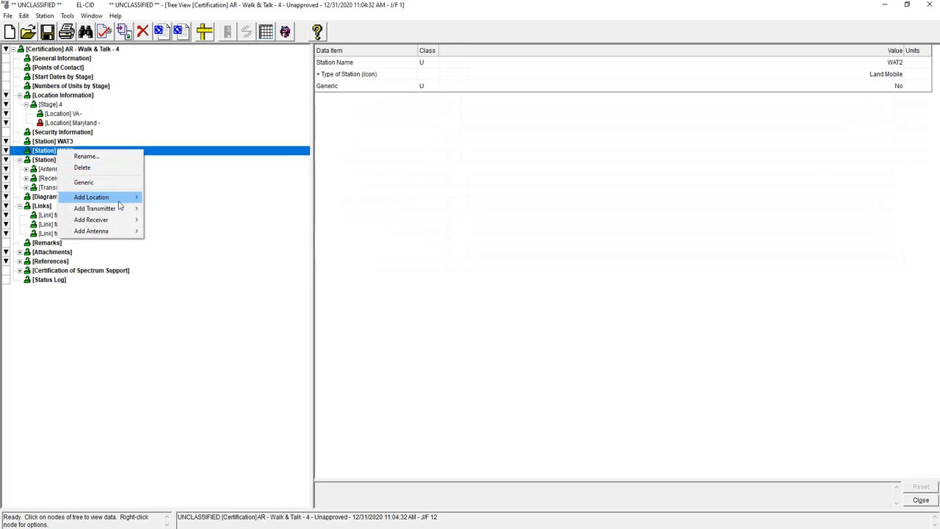
mouse_move(125, 209)
click(183, 220)
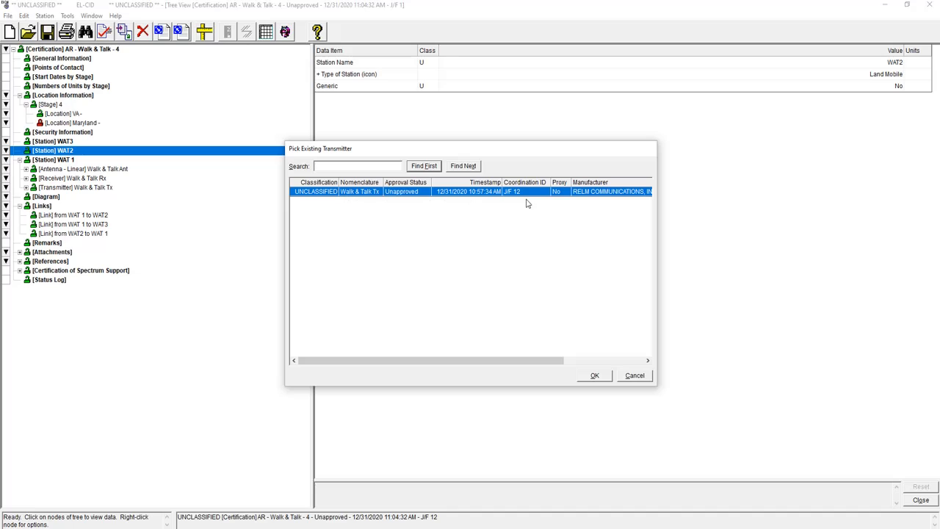
click(596, 375)
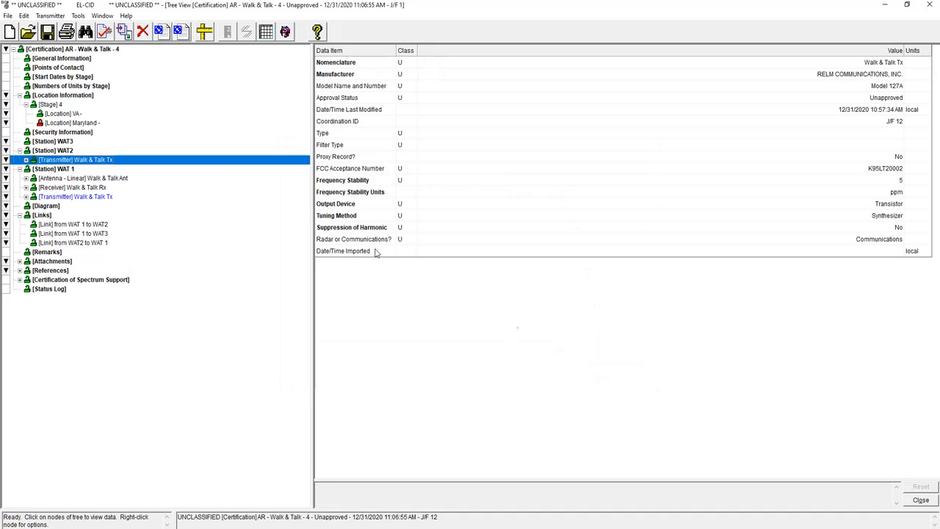
Add the existing Walk & Talk Rx receiver to station WAT2
click(71, 151)
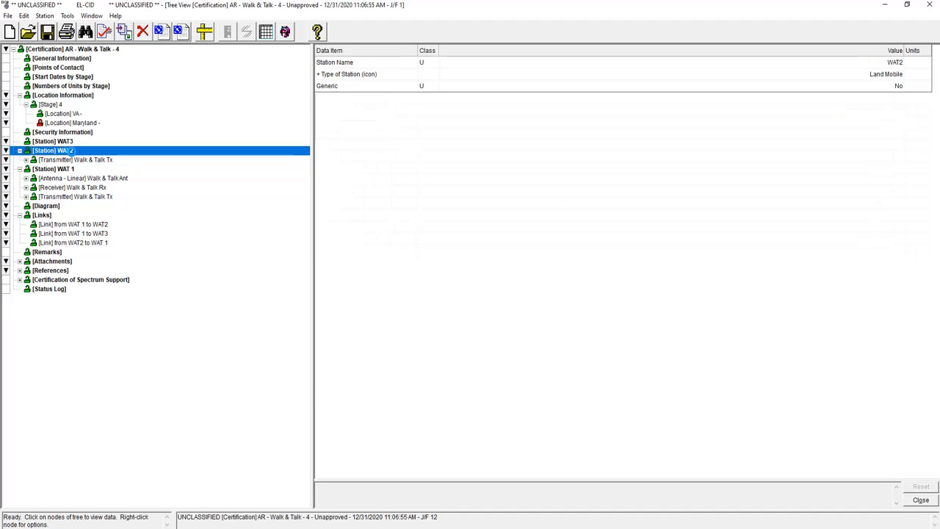
right_click(71, 152)
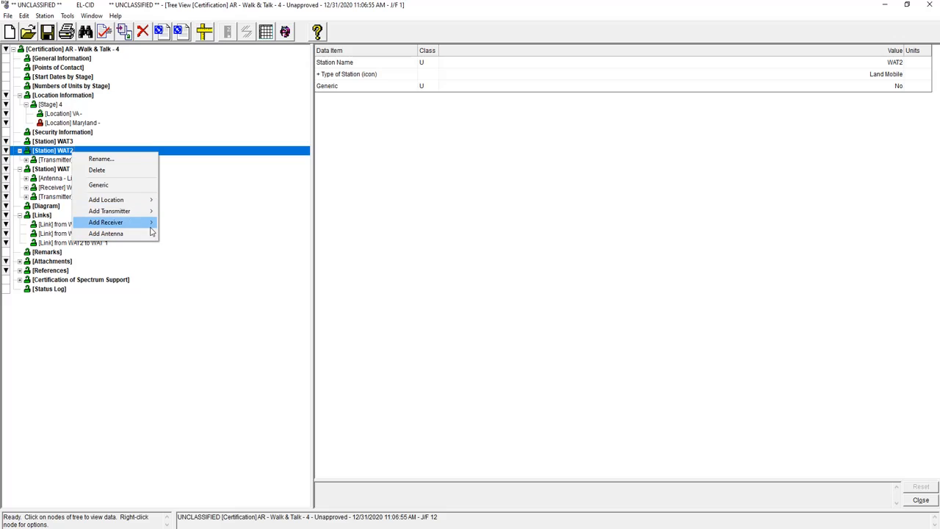
mouse_move(151, 226)
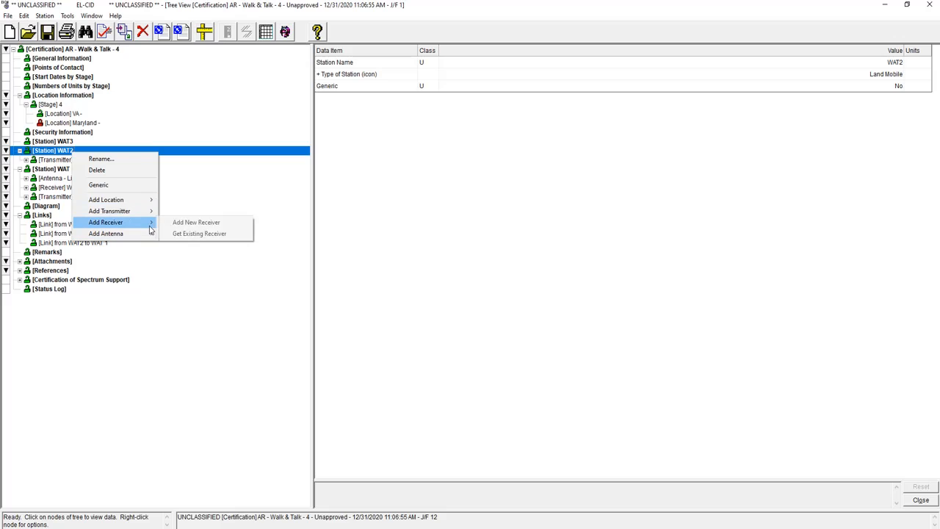
click(199, 234)
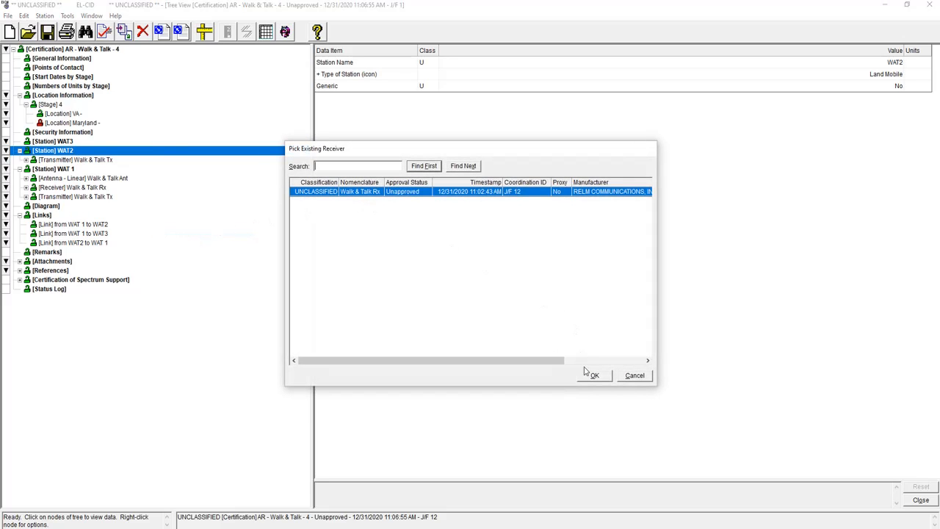
click(587, 374)
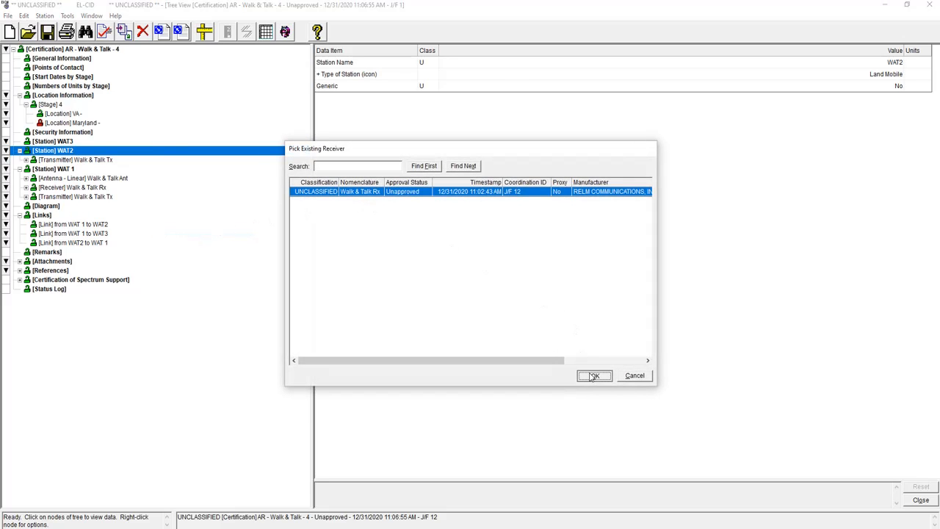
Add the existing Walk & Talk Ant antenna to station WAT2 and collapse the station's branch
click(53, 151)
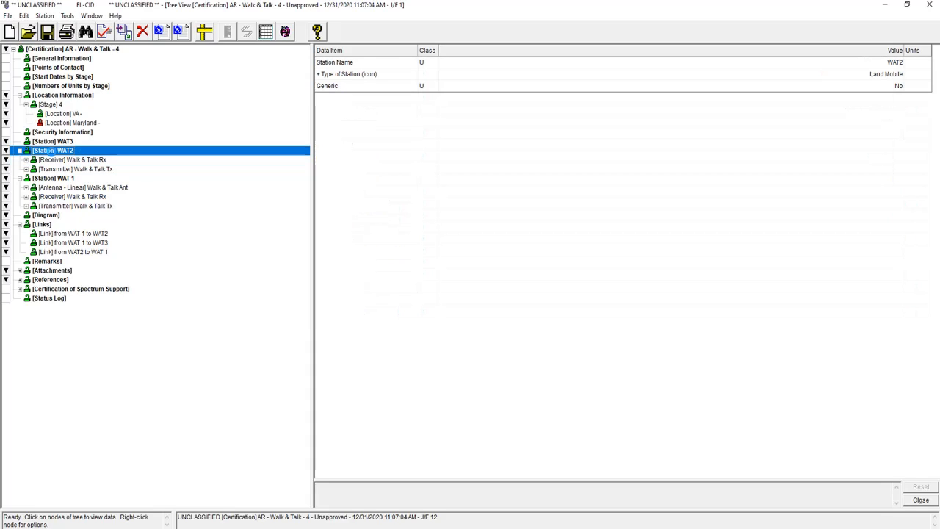
right_click(53, 152)
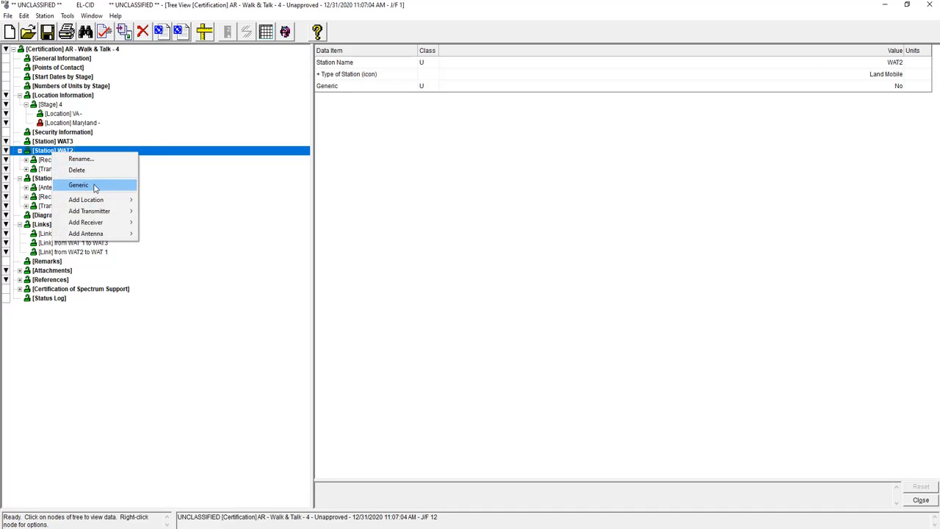
mouse_move(129, 233)
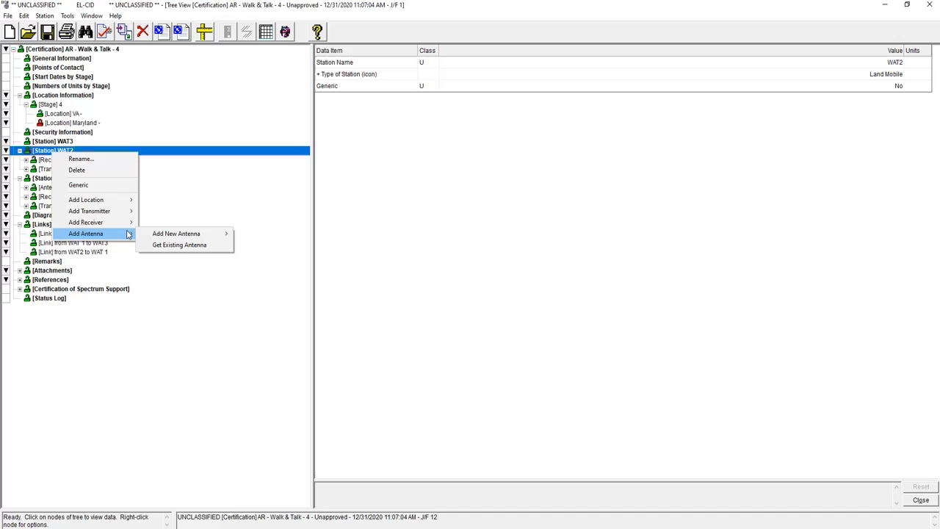
click(167, 244)
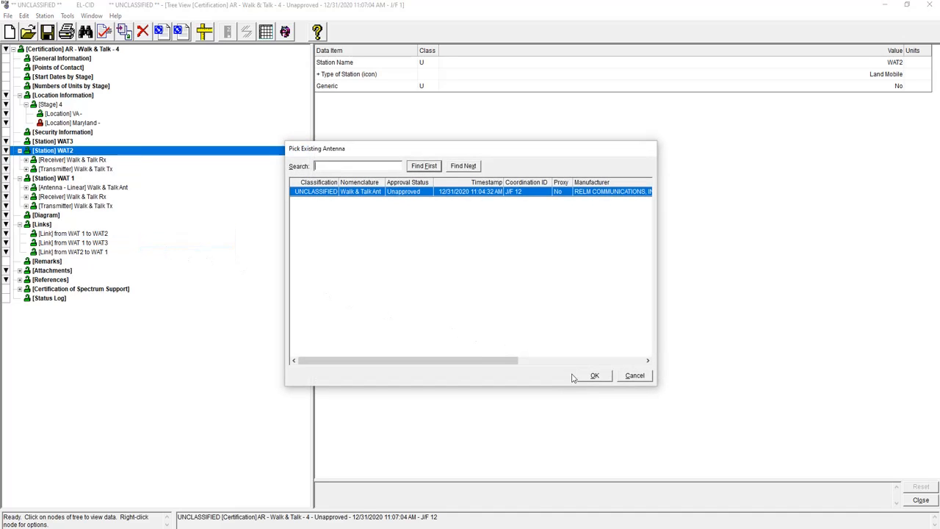
click(593, 376)
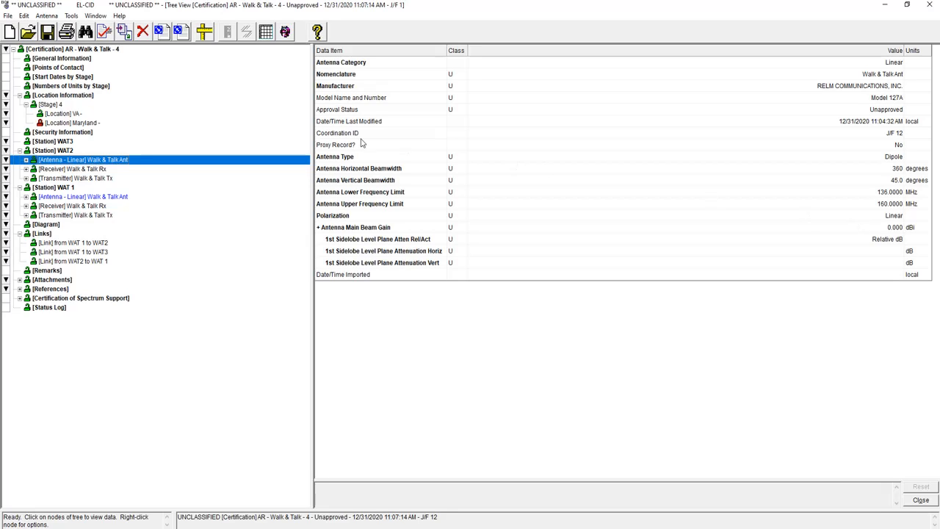
click(19, 151)
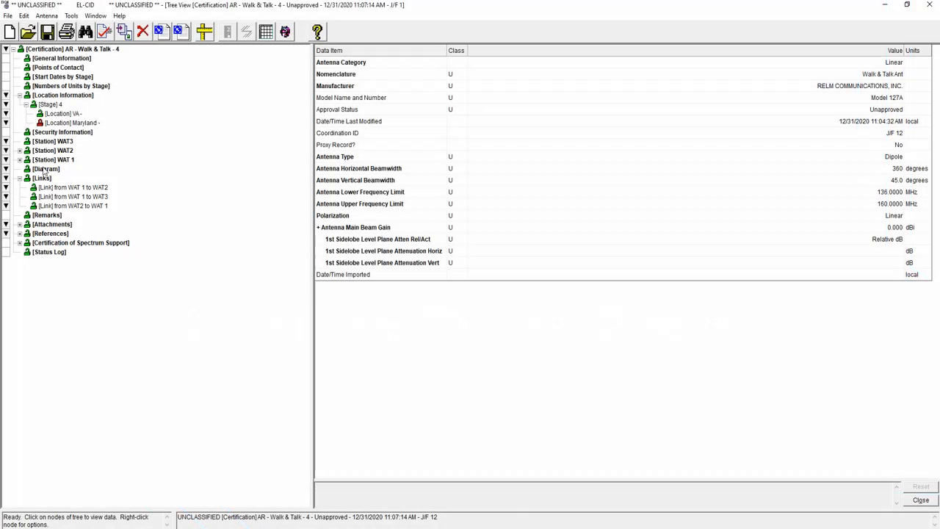
Edit the link from WAT 1 to WAT2 in the diagram and assign the Land Mobile station classes ML and MLP
click(46, 169)
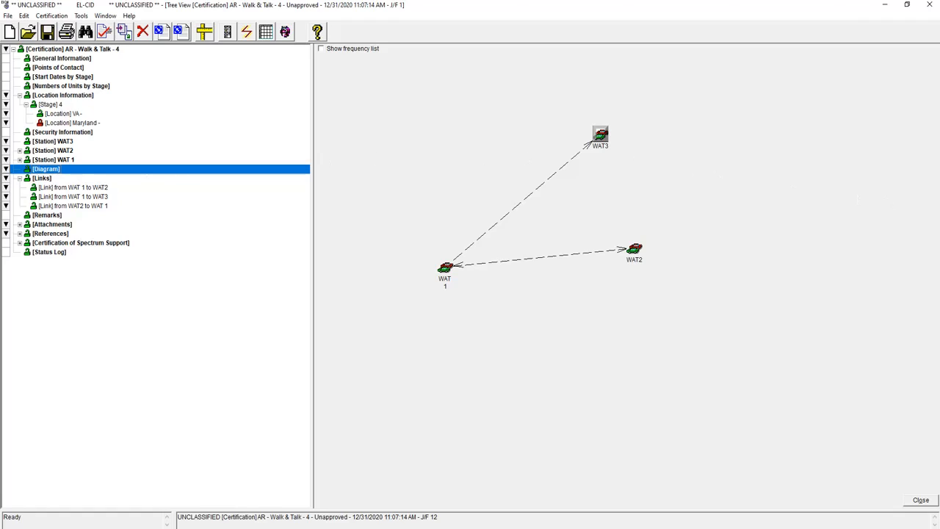
click(601, 254)
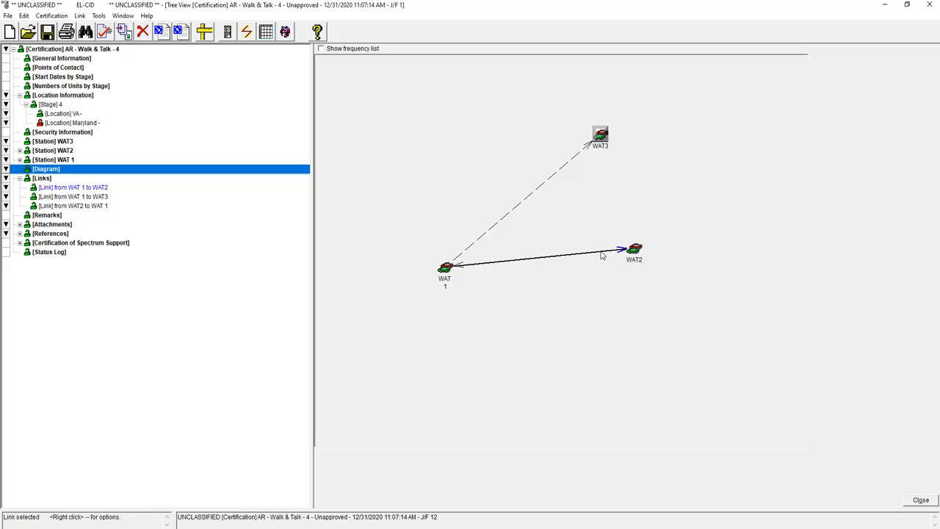
right_click(601, 255)
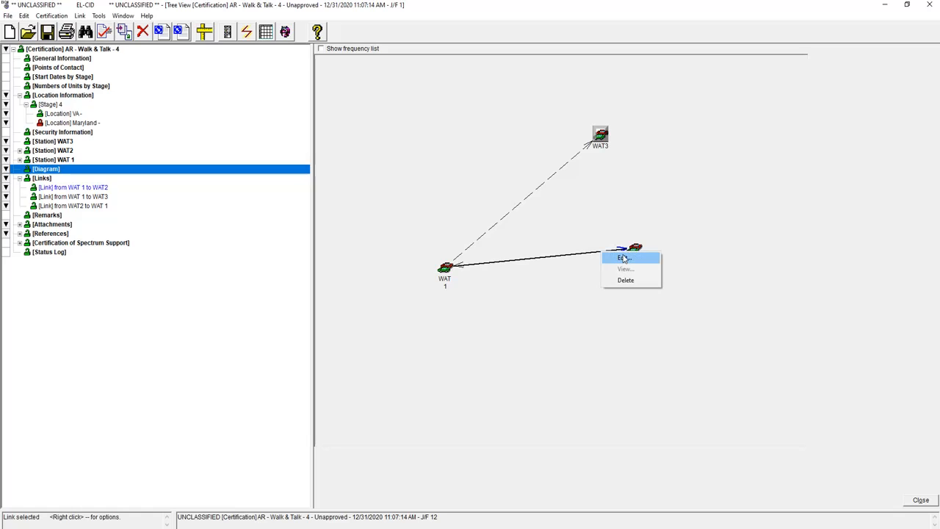
click(624, 256)
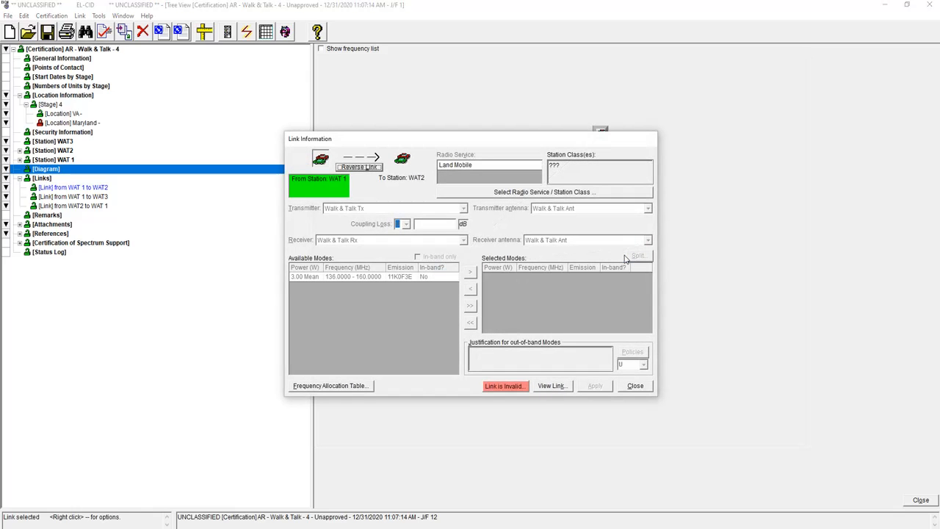
click(585, 195)
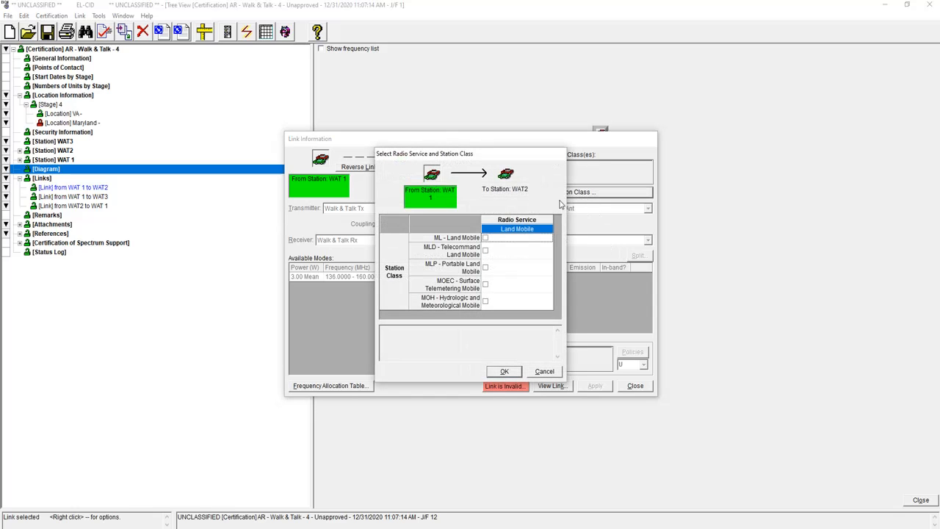
click(485, 238)
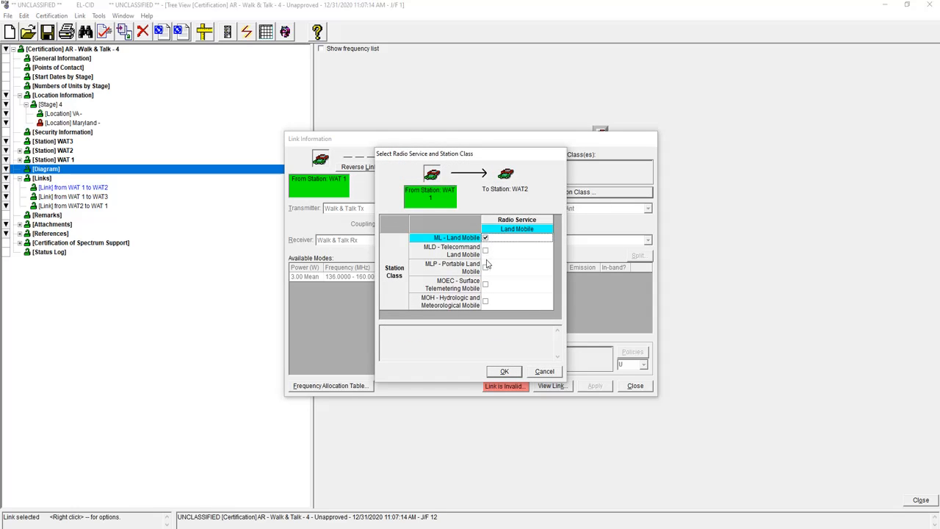
click(485, 268)
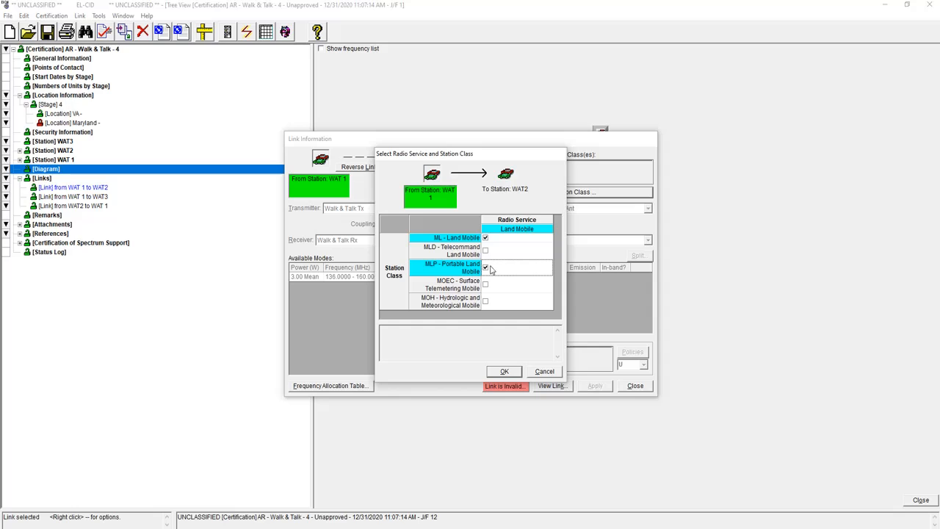
click(504, 371)
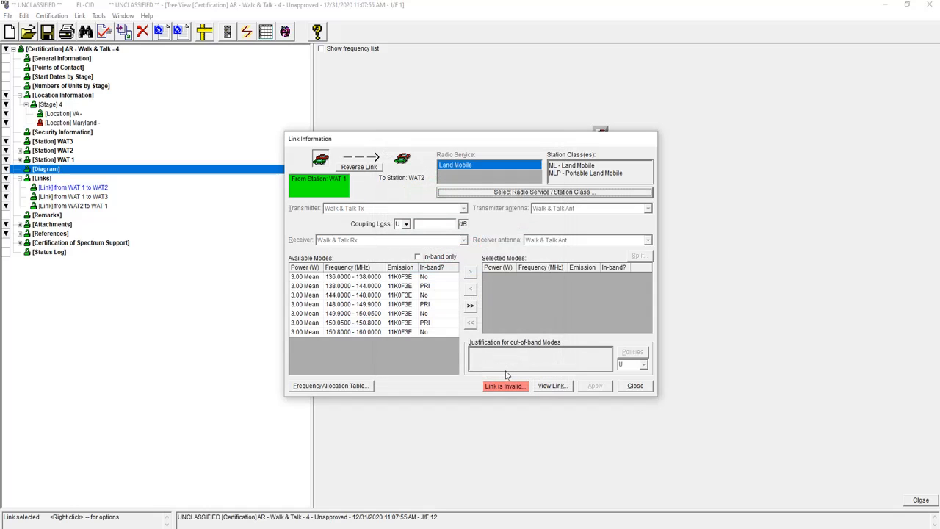
click(435, 287)
click(470, 276)
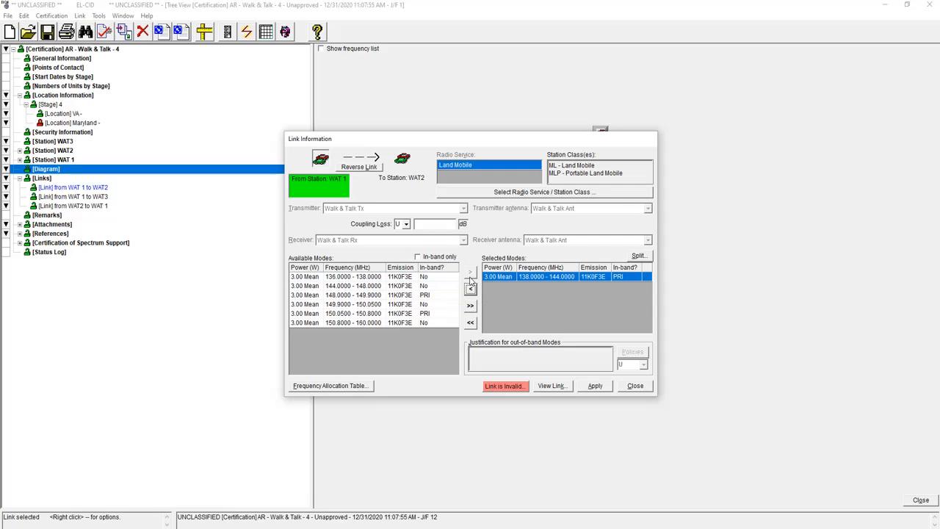
click(471, 291)
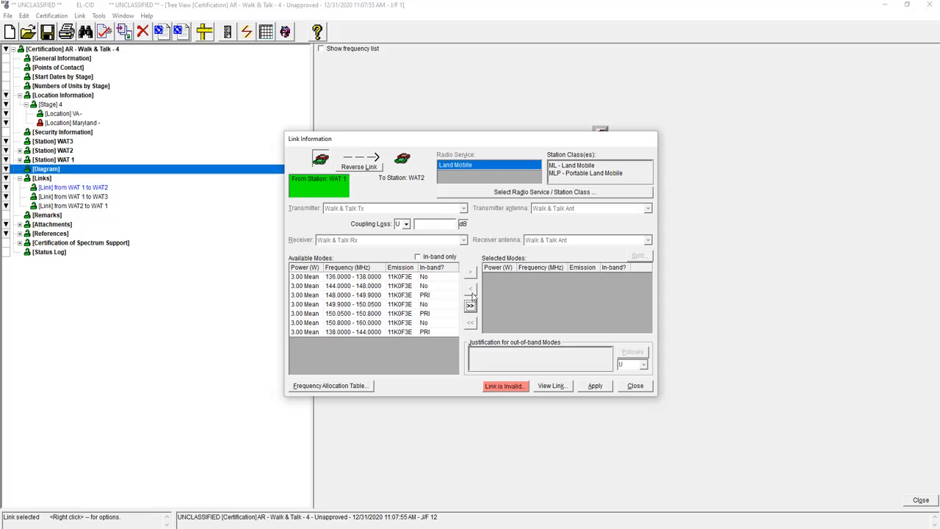
click(443, 295)
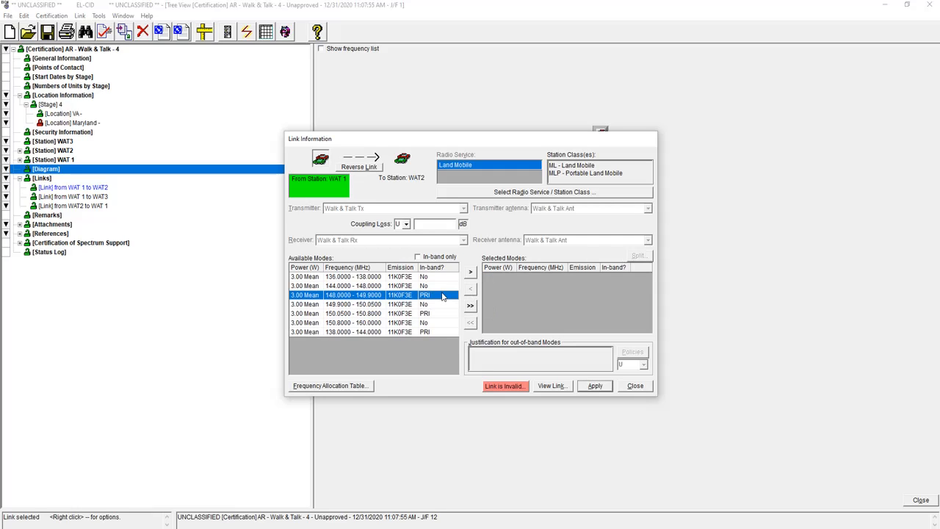
ctrl+click(426, 314)
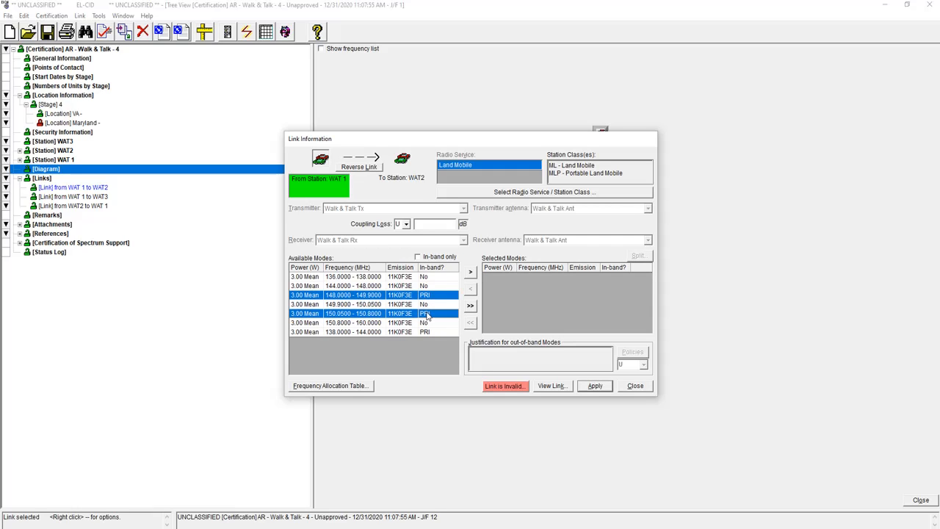
click(471, 271)
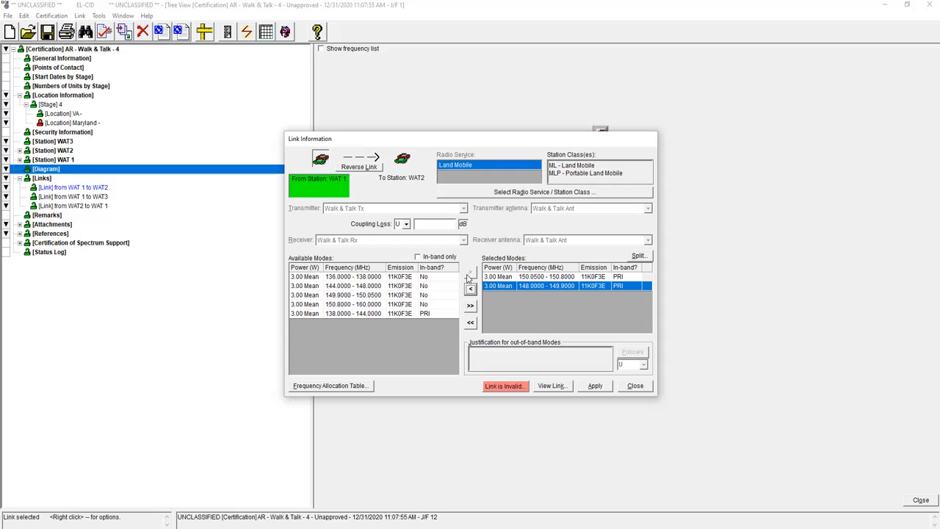
click(470, 323)
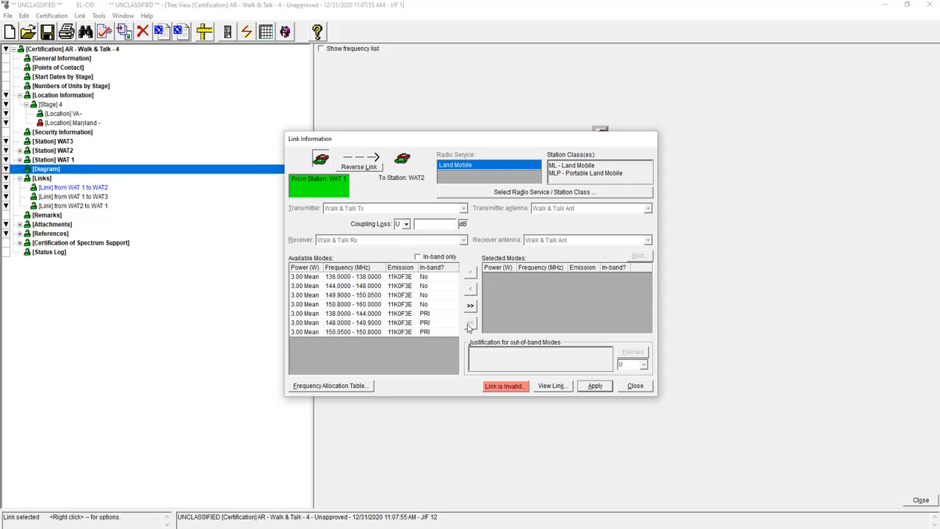
click(439, 314)
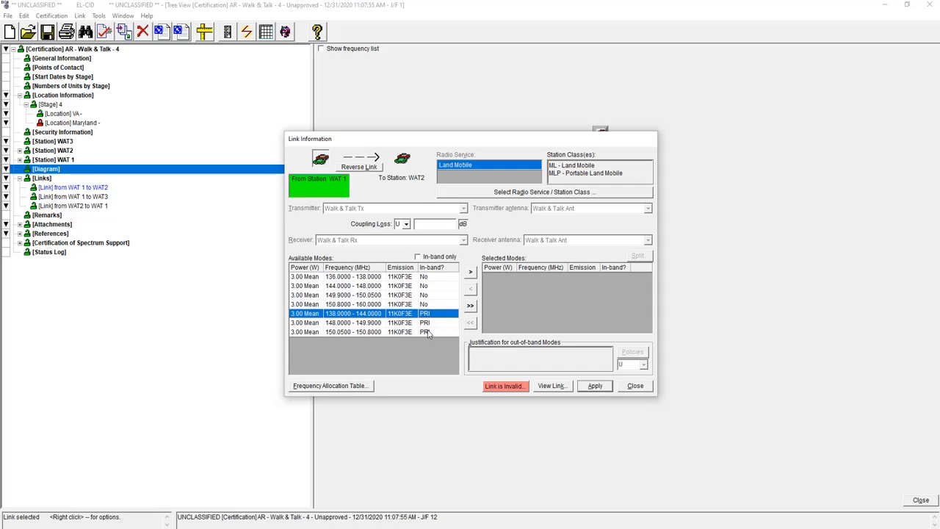
shift+click(427, 332)
click(470, 305)
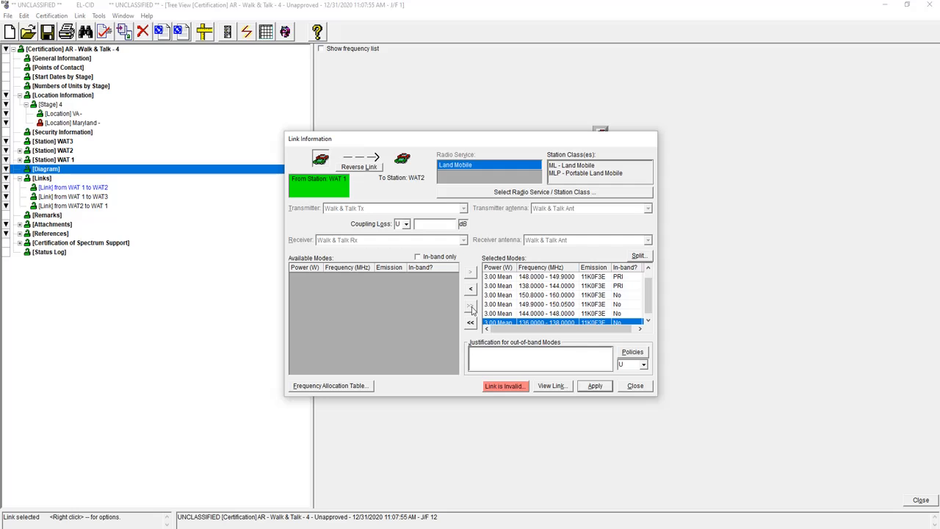
click(470, 323)
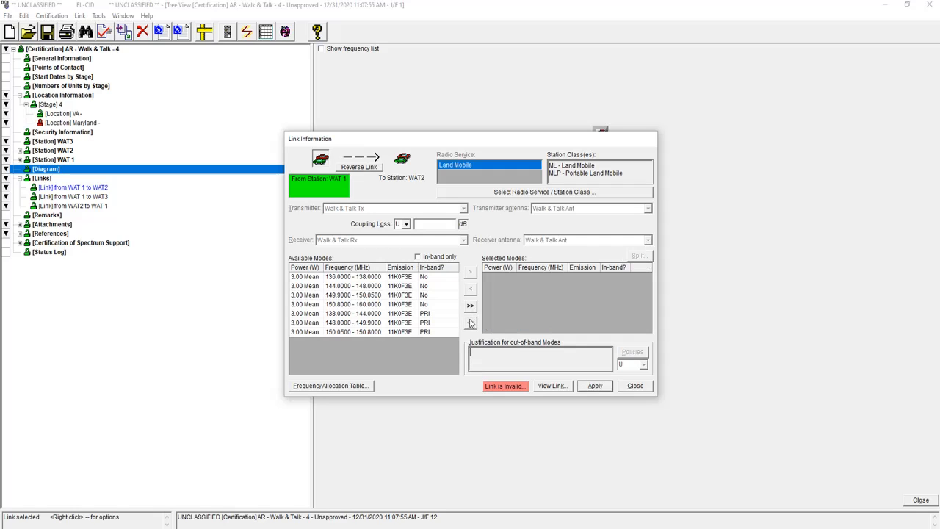
Add the three in-band PRI modes, 138-144, 148-149.9 and 150.05-150.8 MHz, to the link's selected modes
click(444, 315)
shift+click(438, 333)
click(471, 273)
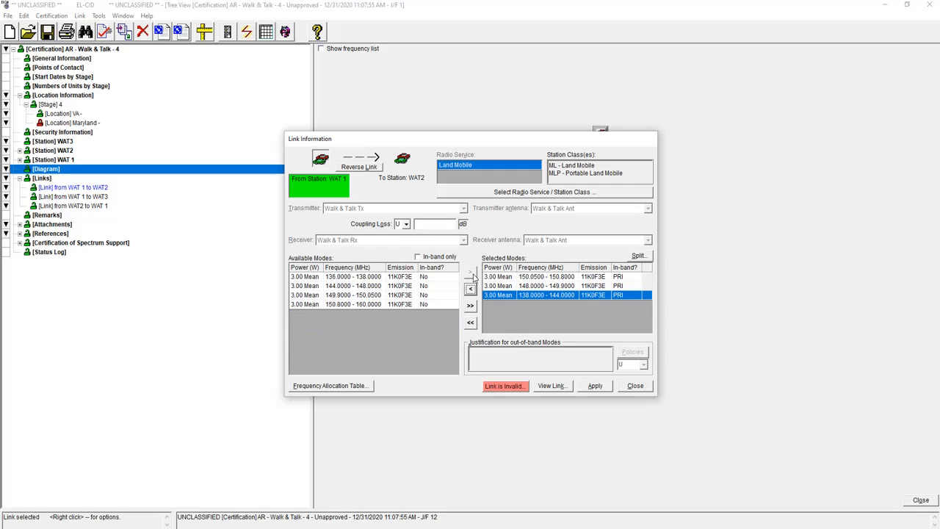
Remove the three PRI modes from the selected modes of the WAT 1 to WAT2 link
click(470, 288)
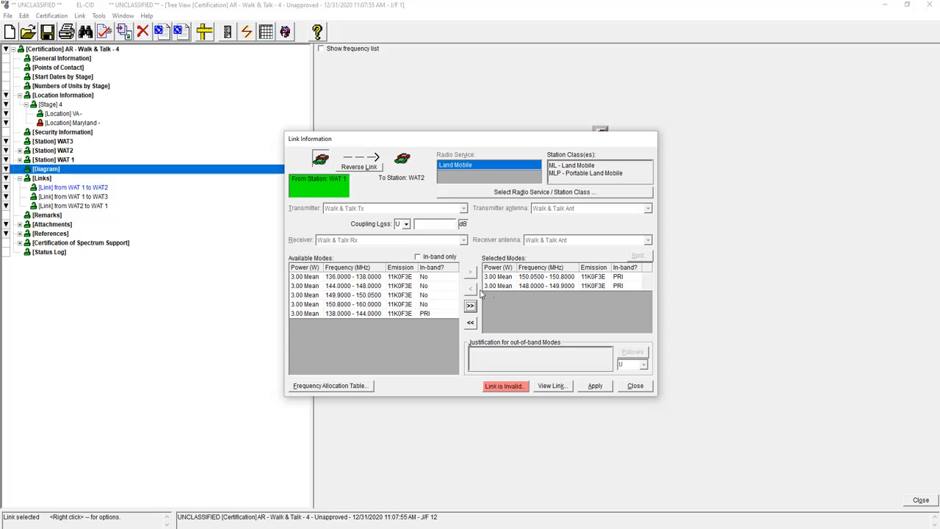
click(500, 286)
shift+click(496, 277)
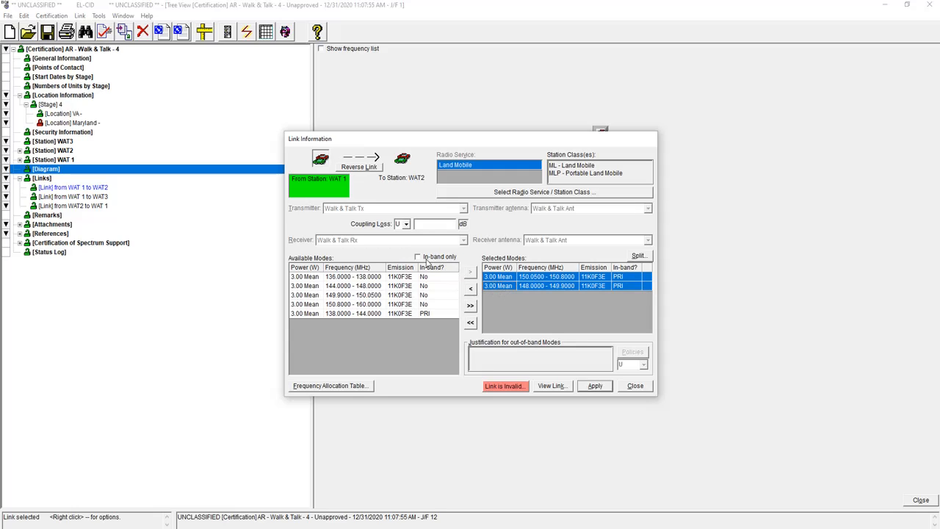
click(471, 287)
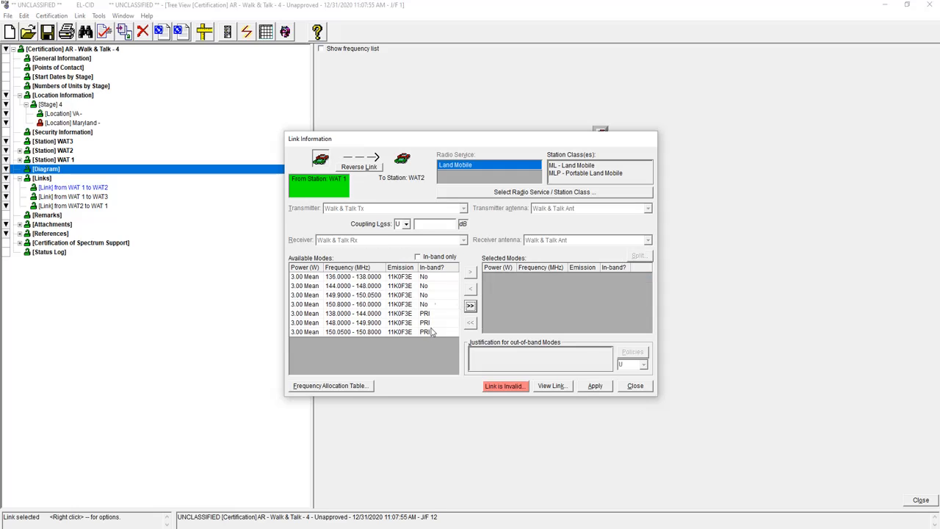
Restrict the available modes to in-band only, add them all to the WAT 1 to WAT2 link, apply, and check the link status
click(420, 257)
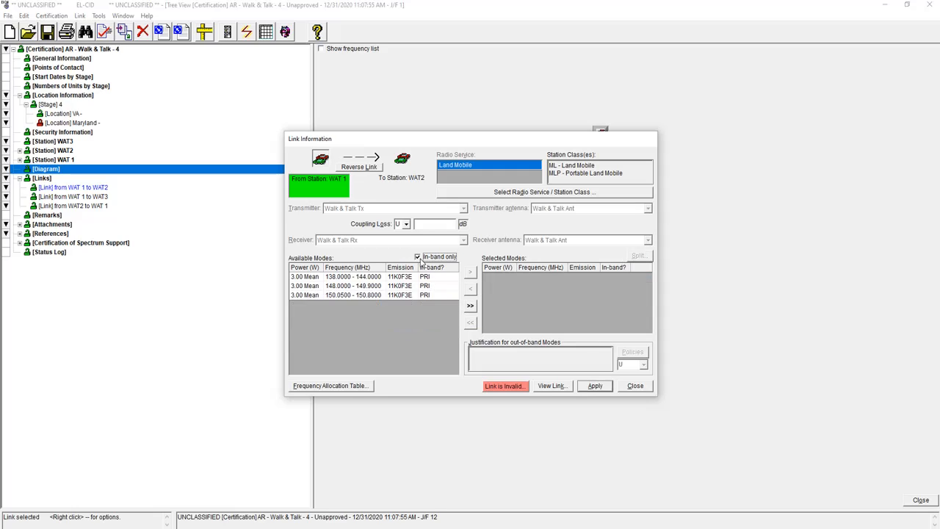
click(470, 307)
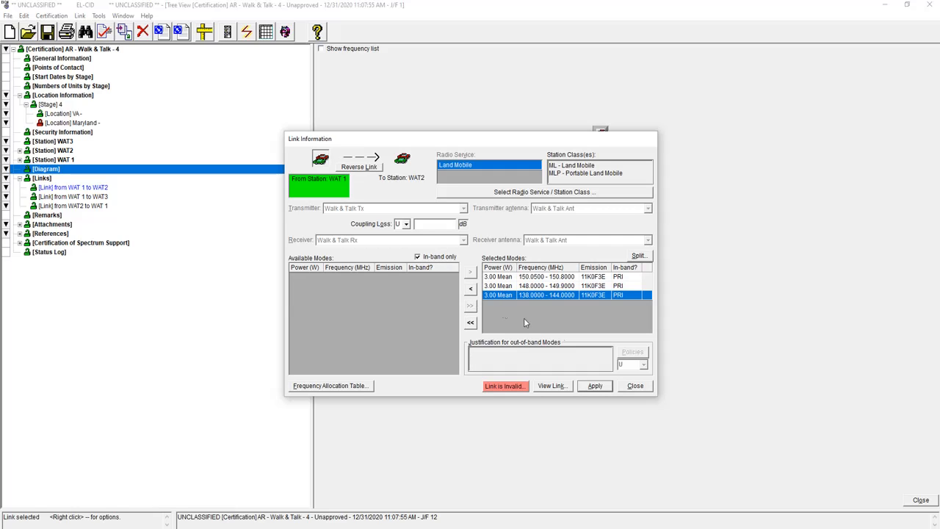
click(519, 393)
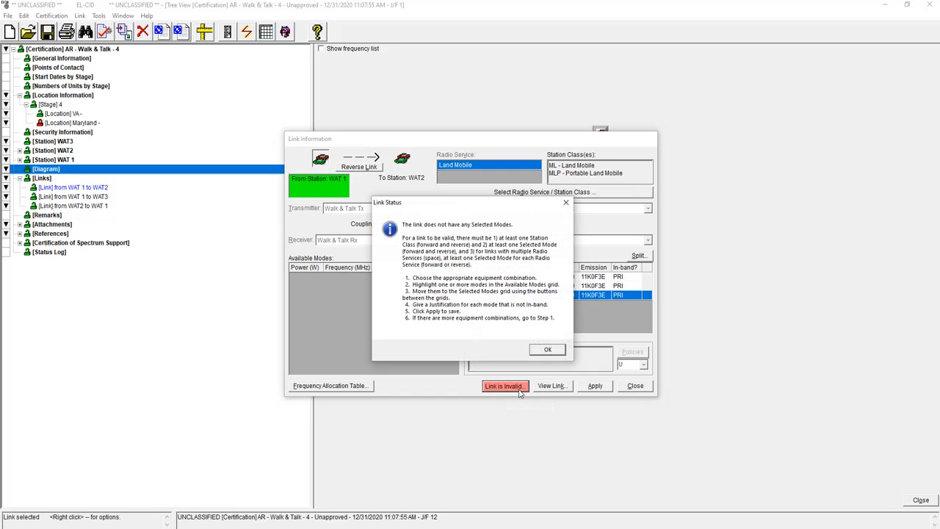
click(547, 350)
click(595, 387)
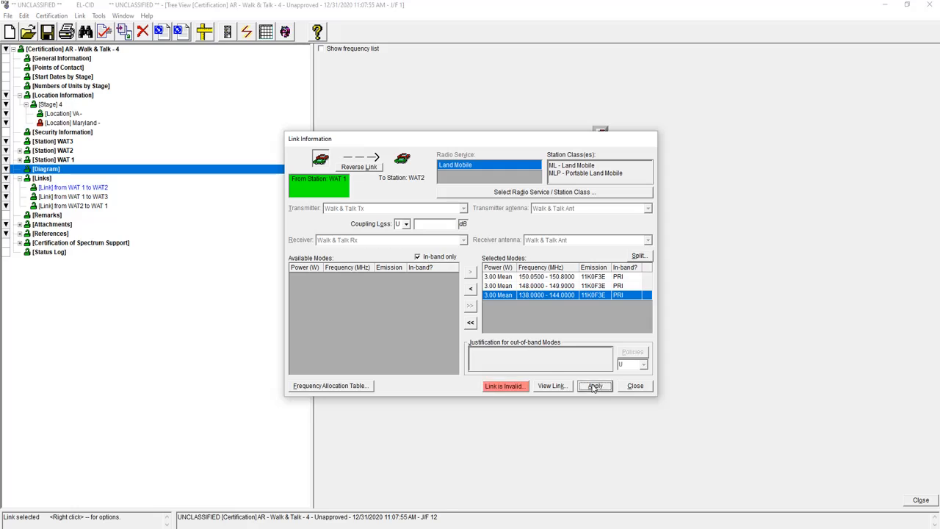
click(502, 303)
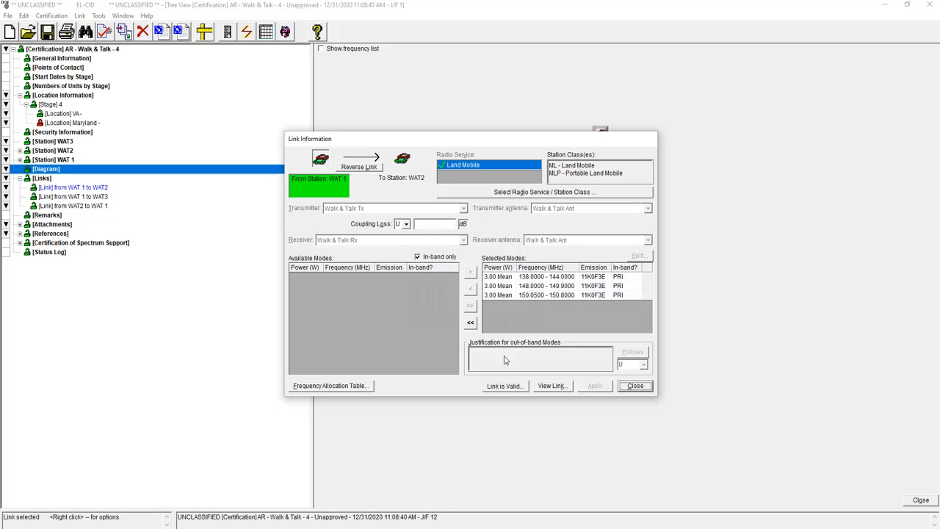
click(506, 385)
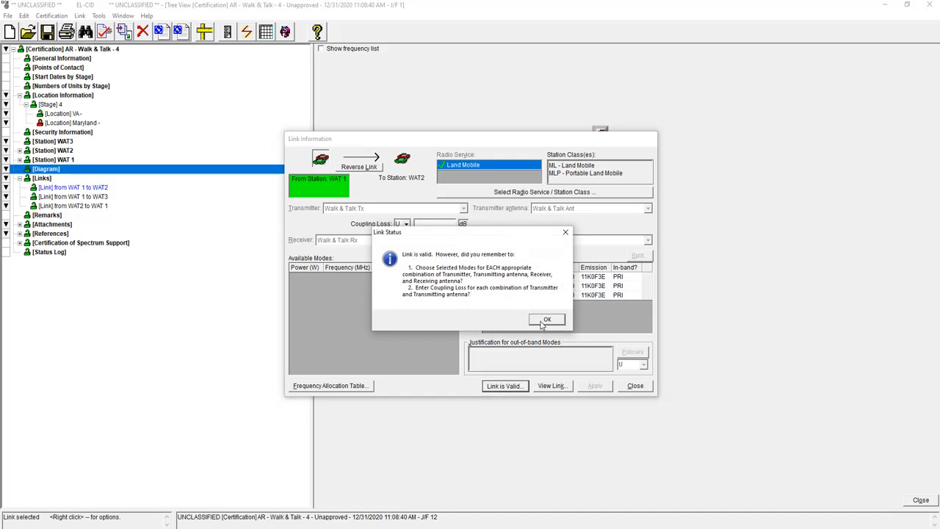
click(543, 322)
Switch to the reverse link from WAT2 to WAT 1 and assign the Land Mobile station classes ML and MLP
click(374, 167)
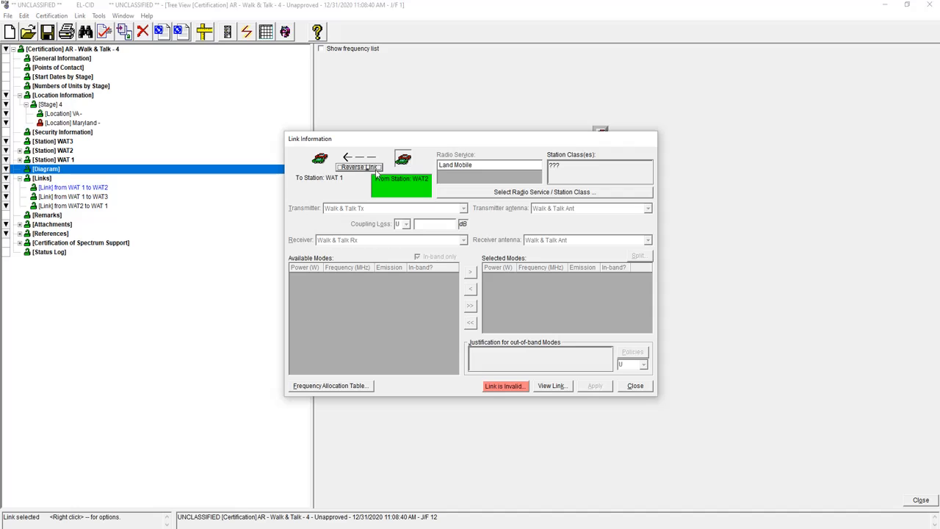
click(519, 192)
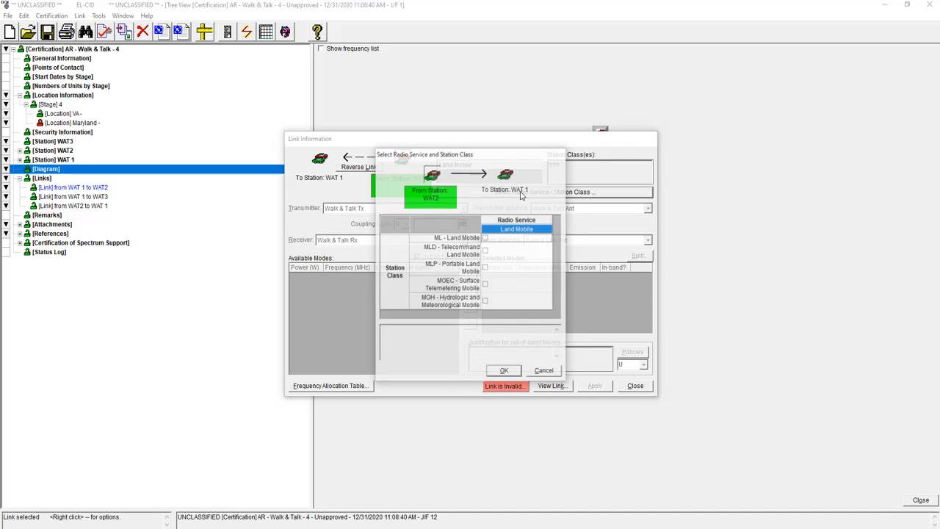
click(485, 238)
click(485, 267)
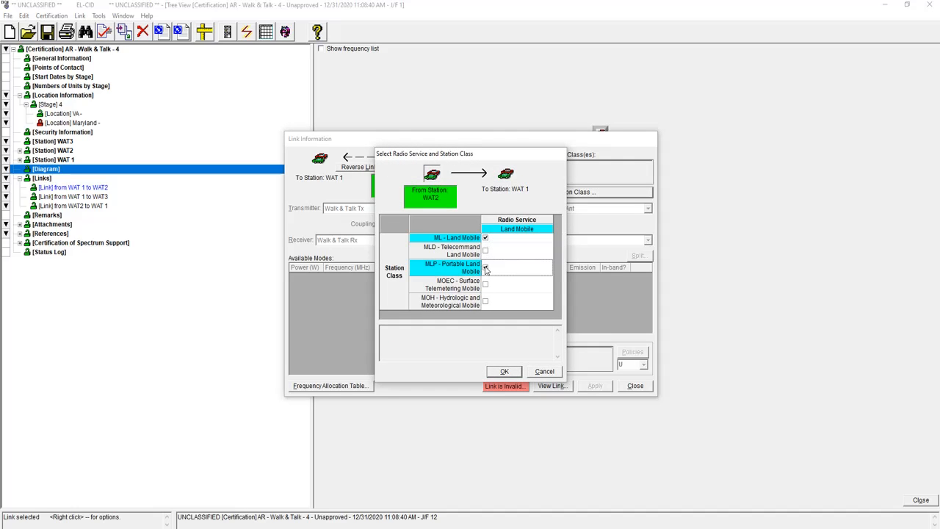
click(513, 375)
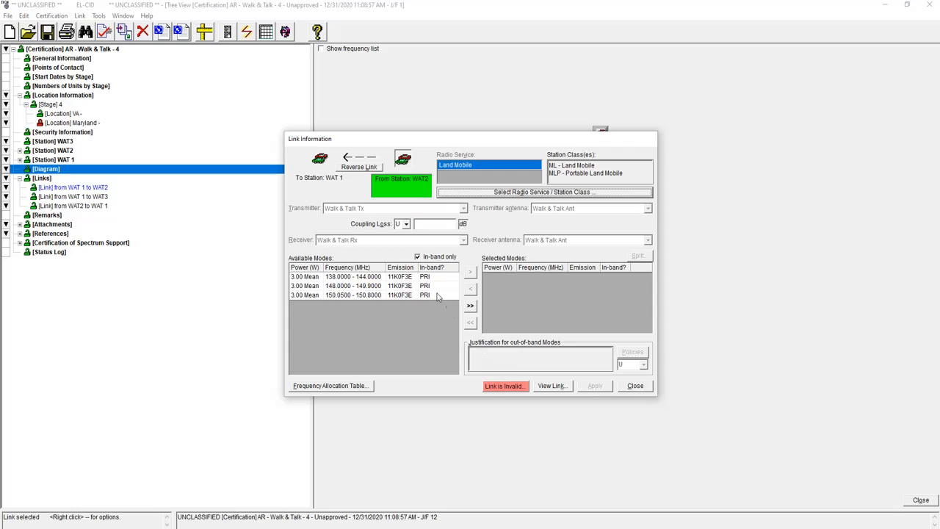
Add all available in-band modes to the WAT2 to WAT 1 link and apply the change
click(470, 307)
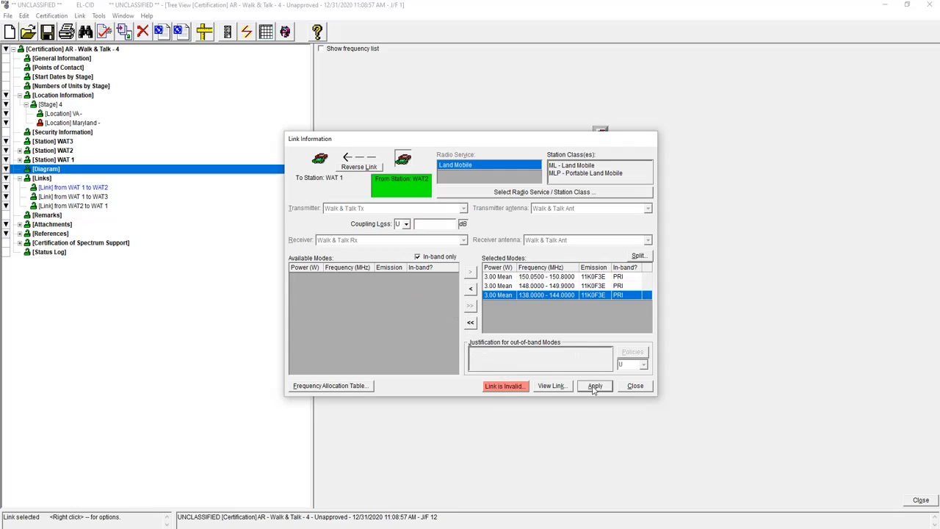
click(595, 385)
key(Return)
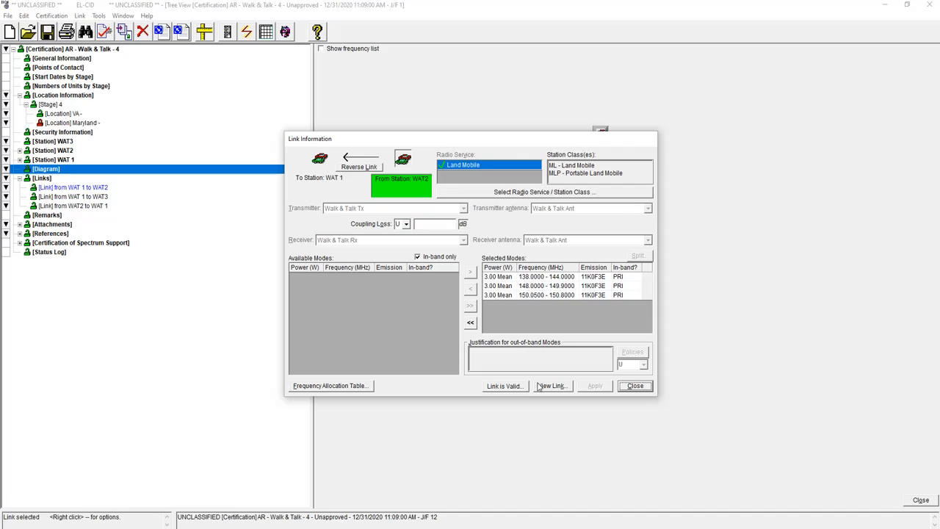
Review the link summary, close the link information, and show the frequency list on the diagram
click(542, 387)
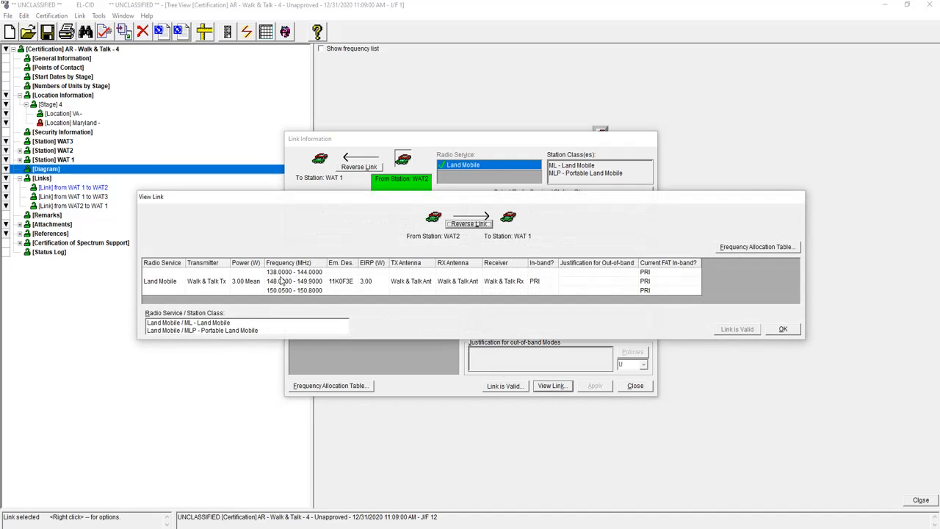
click(782, 329)
click(635, 386)
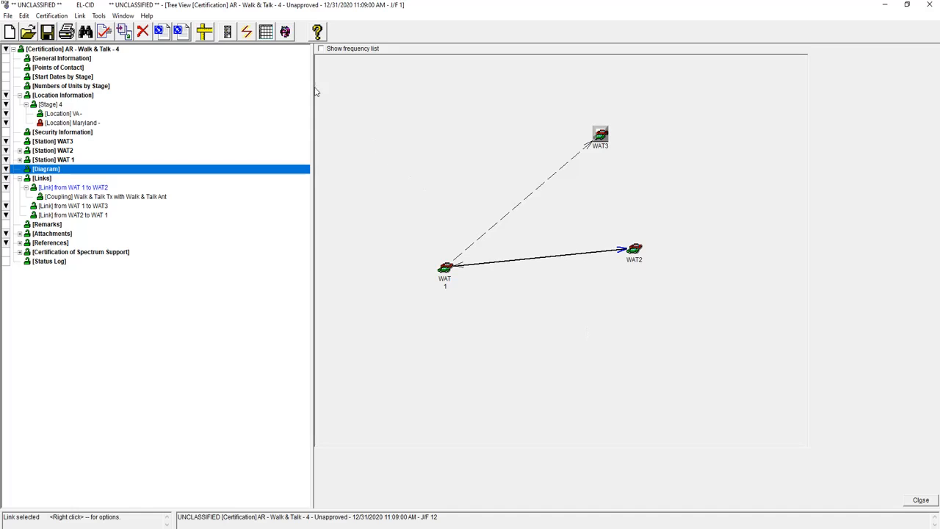
click(320, 49)
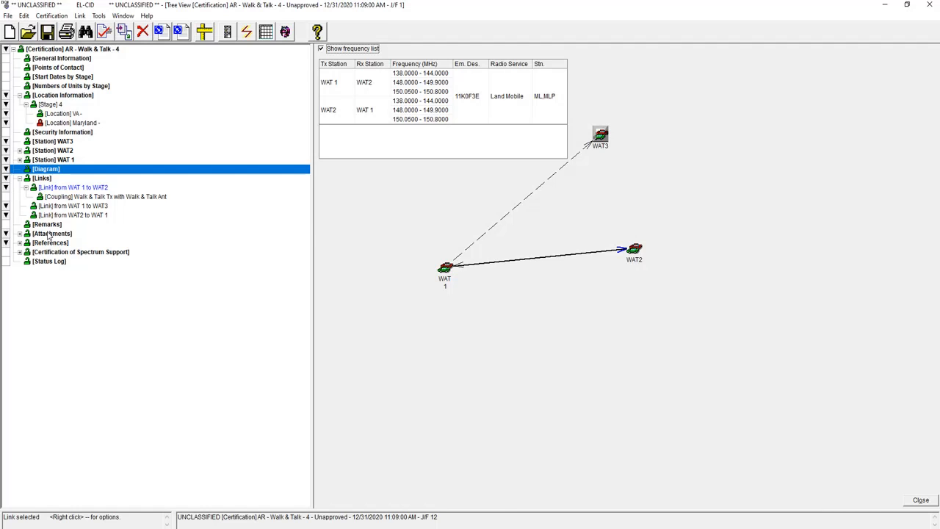
Add Walk & Talk Components.JPG from the training CD's Attachments folder as an attachment dated 12/18/2013 and save the record
click(48, 234)
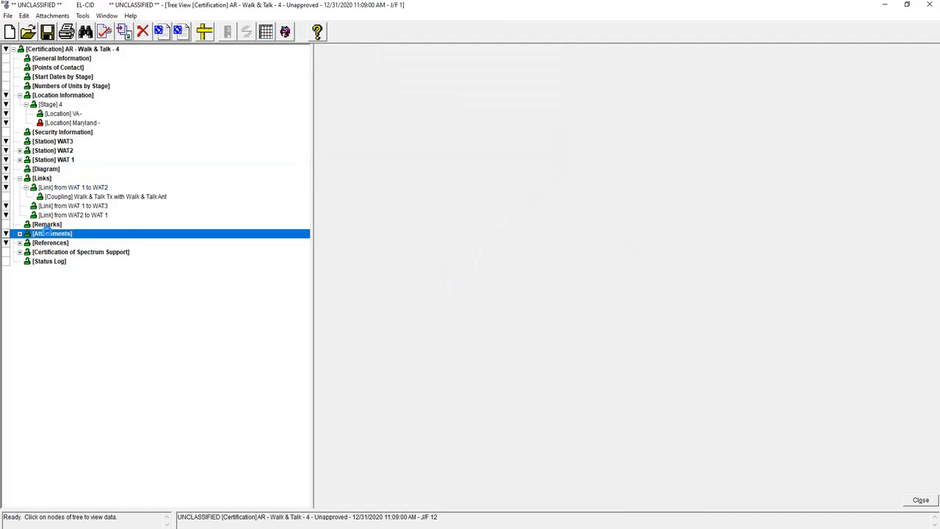
right_click(47, 232)
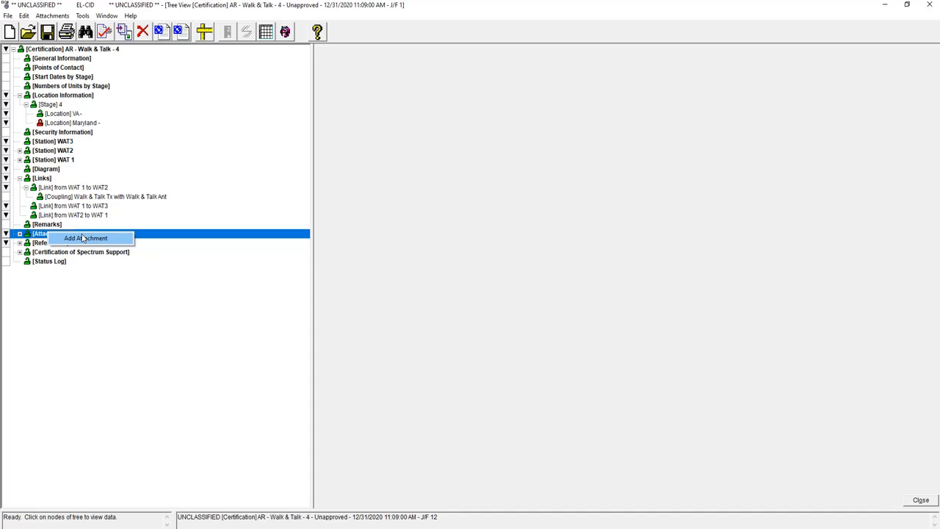
click(83, 238)
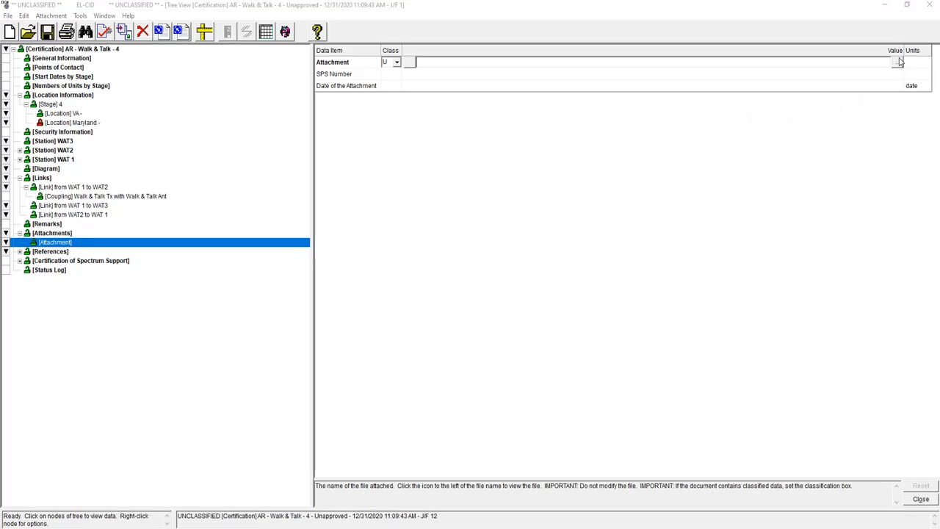
click(897, 62)
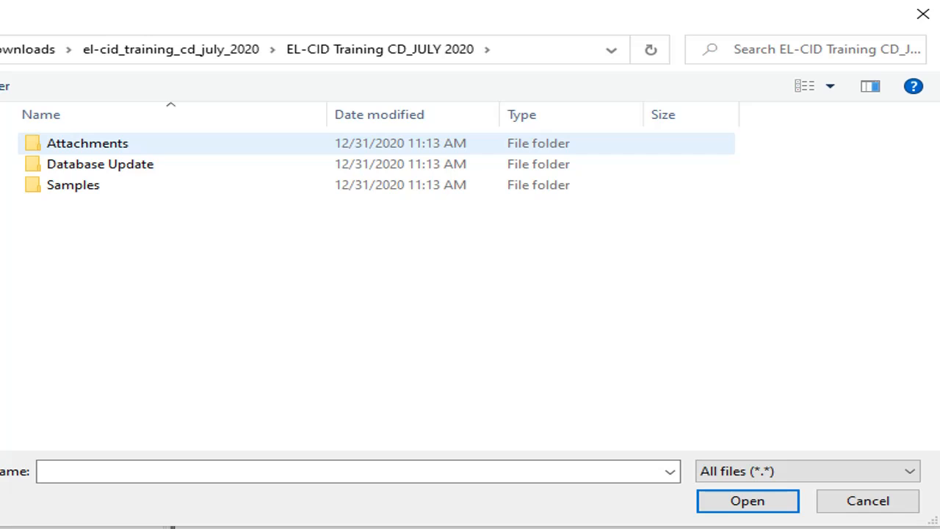
double_click(125, 146)
click(126, 151)
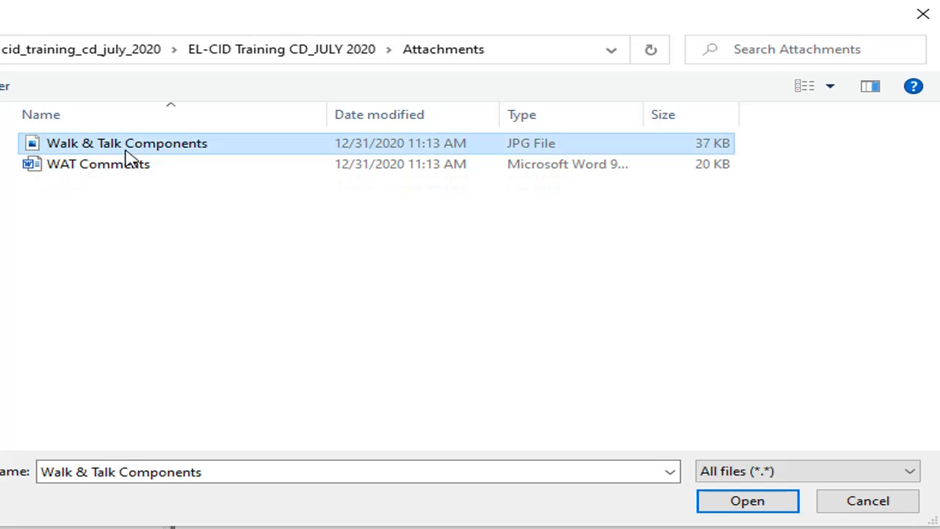
click(748, 501)
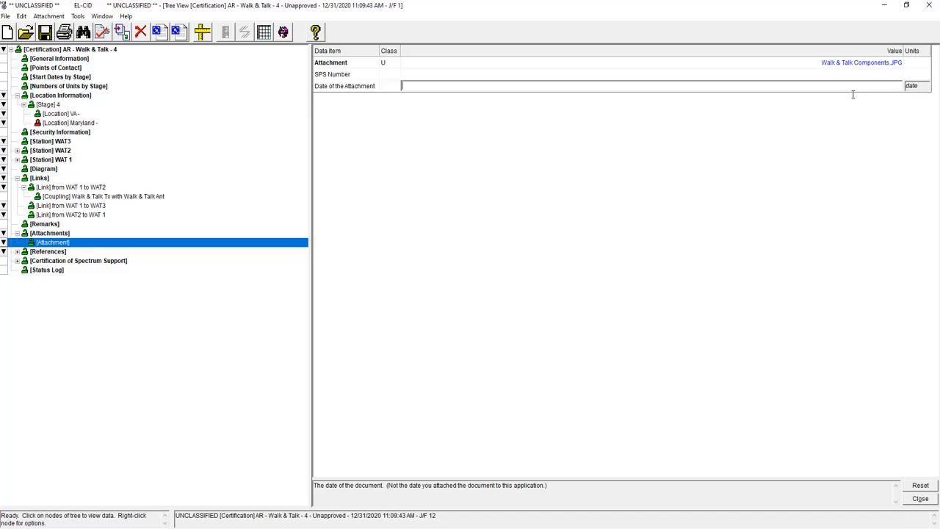
text(12/18/2013)
click(45, 32)
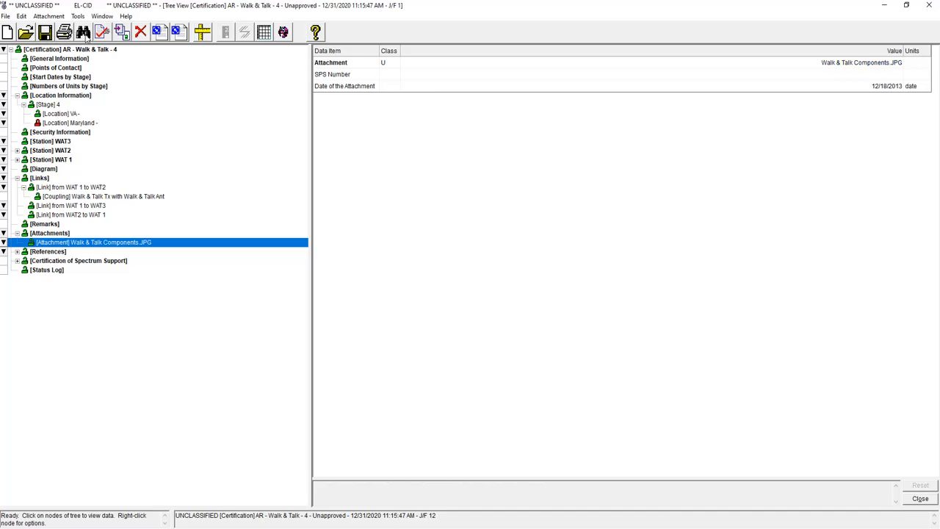
Open the attached Walk & Talk Components.JPG to examine the picture, and close the viewer
click(527, 64)
click(407, 63)
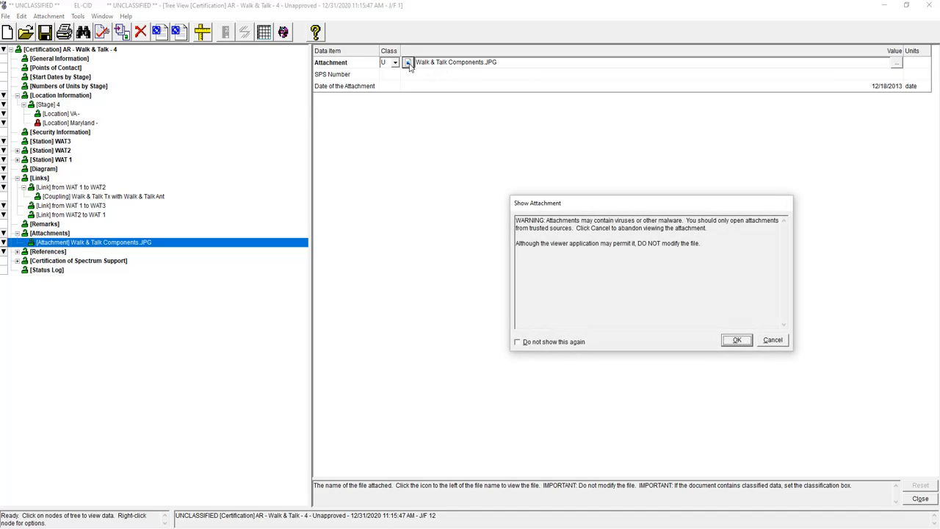
click(736, 340)
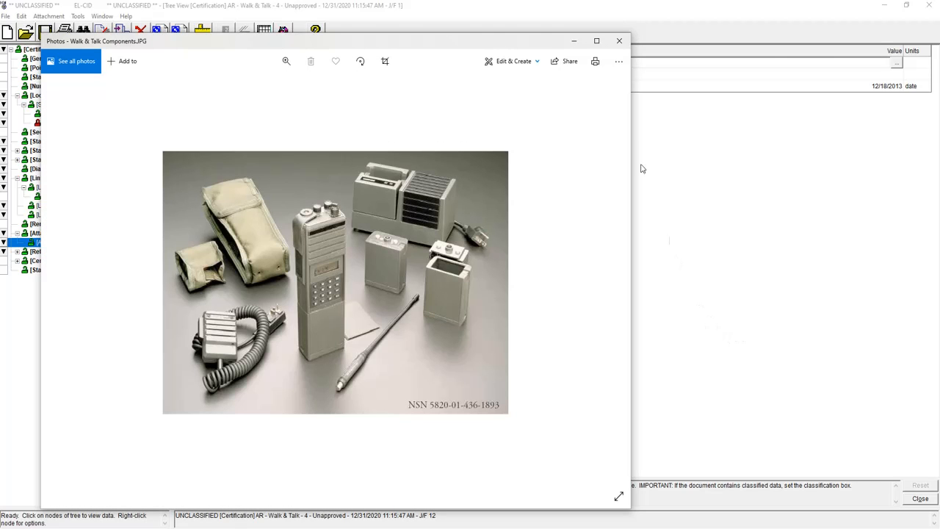
click(618, 41)
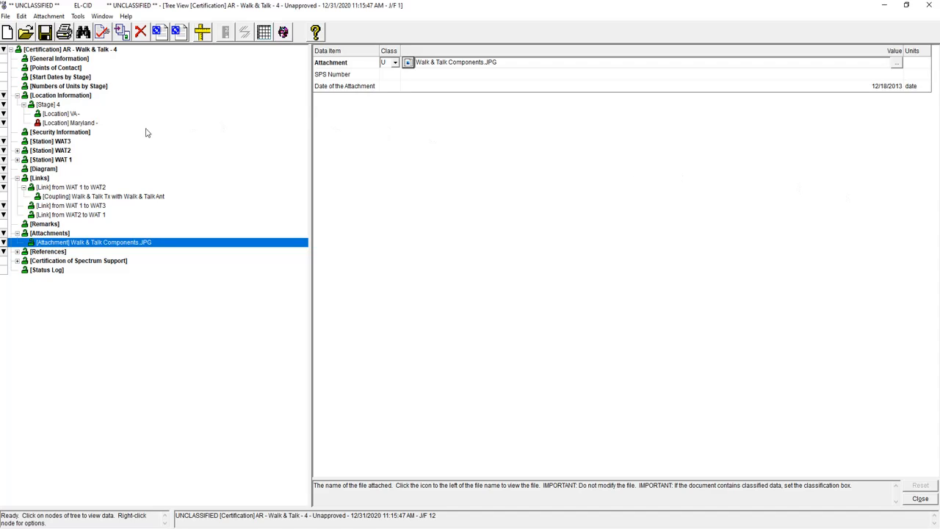
Add the comment "Test Comments" to the certification's status log
click(46, 271)
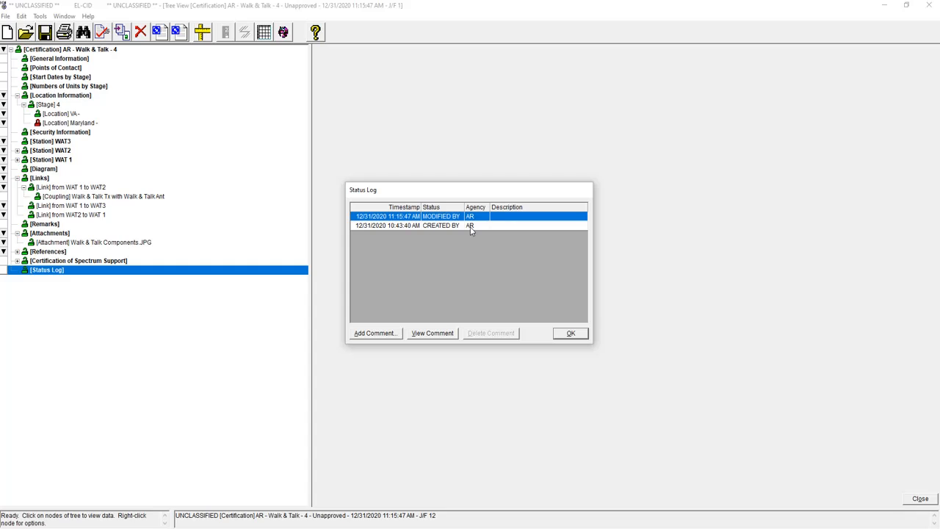
click(390, 336)
text(Test C)
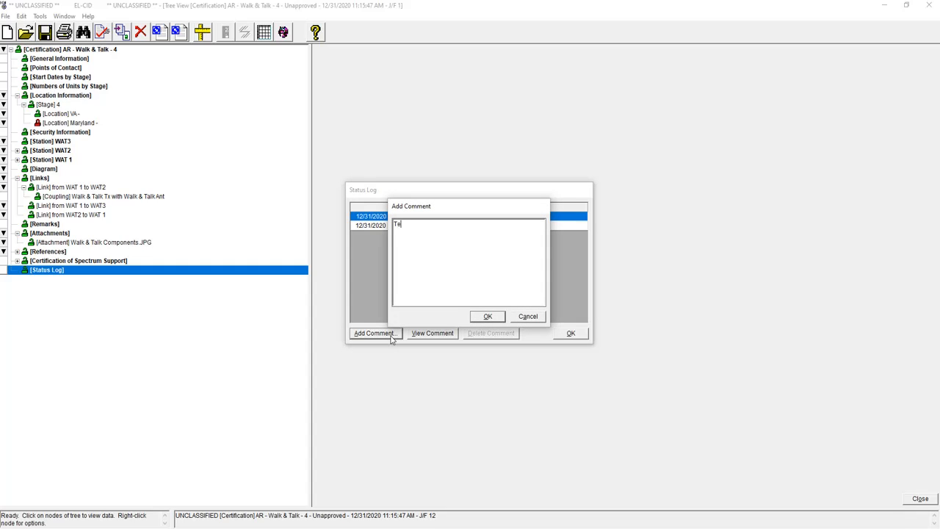
text(ments)
click(497, 315)
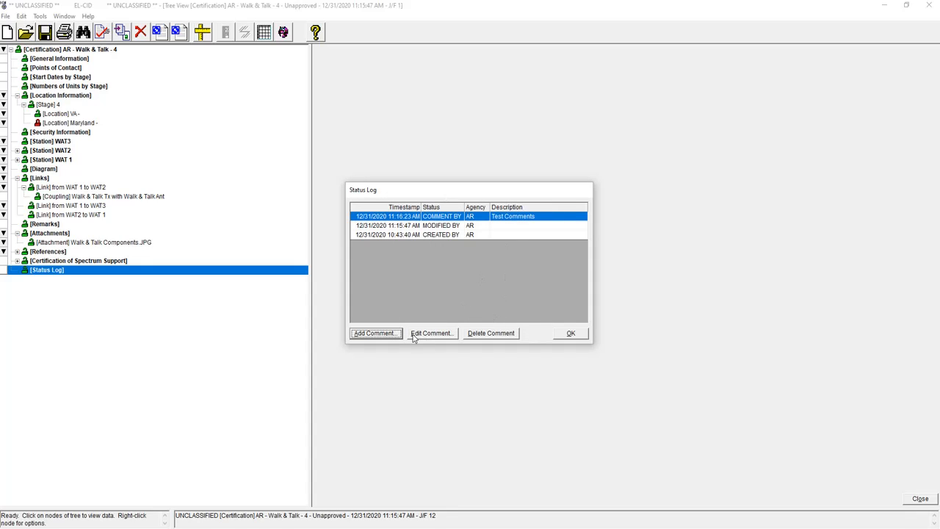
Delete the "Test Comments" entry from the status log and close the log
click(485, 334)
click(562, 334)
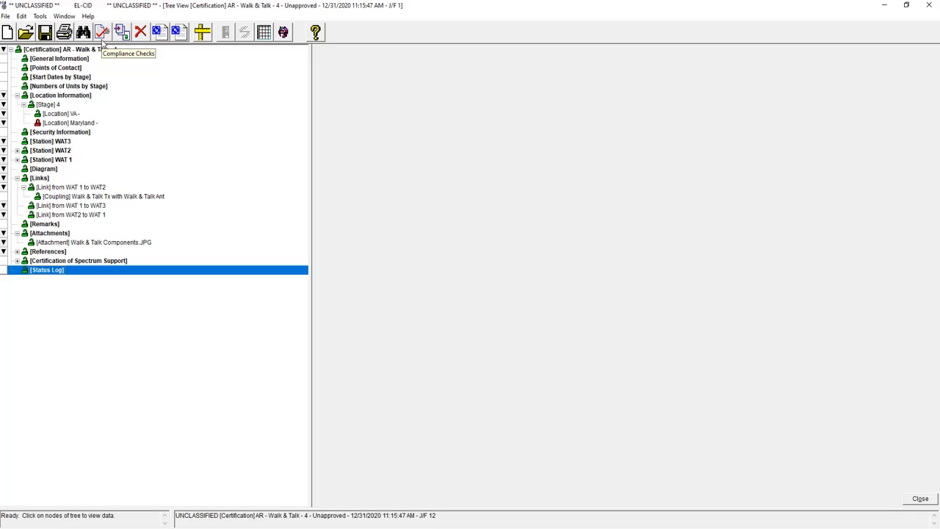
Run the compliance checks on the certification with the preselected NTIA and DoD categories
click(102, 42)
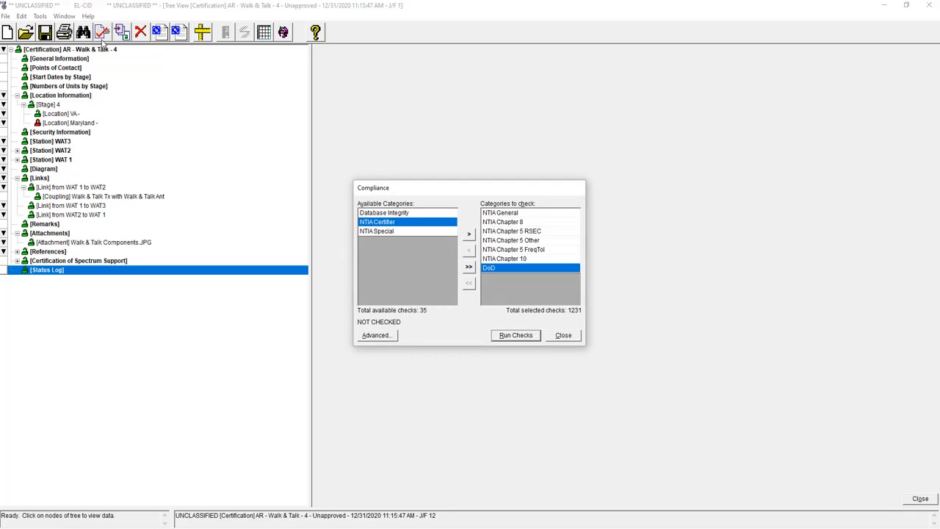
click(526, 338)
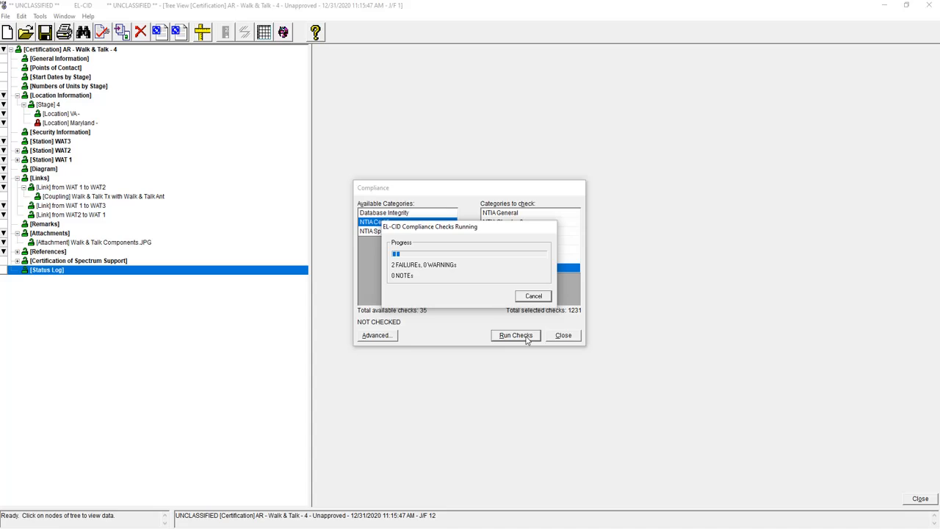
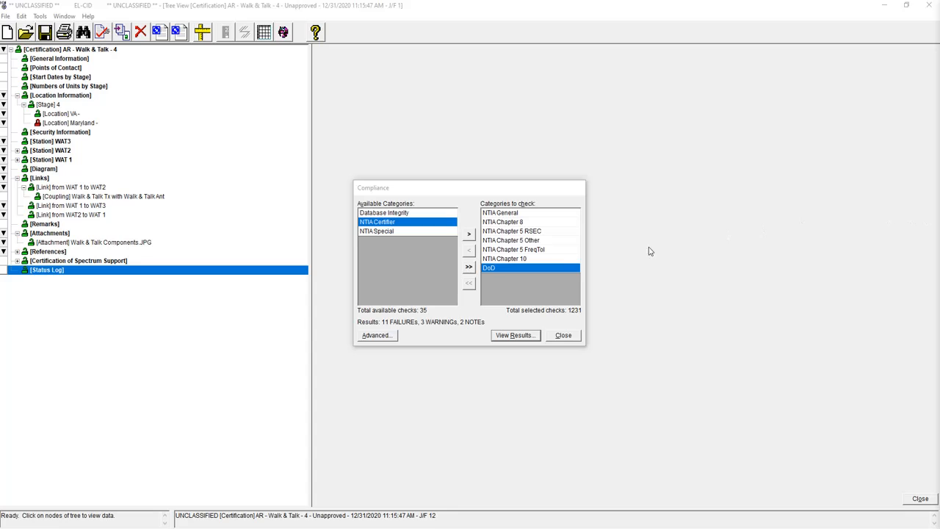
Open the compliance results and advance past the antenna failure to the messages for the Walk & Talk Rx receiver in station WAT 1
click(513, 336)
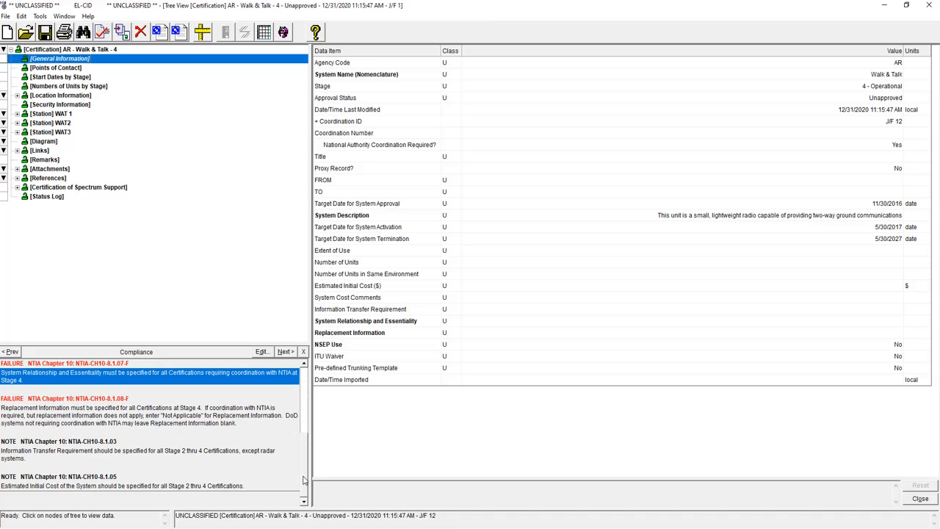
click(285, 351)
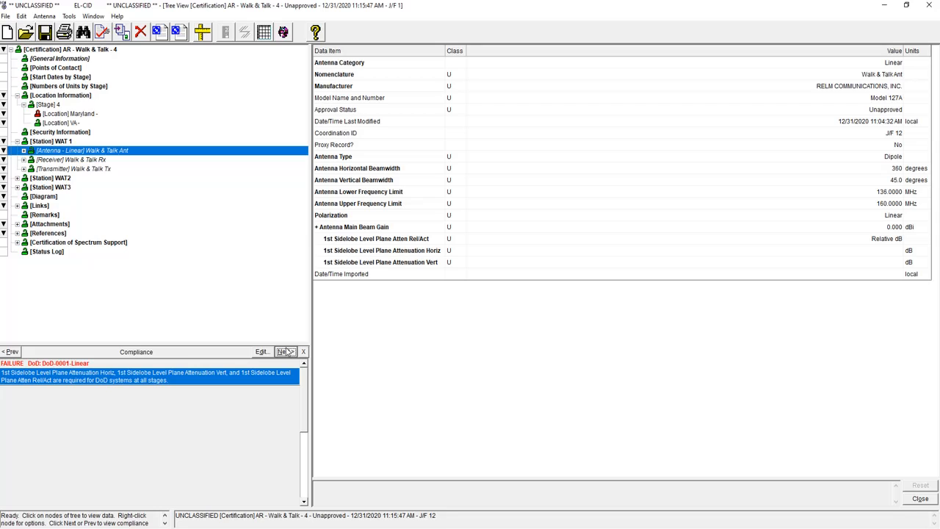
click(285, 352)
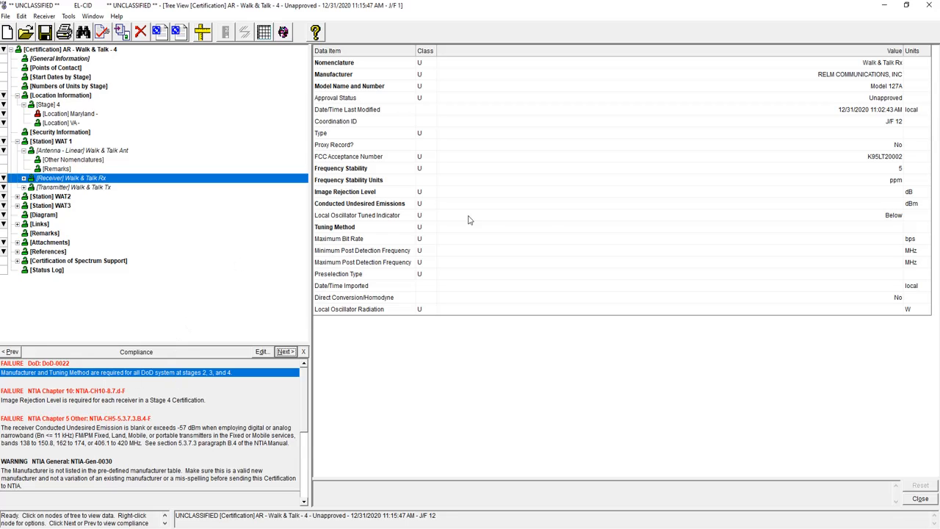
Set the Walk & Talk Rx receiver's Tuning Method to Synthesizer
click(544, 228)
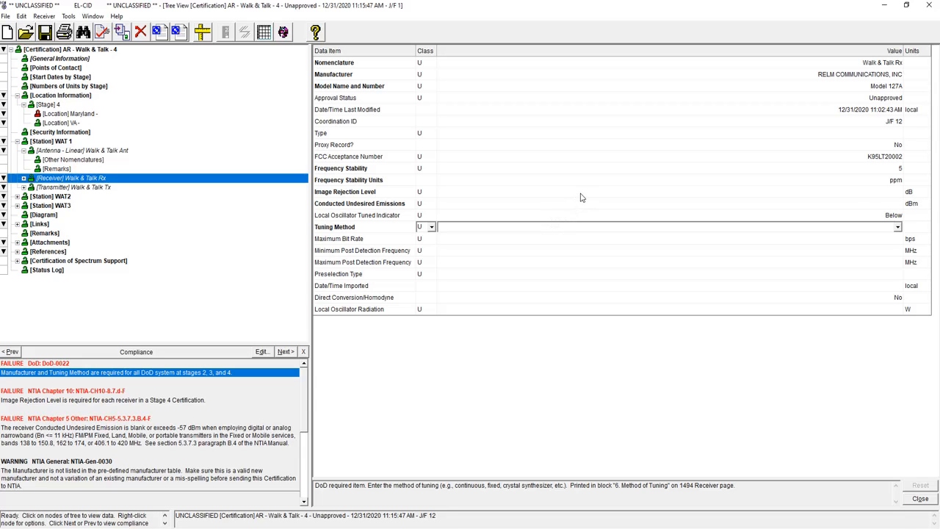
click(896, 227)
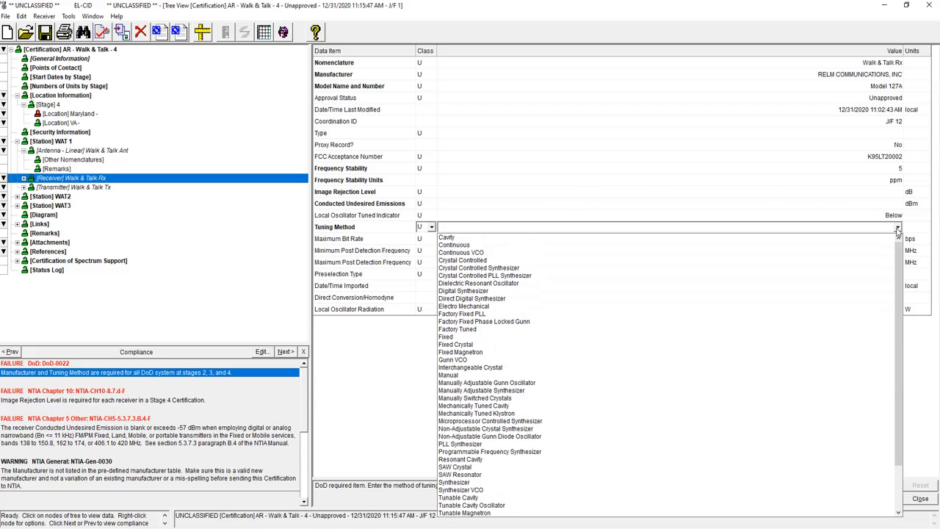
click(897, 228)
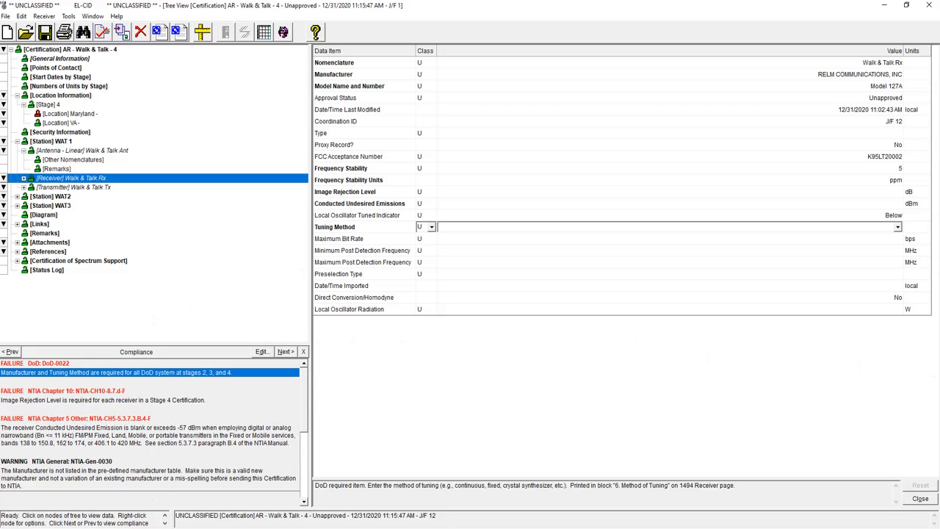
click(897, 227)
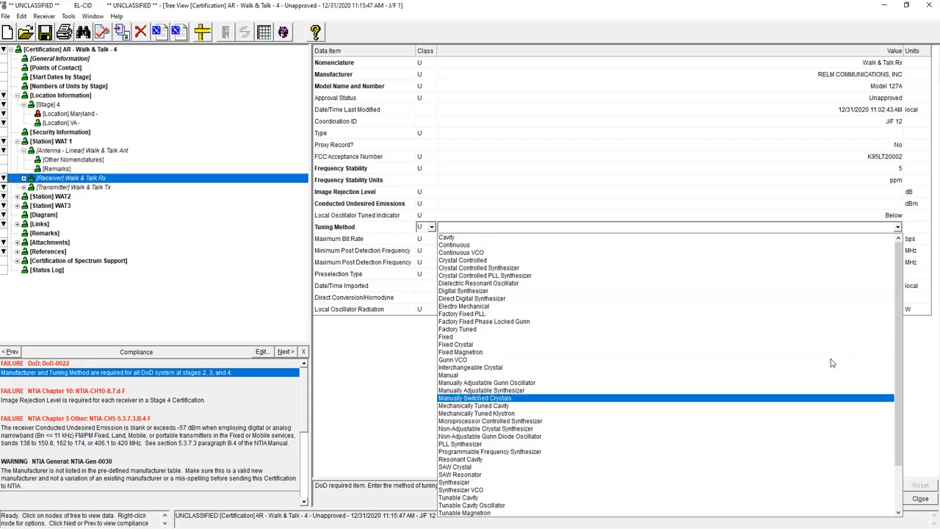
click(798, 480)
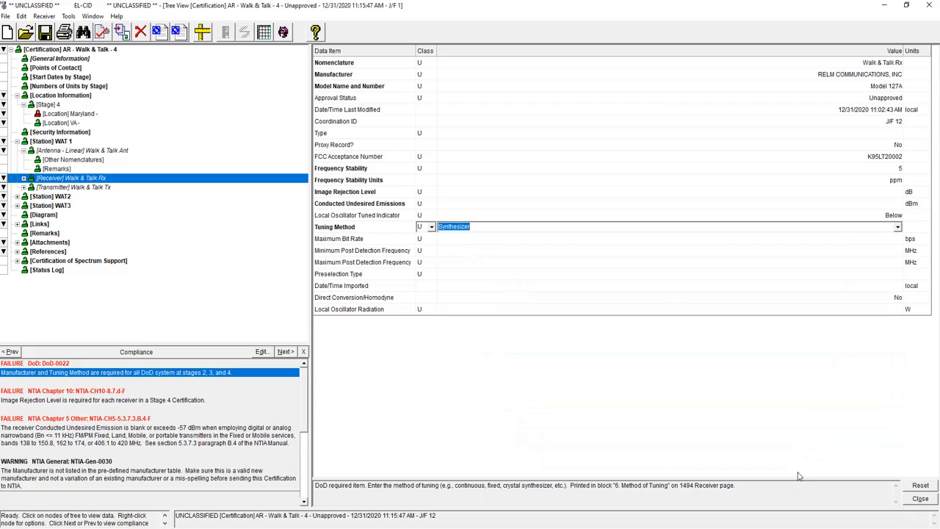
click(662, 288)
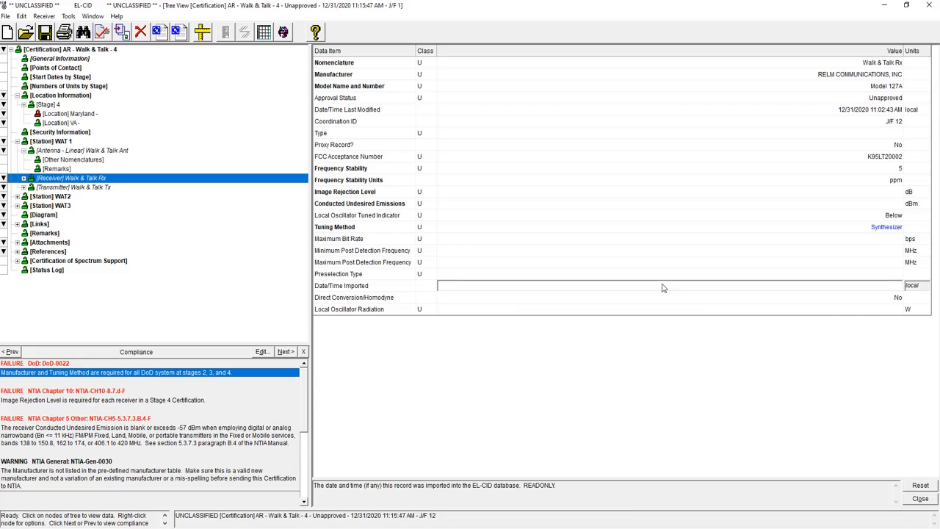
Review the remaining compliance messages, from the receiver emission warnings through to the failures on the link from WAT 1 to WAT3
click(292, 351)
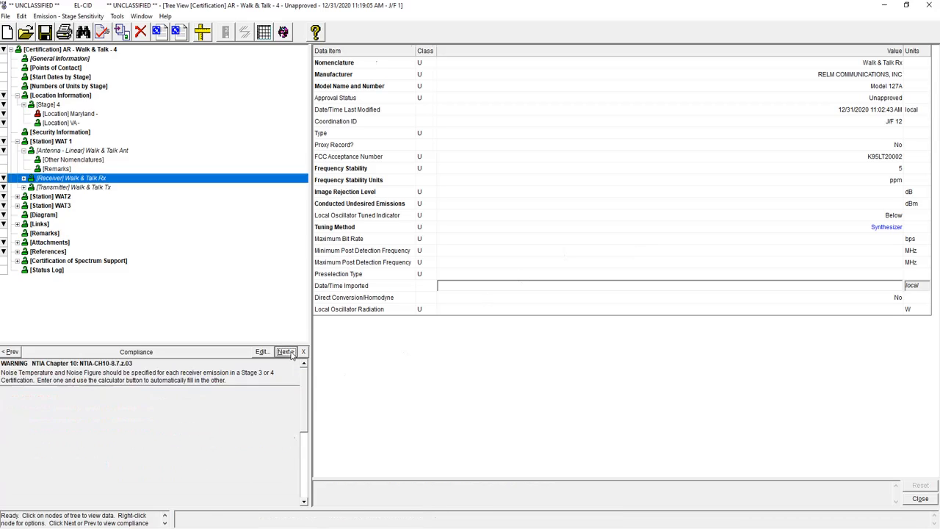
click(285, 352)
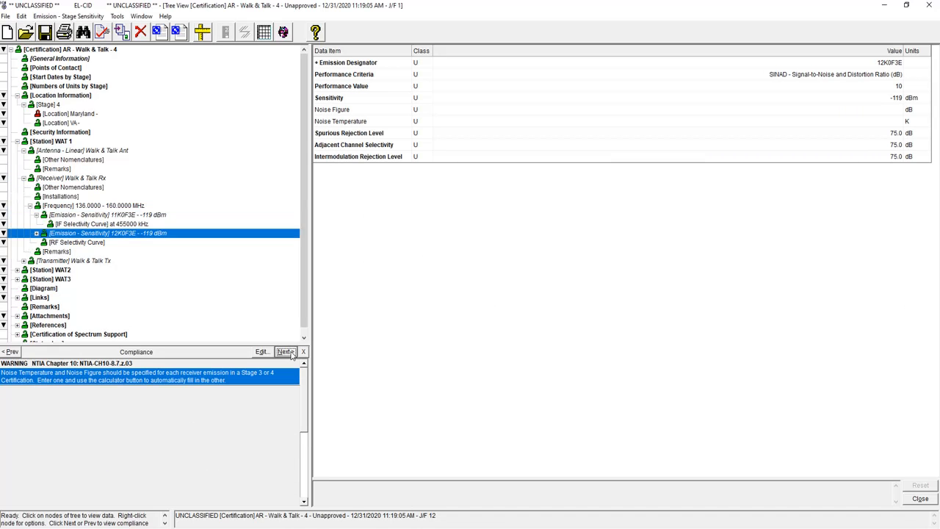
click(286, 352)
click(286, 352)
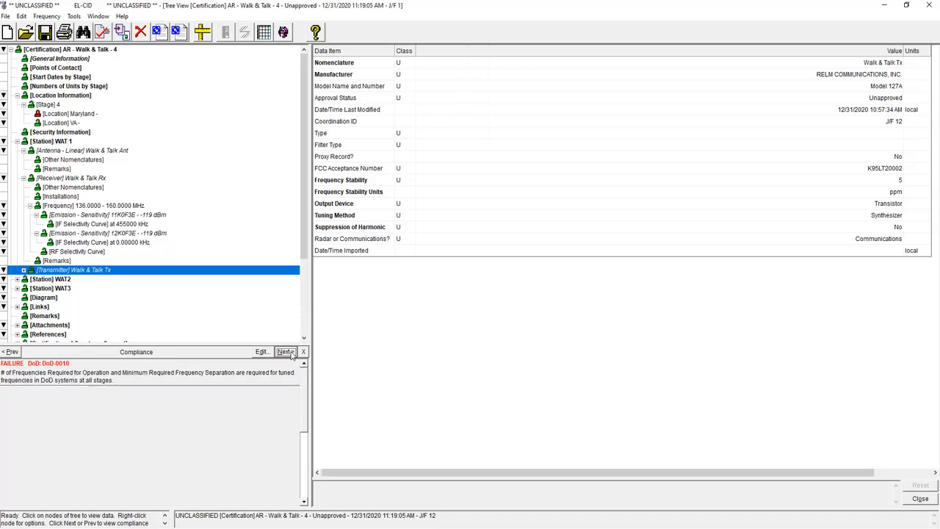
click(286, 352)
click(285, 352)
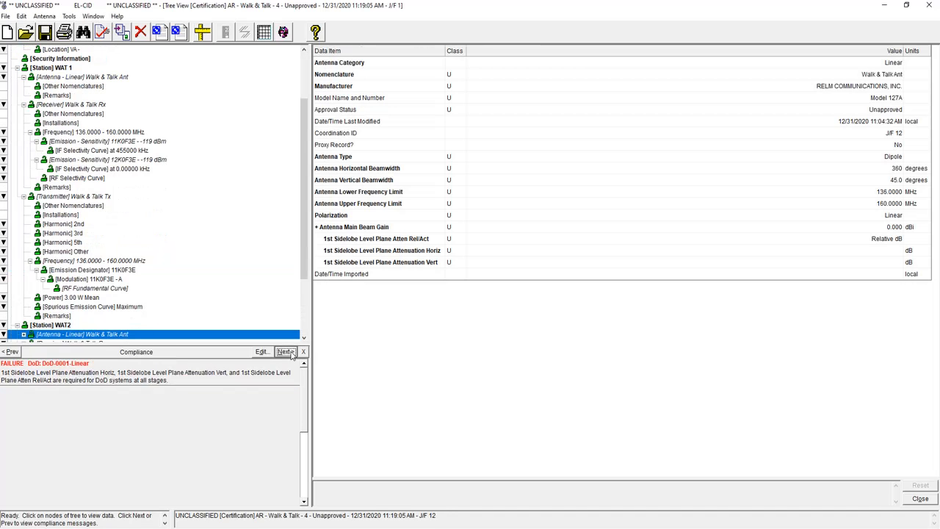
click(286, 352)
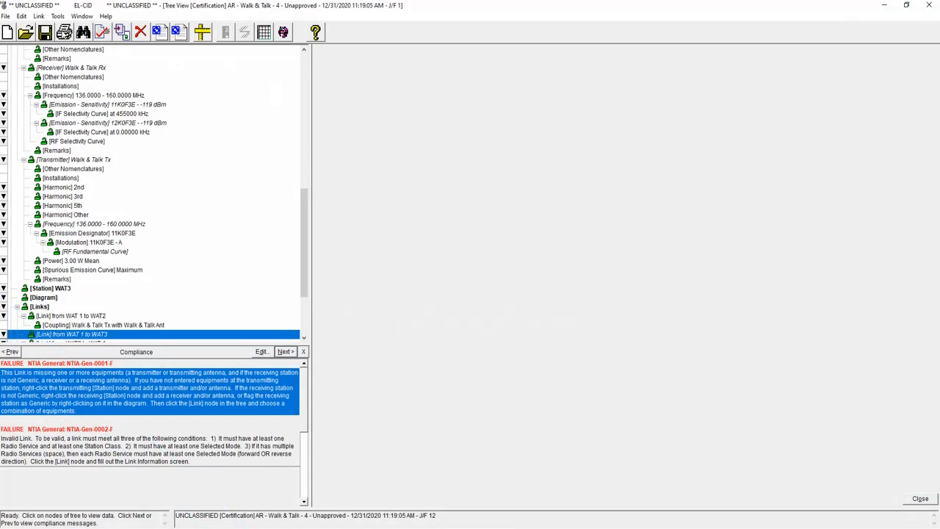
Generate a Full Record Print preview that includes compliance check results, running the checks with the preselected NTIA and DoD categories
click(64, 32)
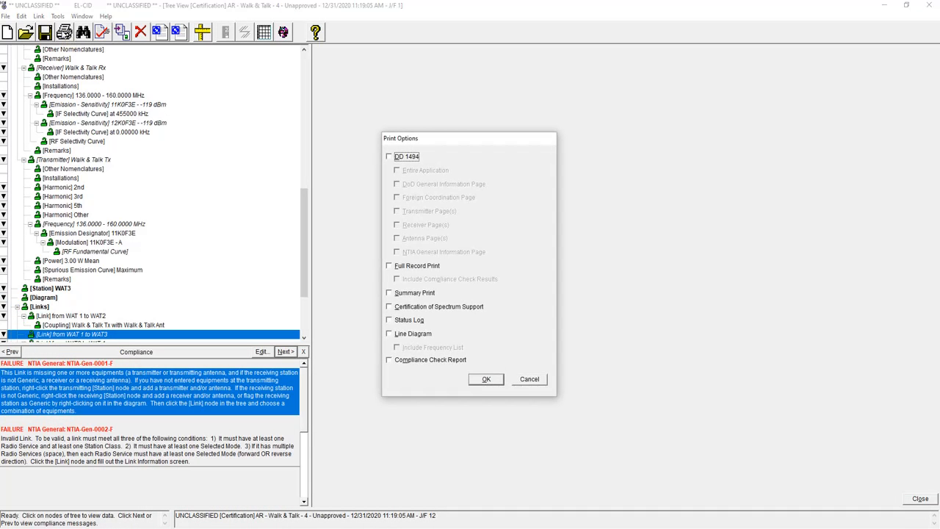
click(389, 266)
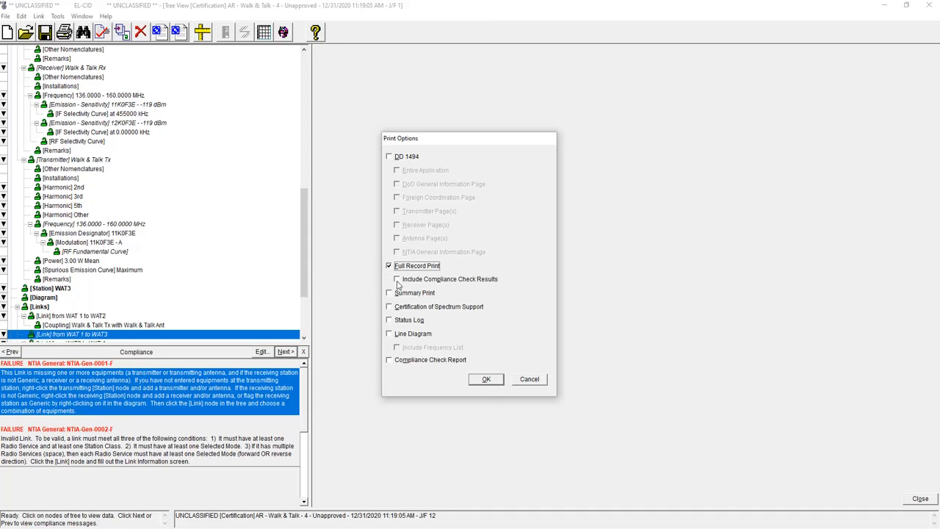
click(397, 281)
click(477, 379)
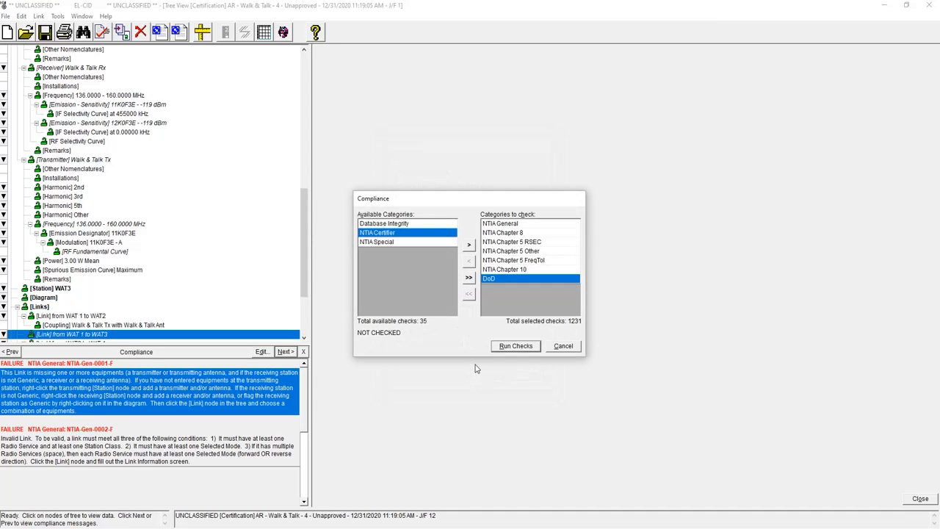
click(510, 345)
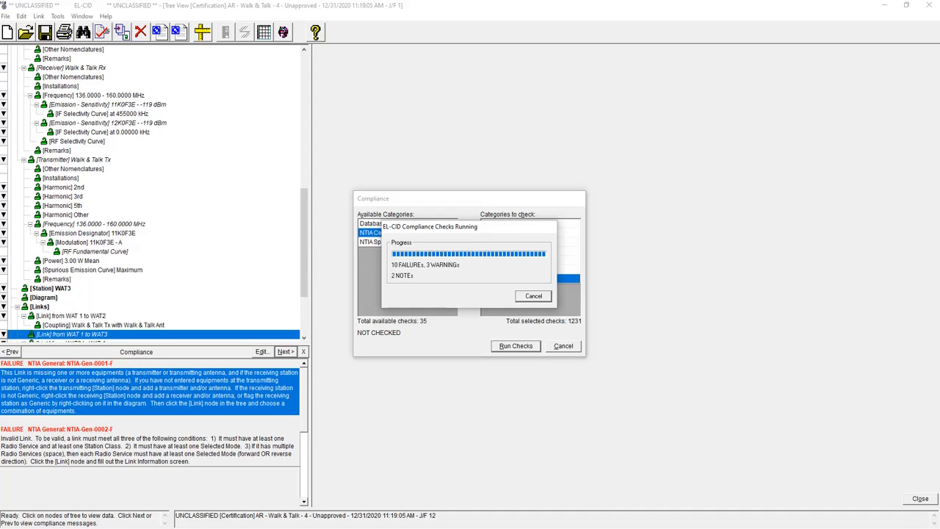
click(506, 345)
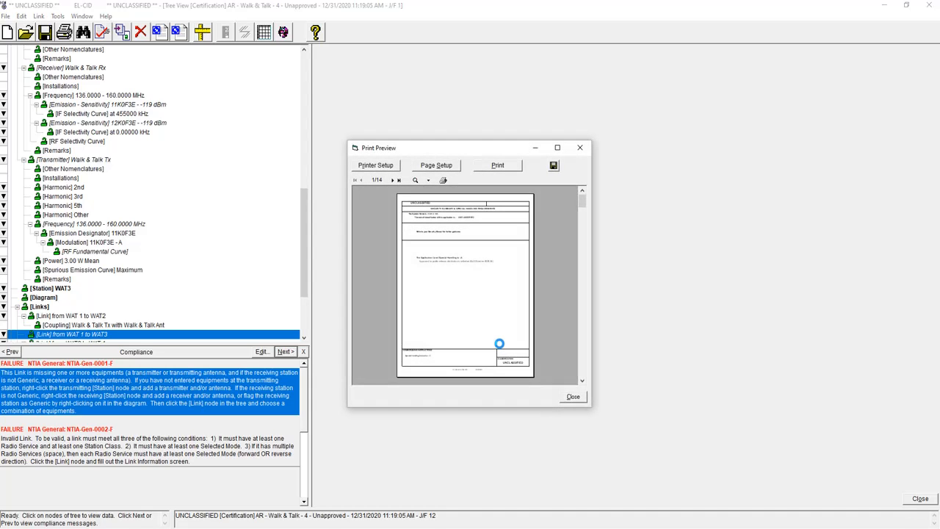
Maximize the print preview and examine the full record report's pages from the security summary to page 9
click(556, 148)
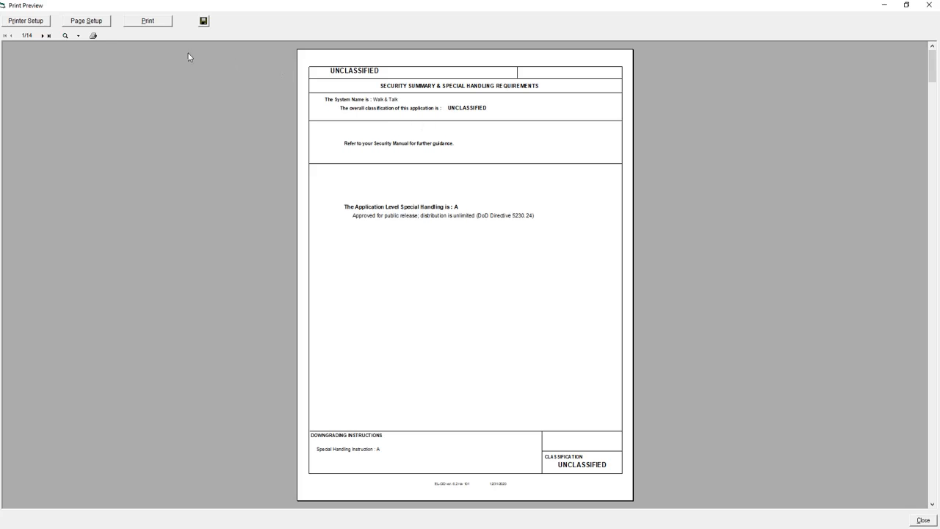
click(44, 35)
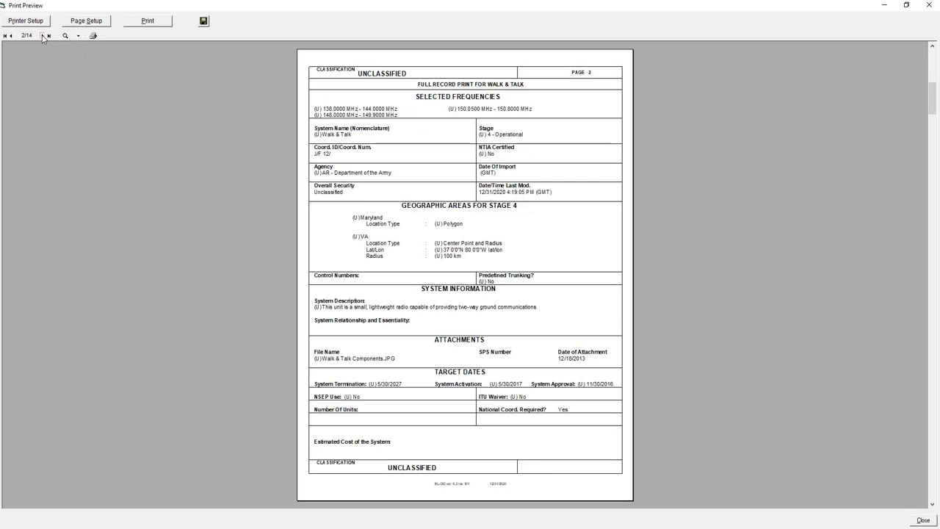
click(44, 35)
click(43, 35)
click(44, 35)
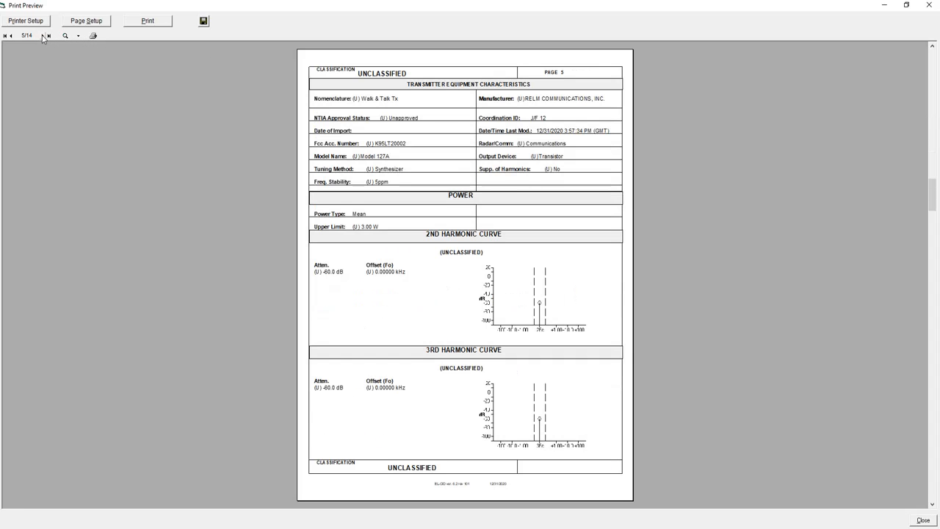
click(44, 35)
click(43, 35)
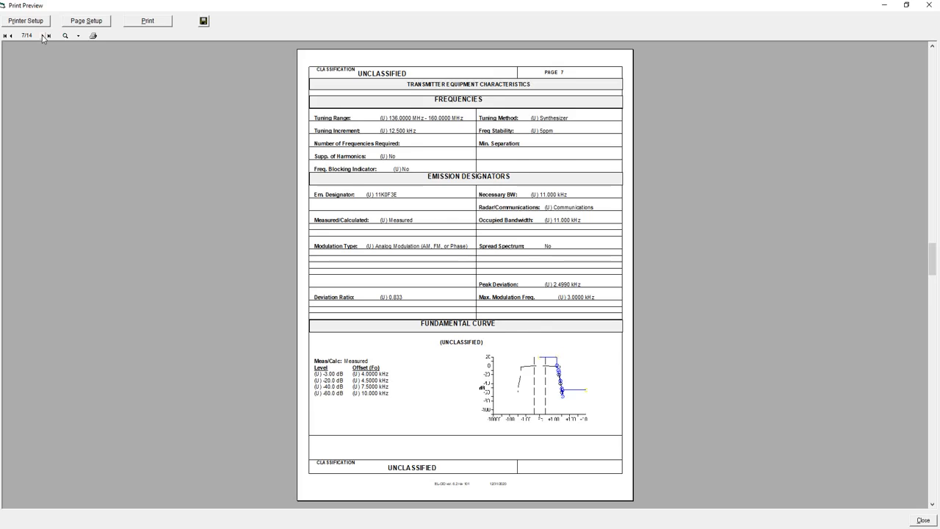
click(43, 35)
click(43, 36)
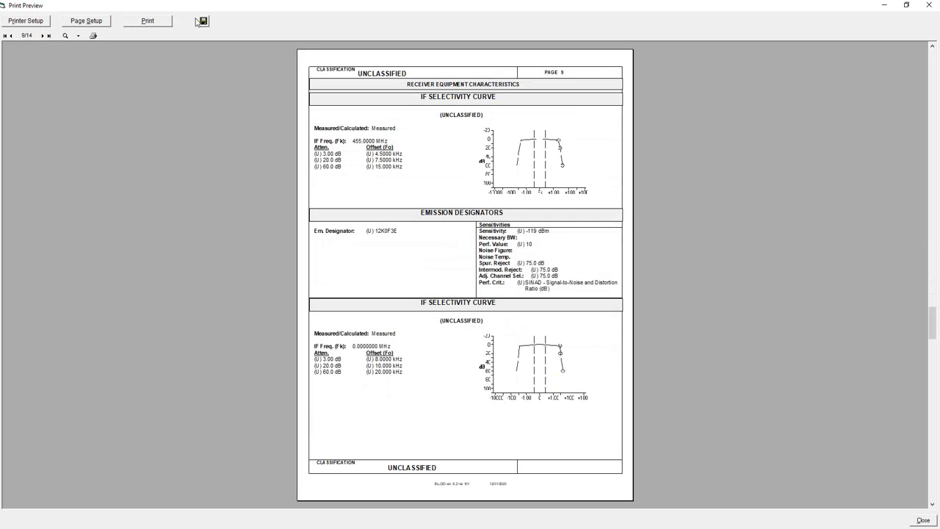